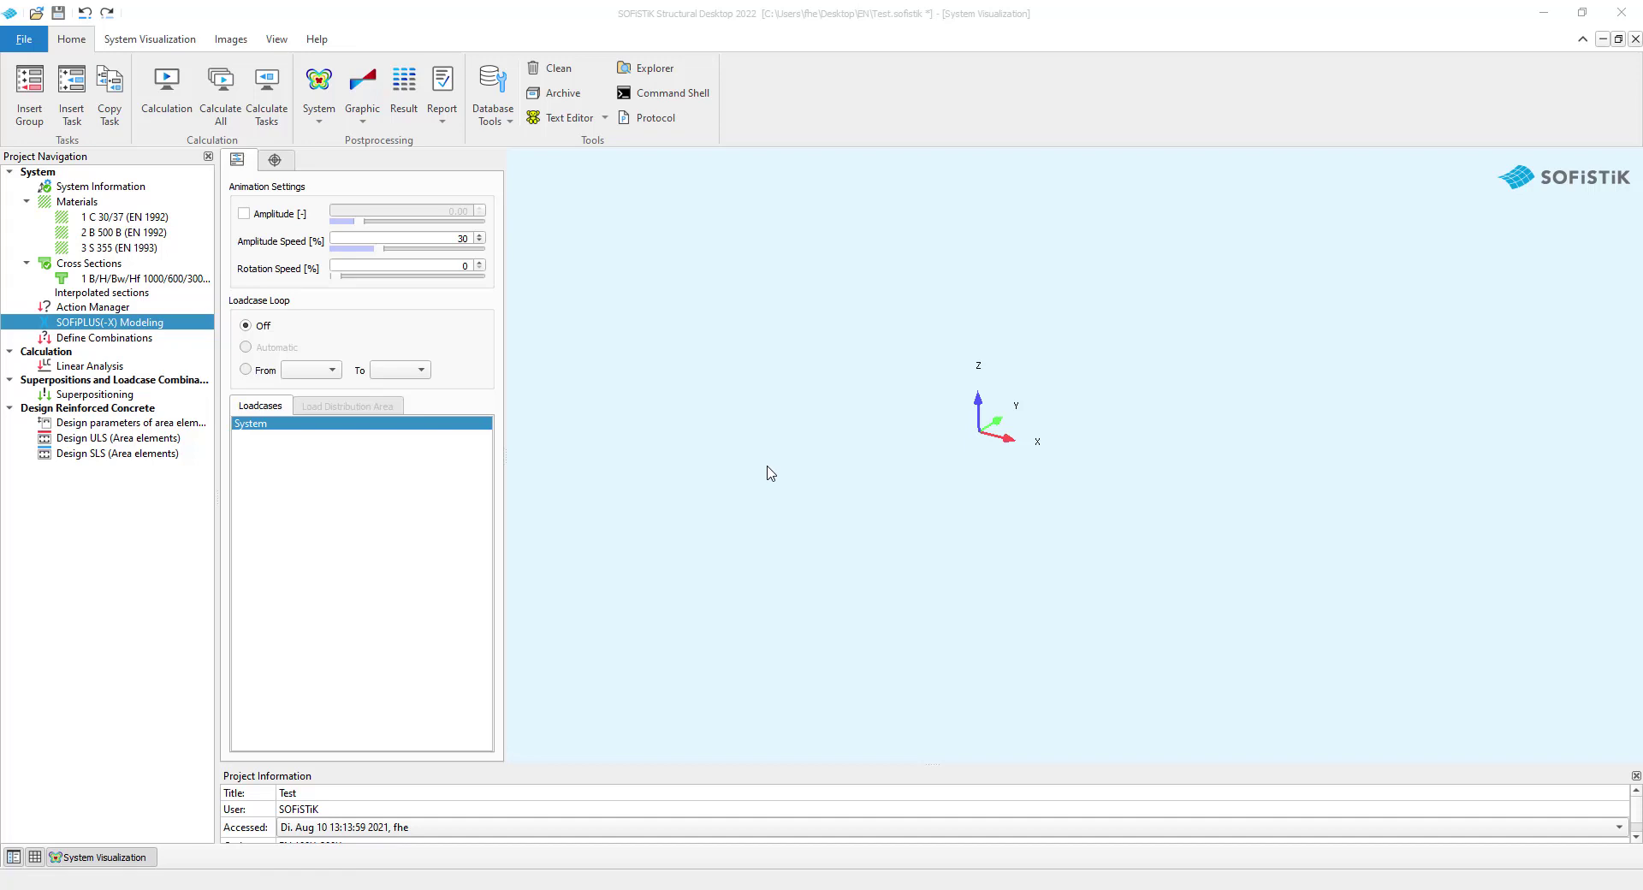
Start SOFiPLUS(-X) Modeling for the Test project from the Project Navigation tree.
{"action": "double_click", "coordinate": [123, 325]}
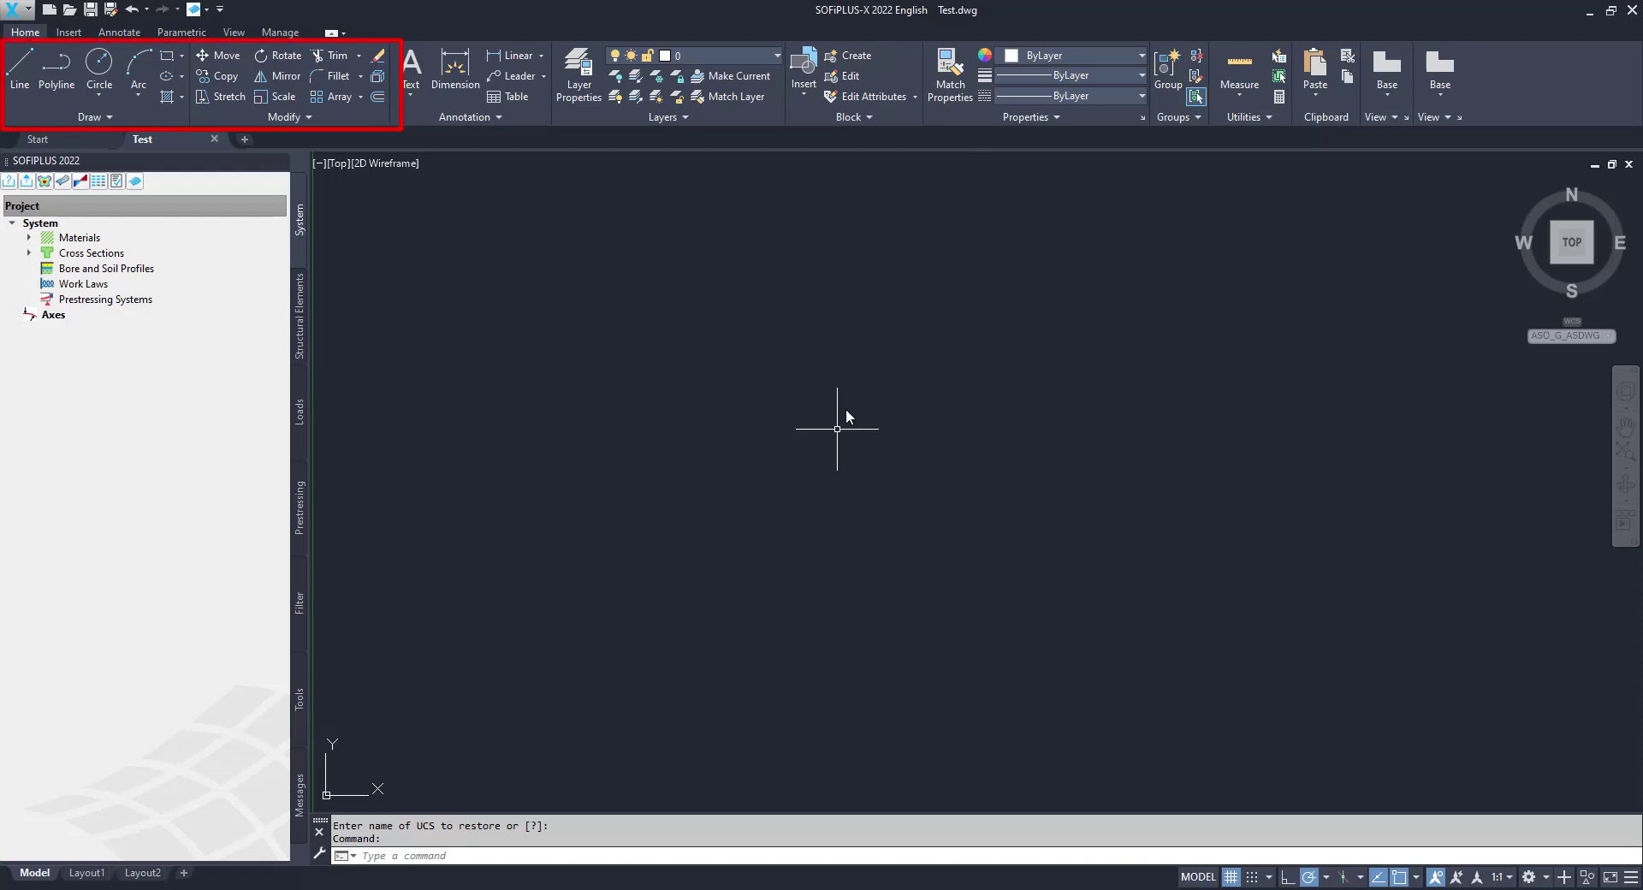
Cancel the pending prompt and draw a rectangle from corner 0,0 with width 20 and height 10.
{"action": "scroll", "coordinate": [837, 430], "scroll_direction": "down", "scroll_amount": 4}
{"action": "mouse_move", "coordinate": [837, 429]}
{"action": "middle_mouse_down"}
{"action": "mouse_move", "coordinate": [707, 497]}
{"action": "mouse_move", "coordinate": [598, 604]}
{"action": "middle_mouse_up"}
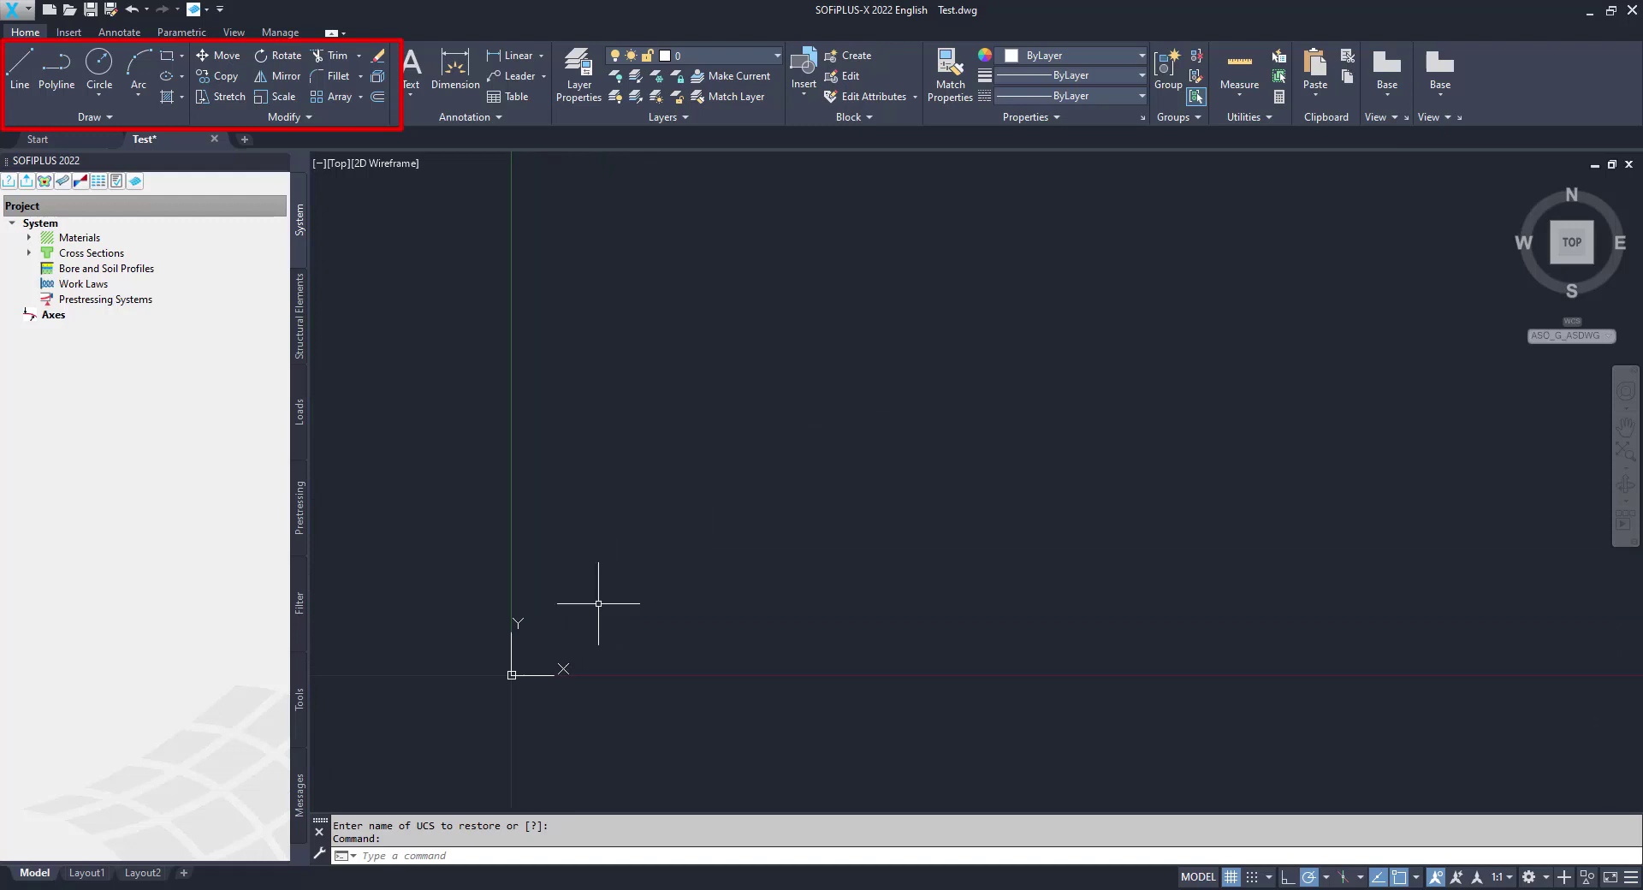
{"action": "key", "text": "Escape"}
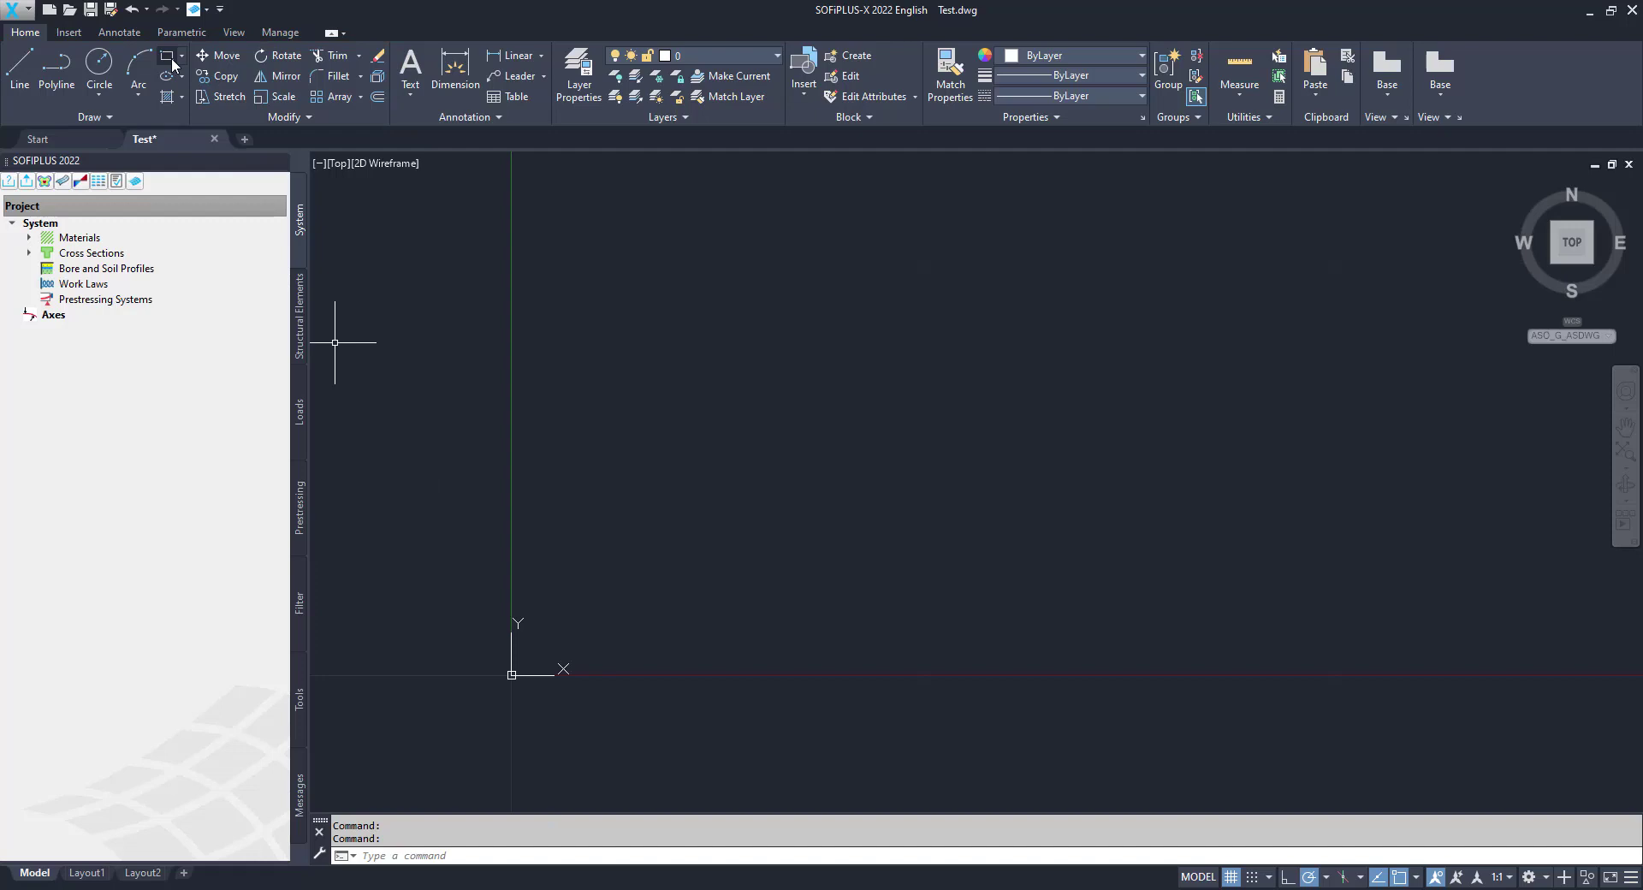
{"action": "left_click", "coordinate": [170, 58]}
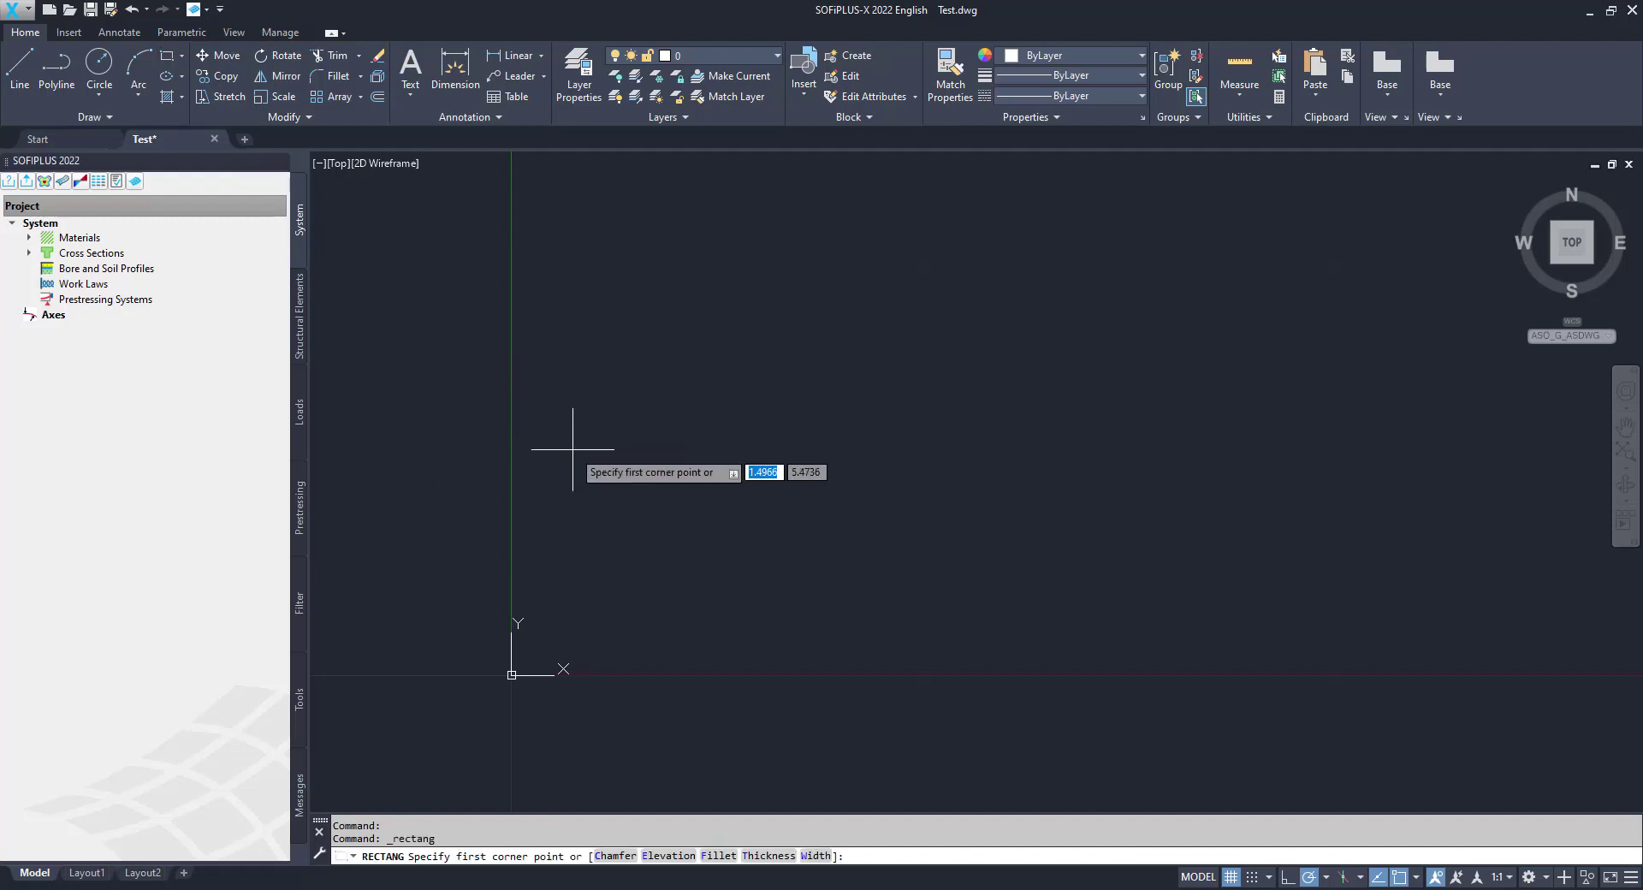
{"action": "type", "text": "0,0,"}
{"action": "key", "text": "Return"}
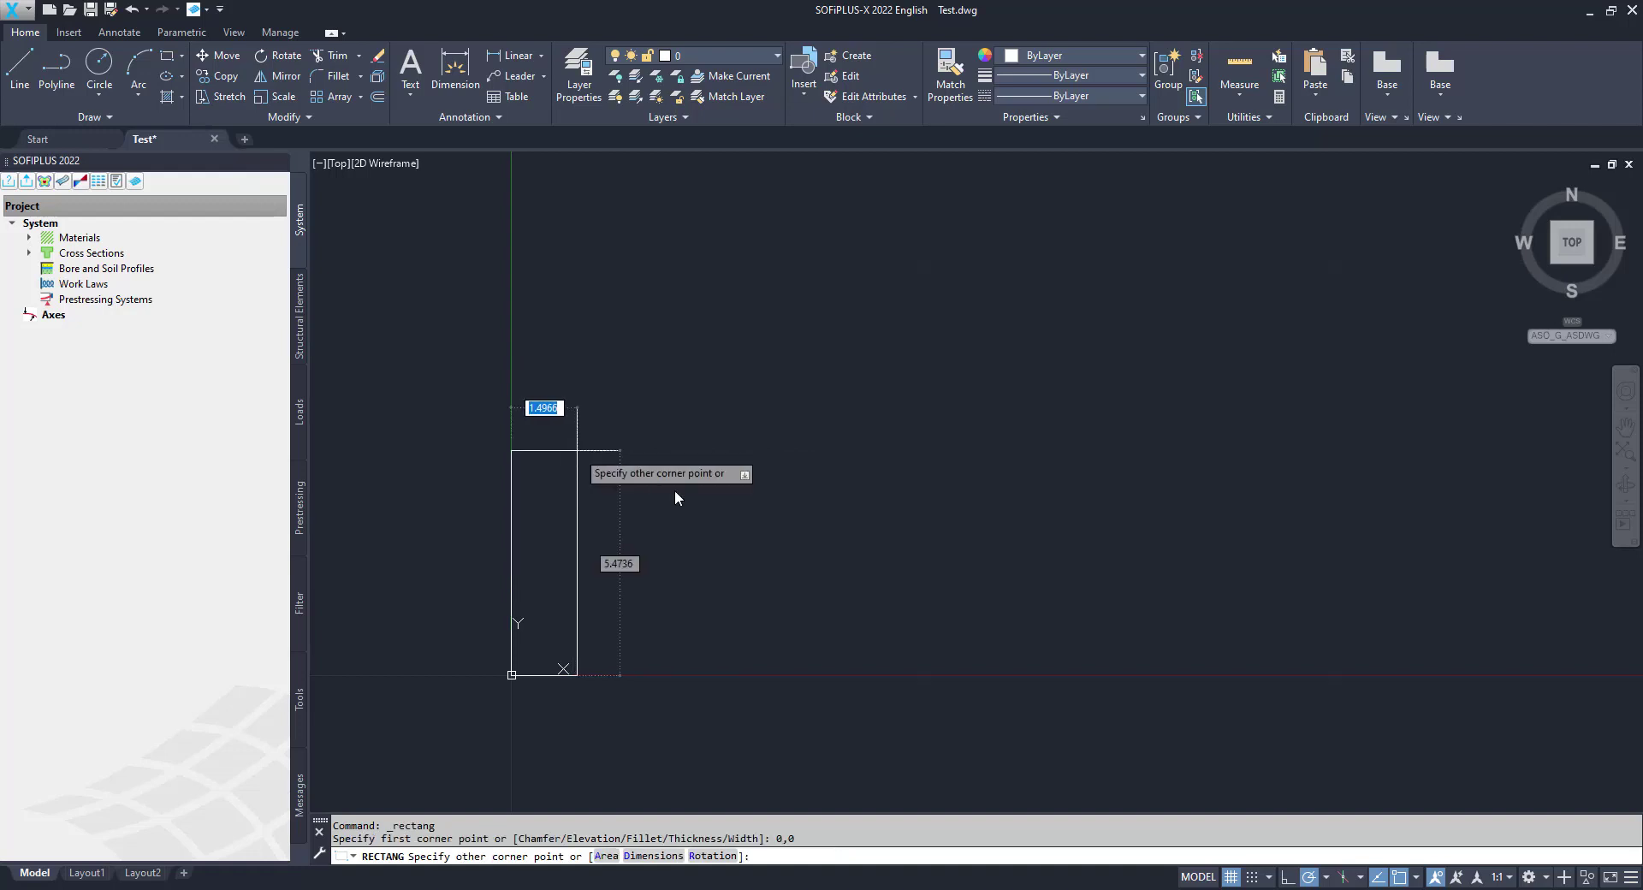
{"action": "type", "text": "20"}
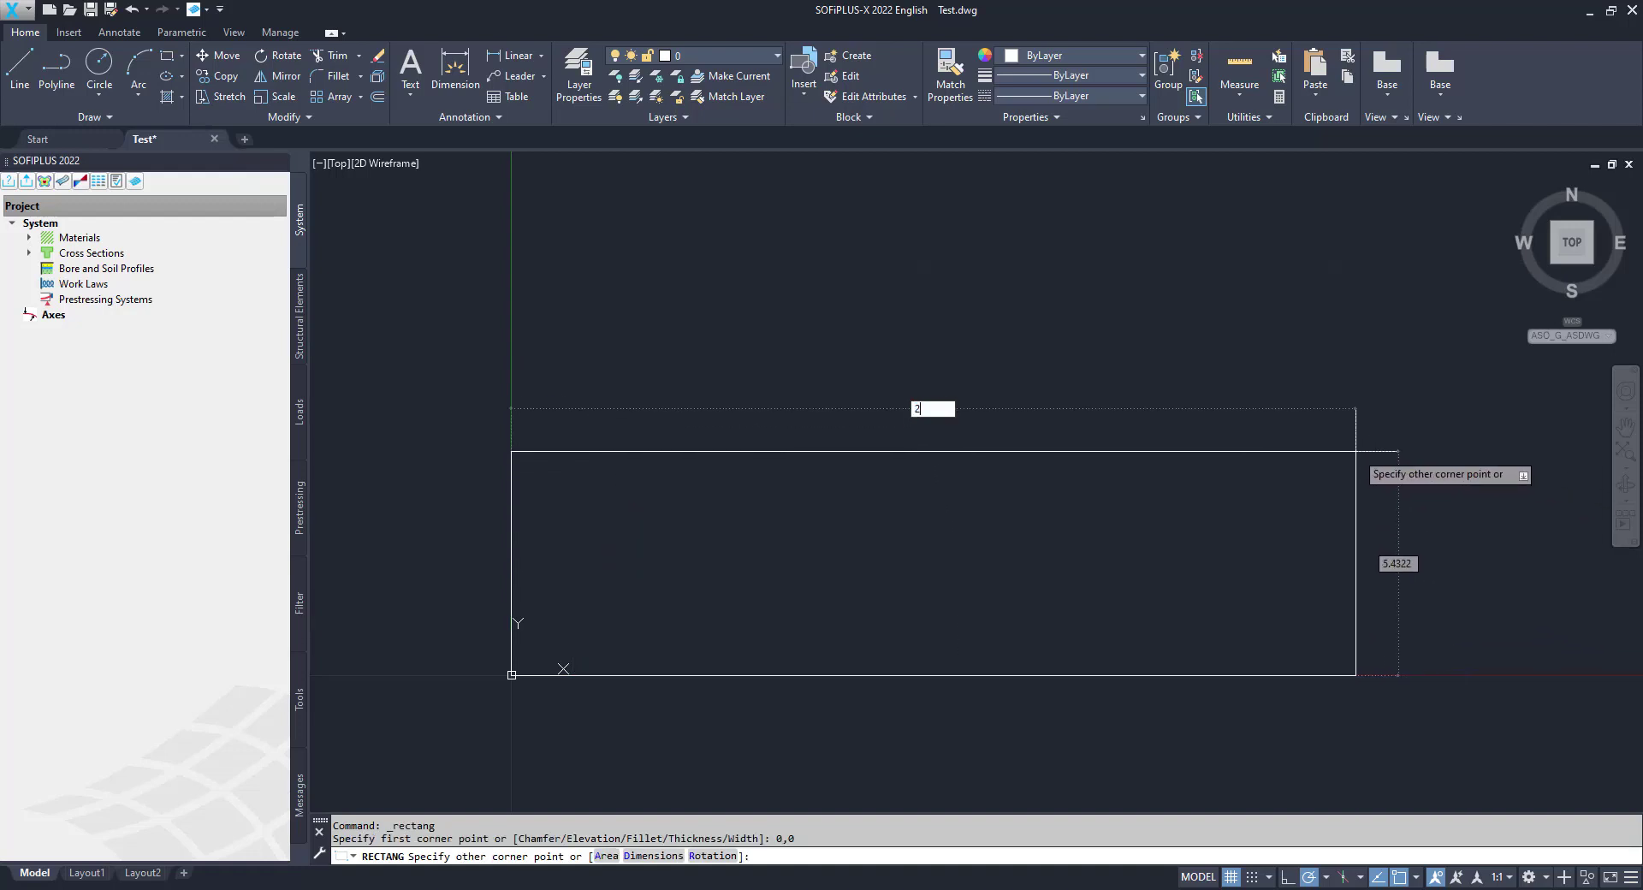
{"action": "key", "text": "Tab"}
{"action": "type", "text": "10"}
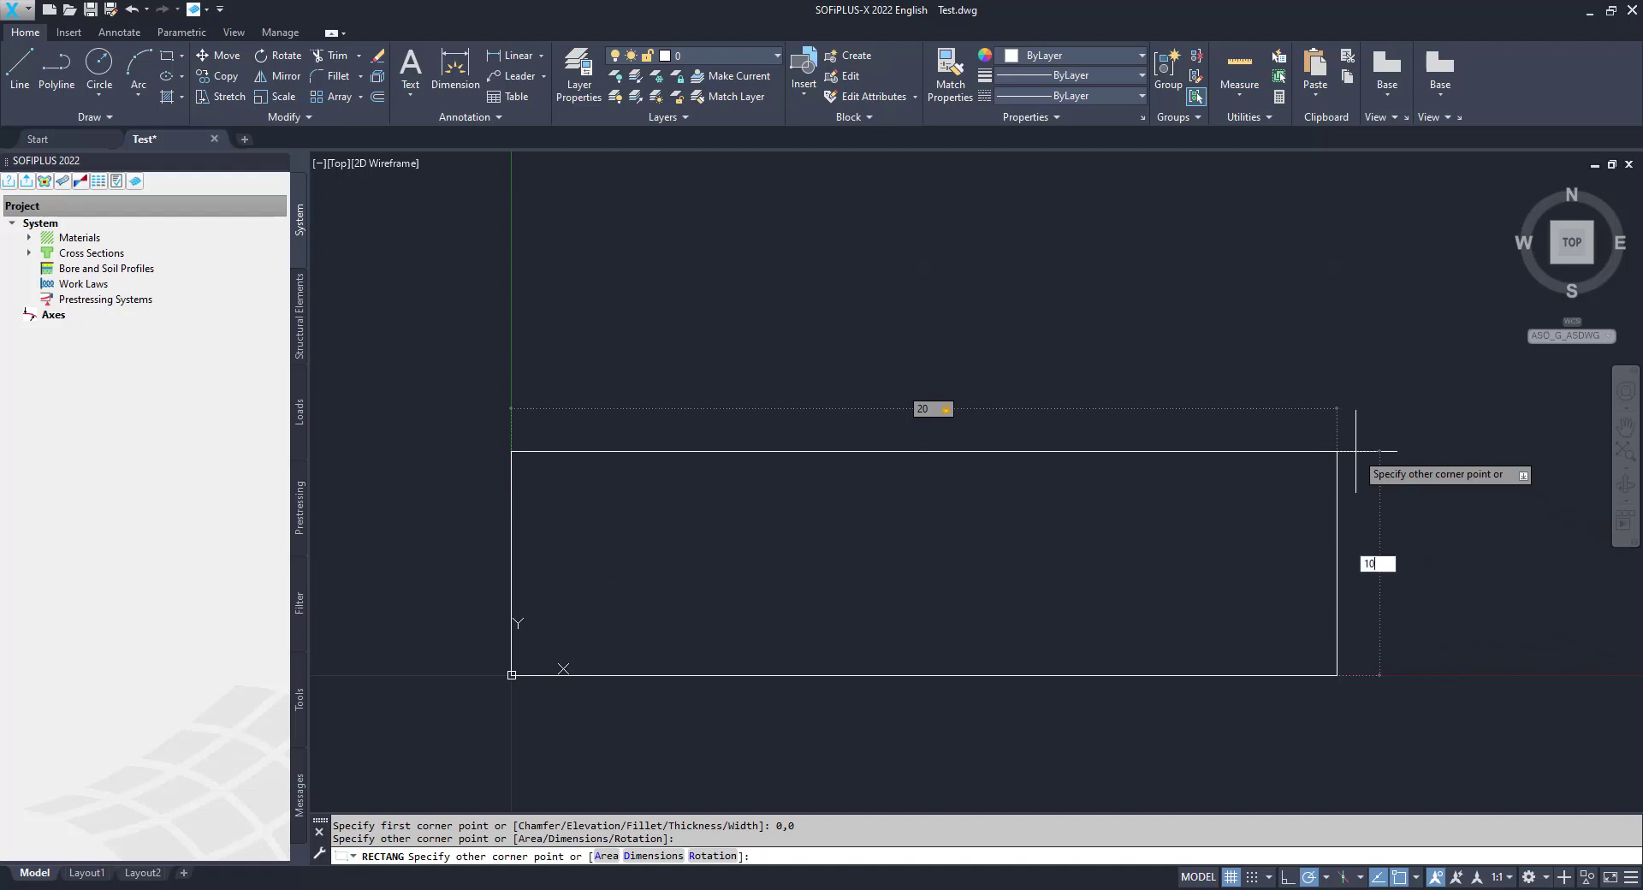
{"action": "key", "text": "Return"}
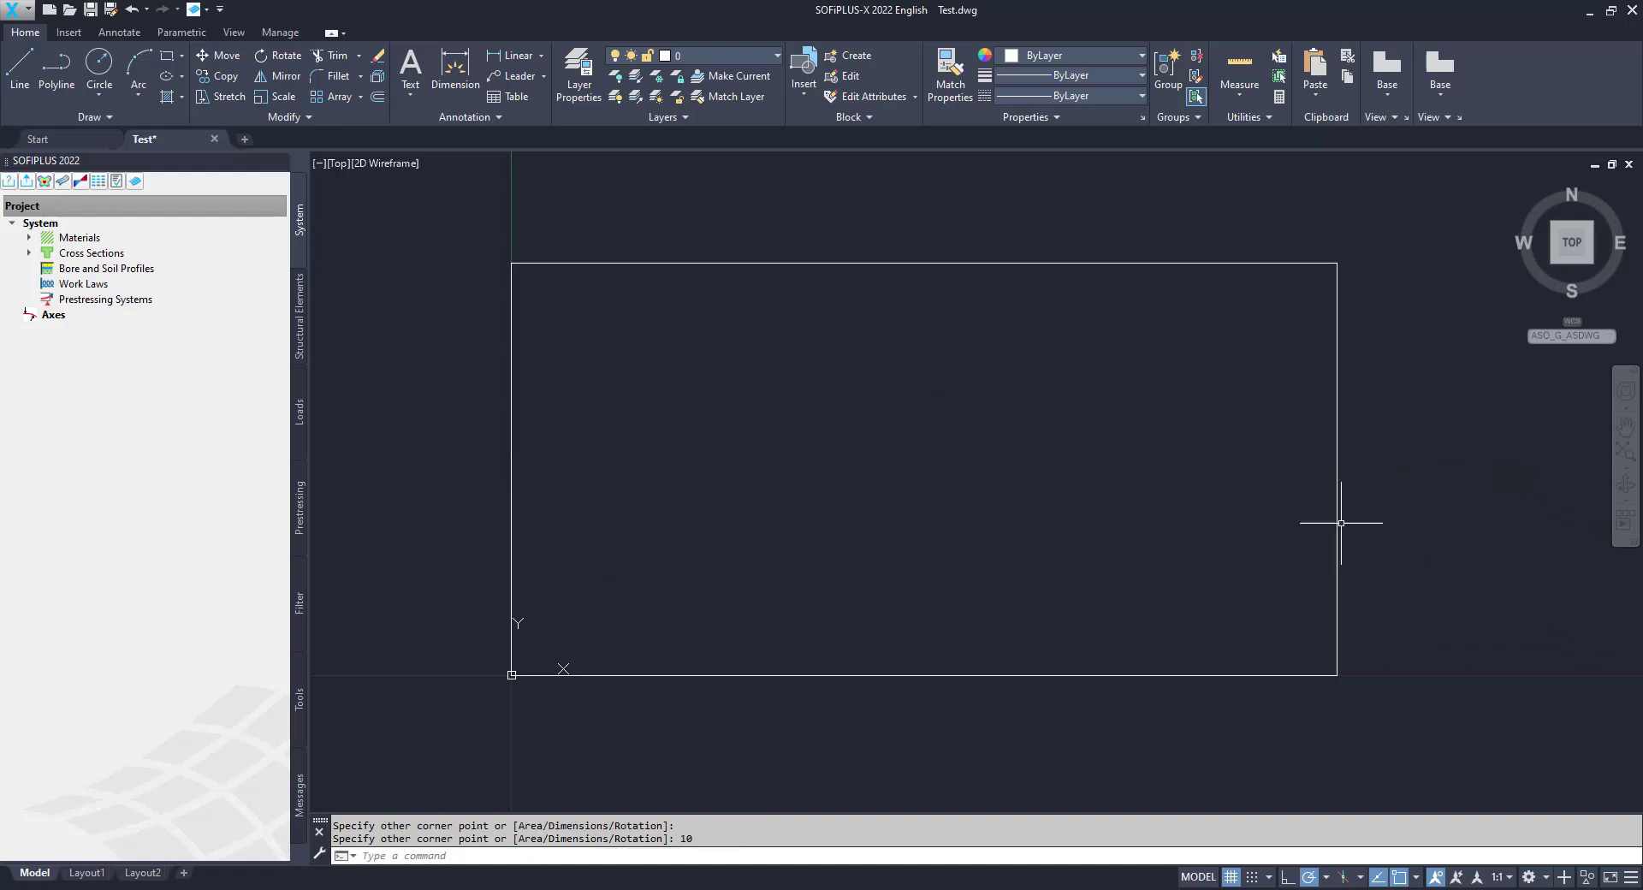
Enable Midpoint snap and draw a vertical line between the top and bottom edge midpoints.
{"action": "left_click", "coordinate": [1418, 877]}
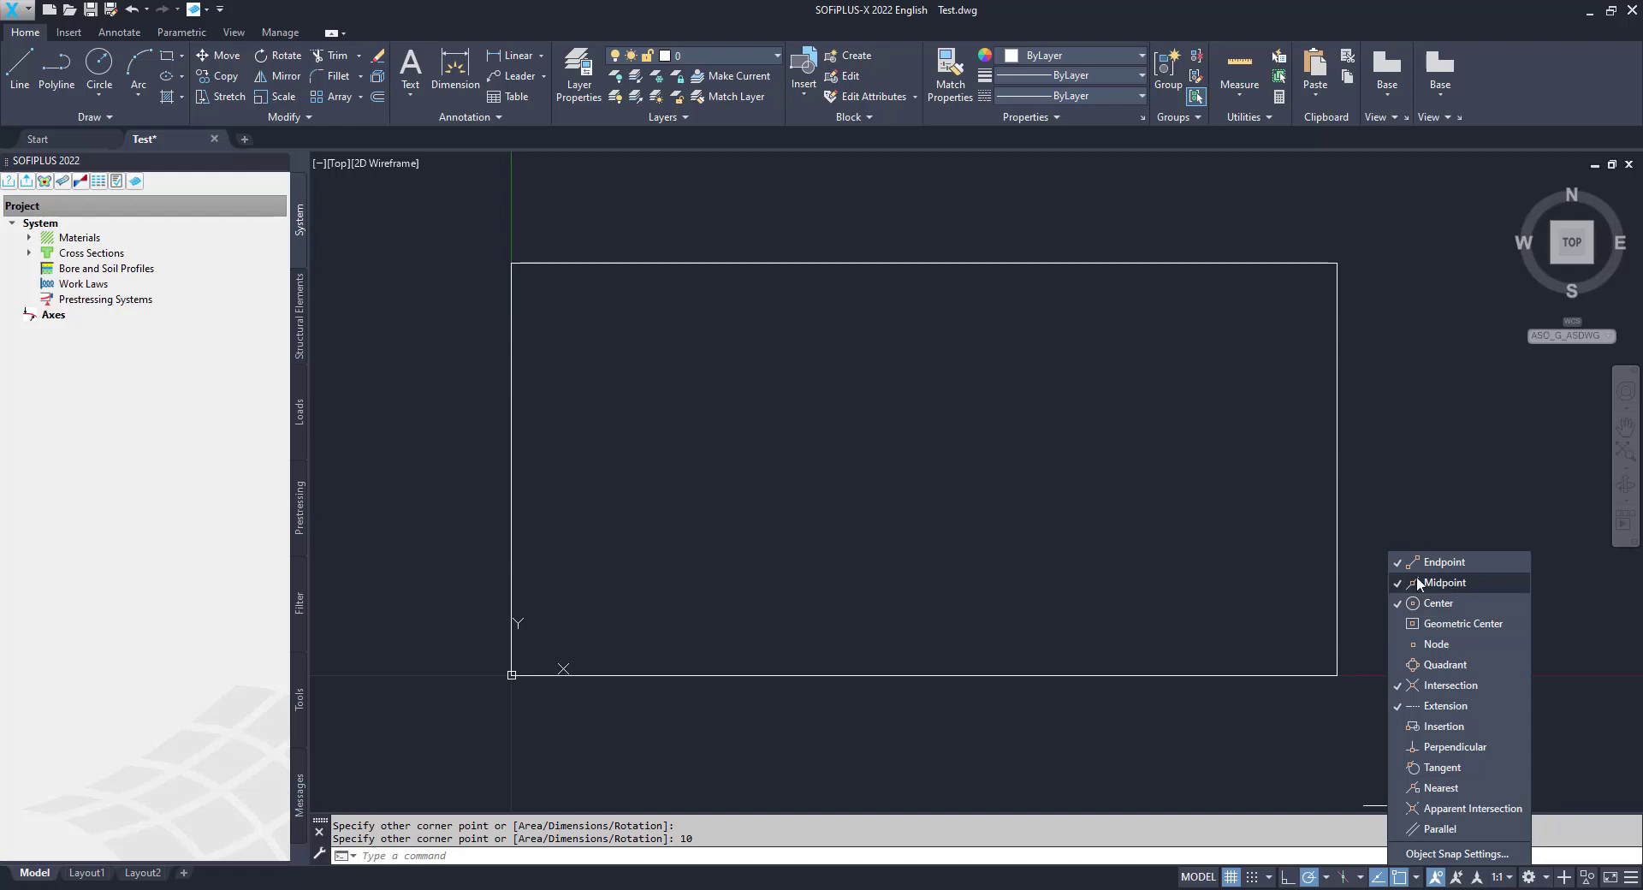
{"action": "left_click", "coordinate": [40, 70]}
{"action": "left_click", "coordinate": [20, 67]}
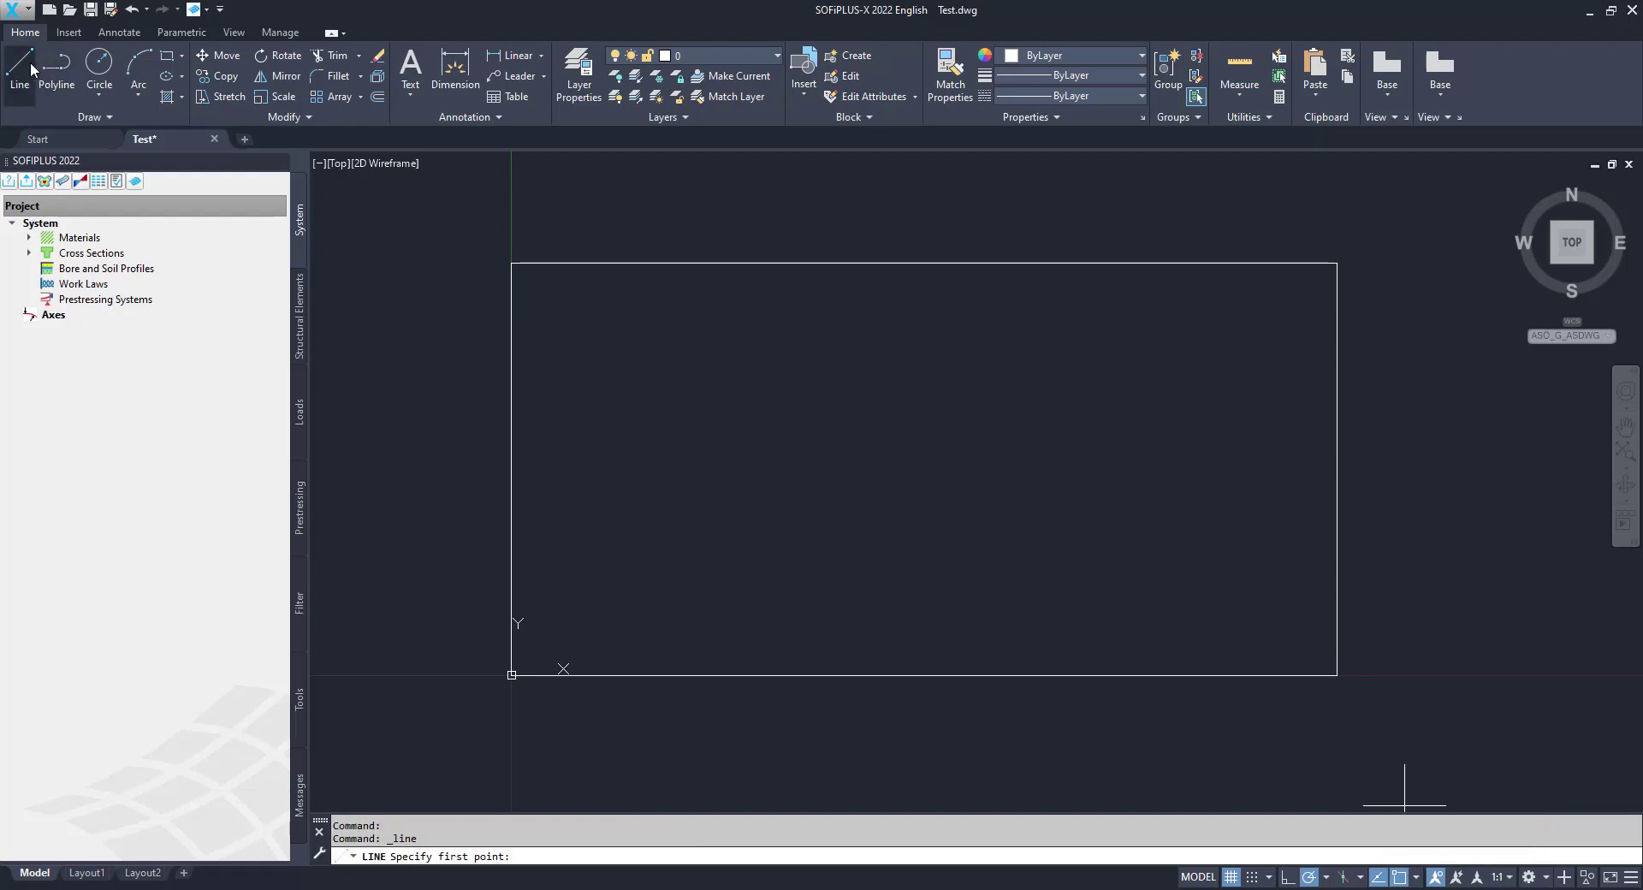
{"action": "left_click", "coordinate": [924, 262]}
{"action": "left_click", "coordinate": [924, 675]}
{"action": "key", "text": "Escape"}
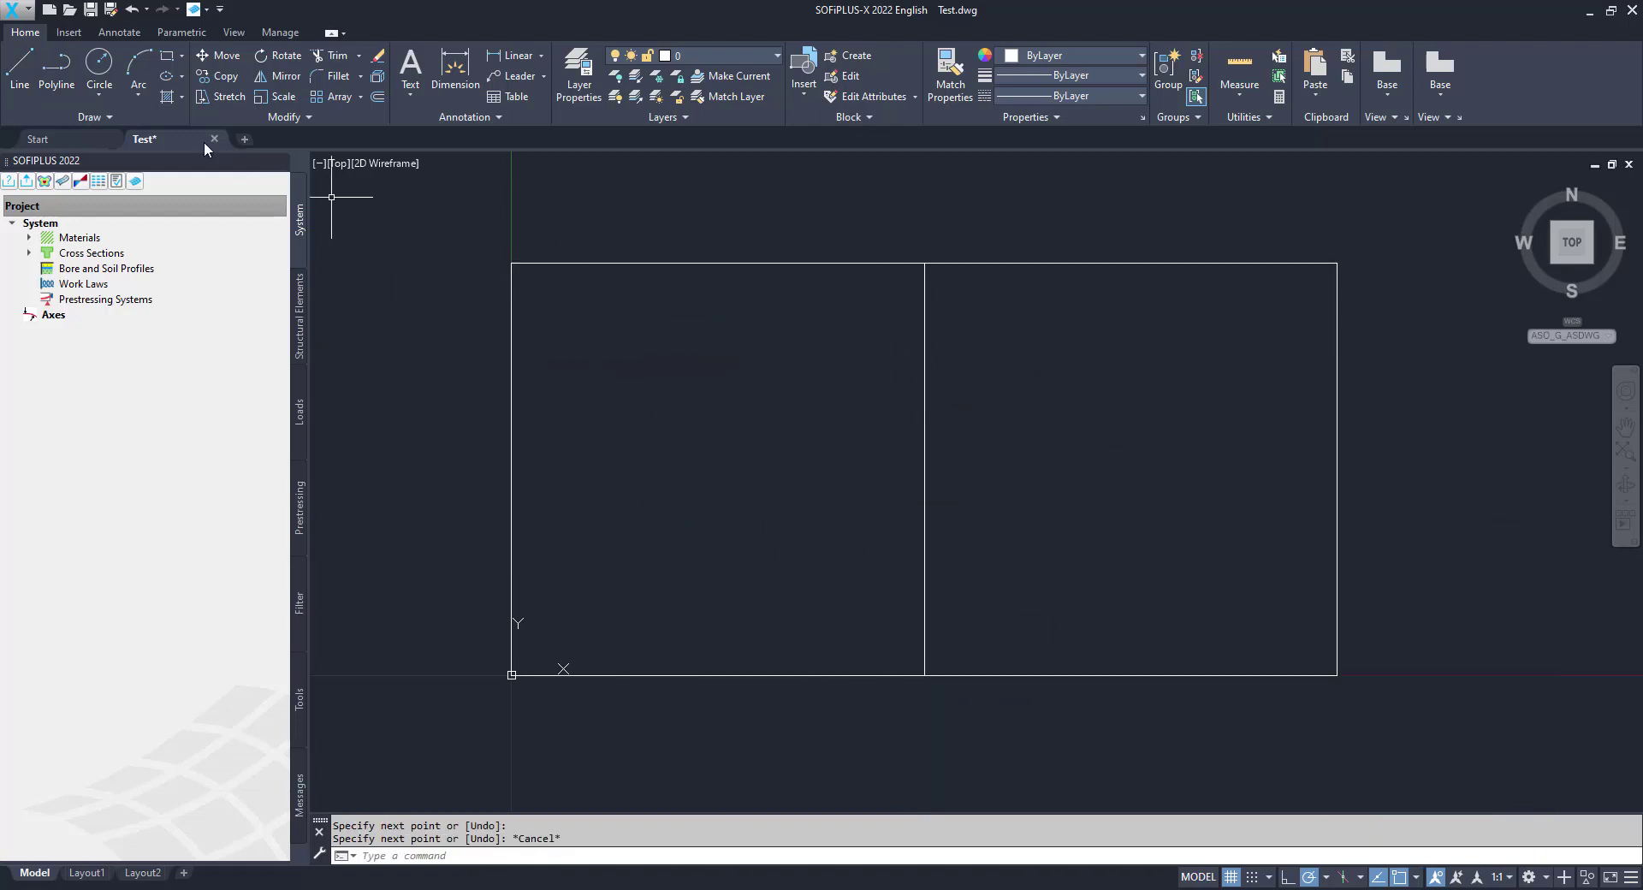
Draw a horizontal line from the vertical line's midpoint to the rectangle's left edge.
{"action": "left_click", "coordinate": [20, 66]}
{"action": "left_click", "coordinate": [924, 469]}
{"action": "left_click", "coordinate": [510, 469]}
{"action": "key", "text": "Escape"}
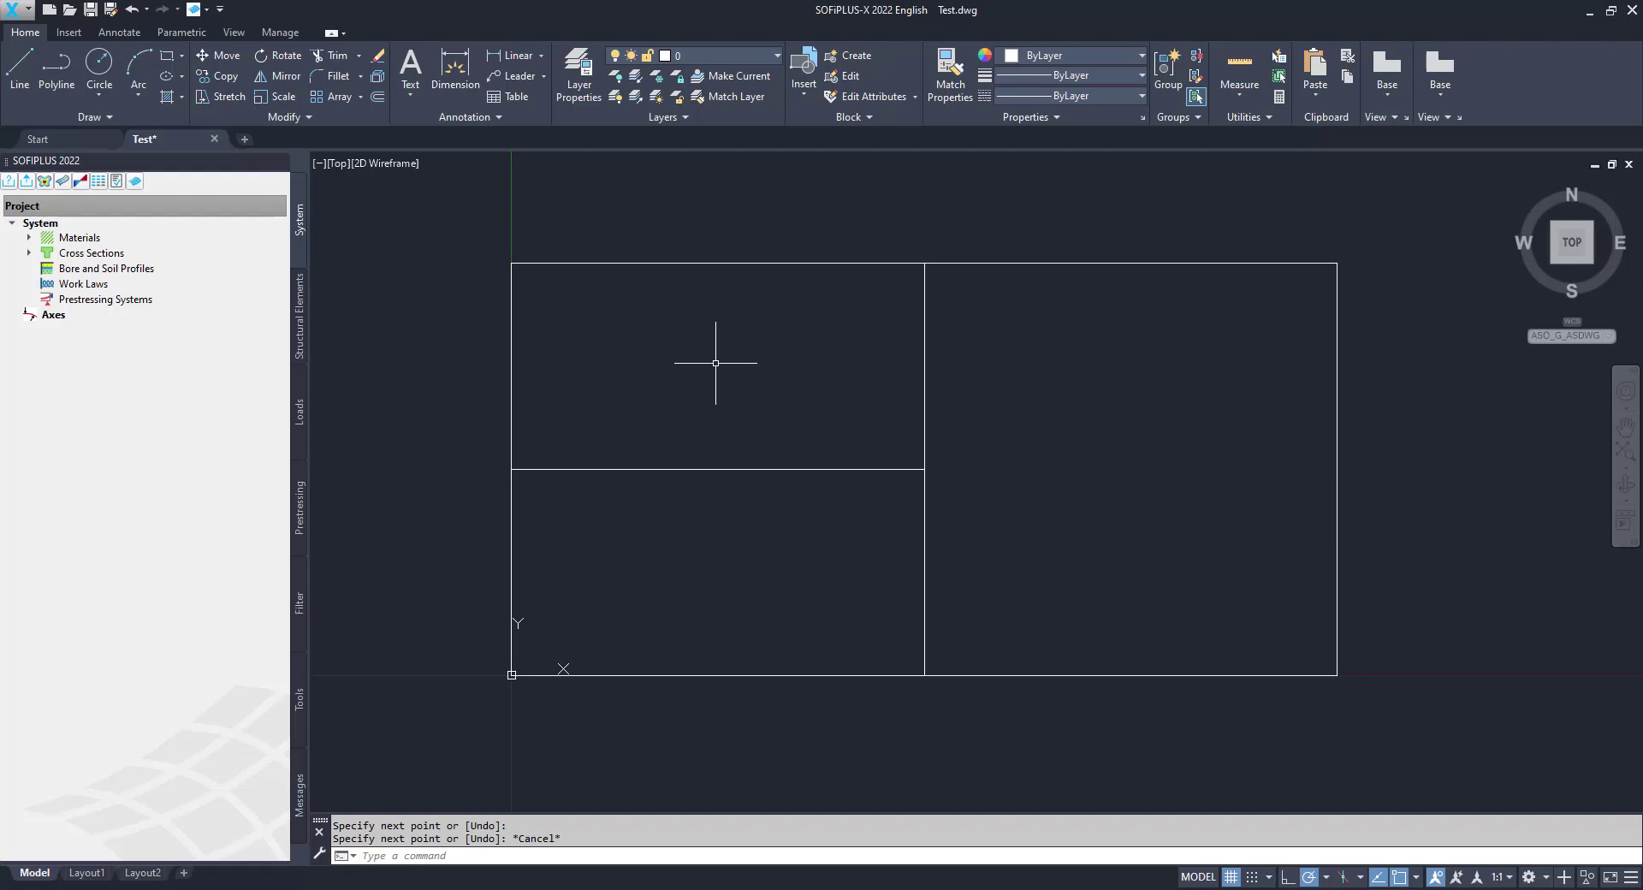
{"action": "key", "text": "Escape"}
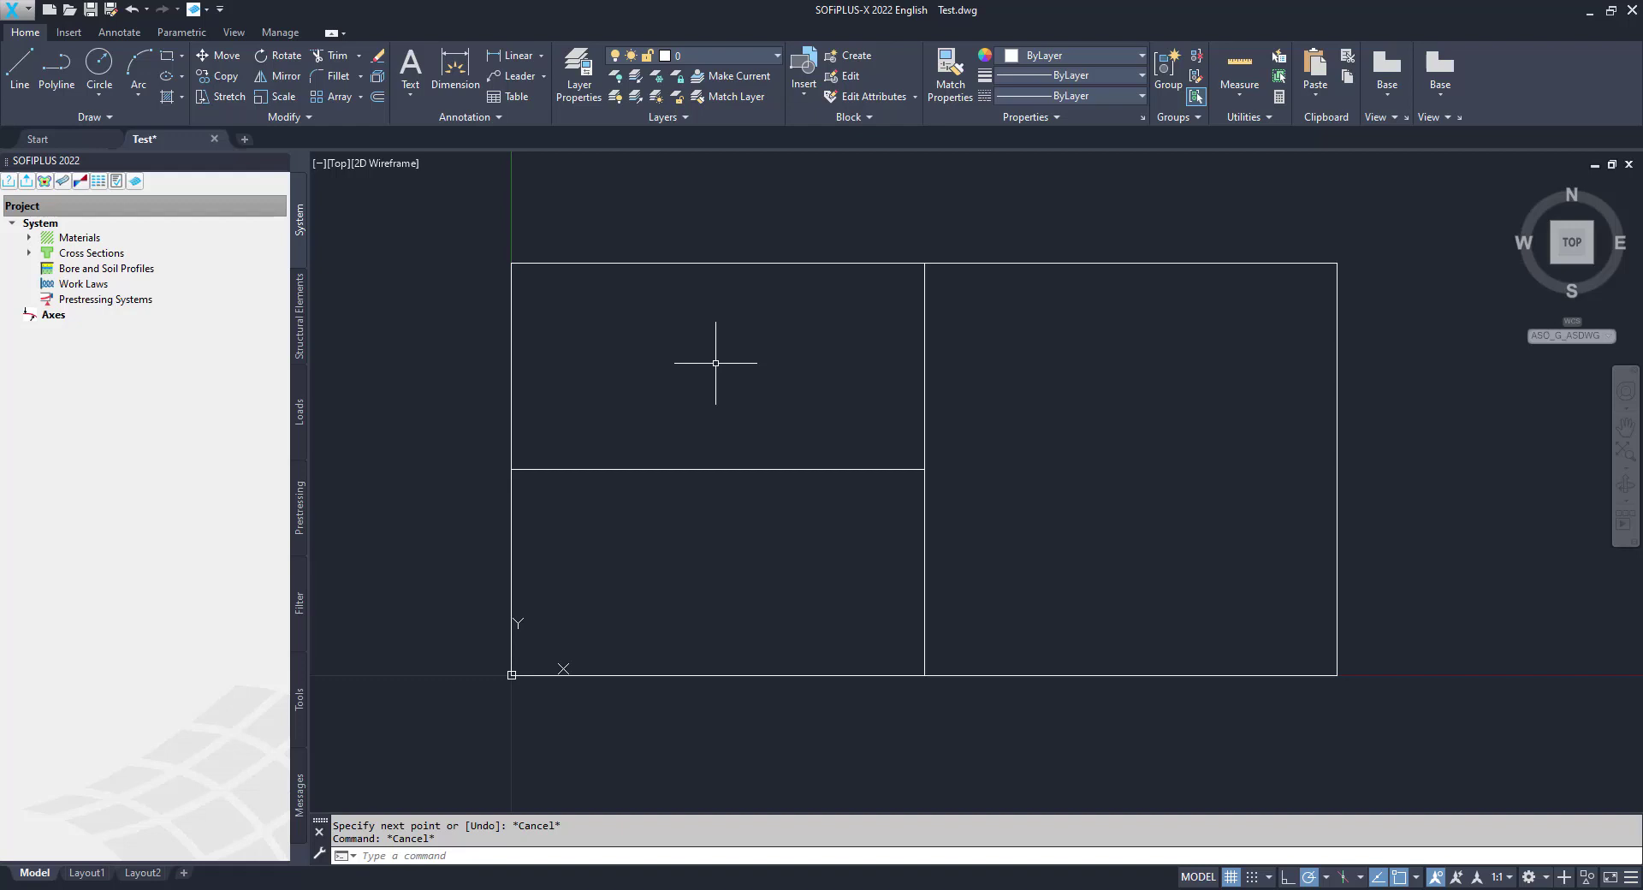
Start a new structural area with a slab thickness of 240 mm.
{"action": "left_click", "coordinate": [299, 310]}
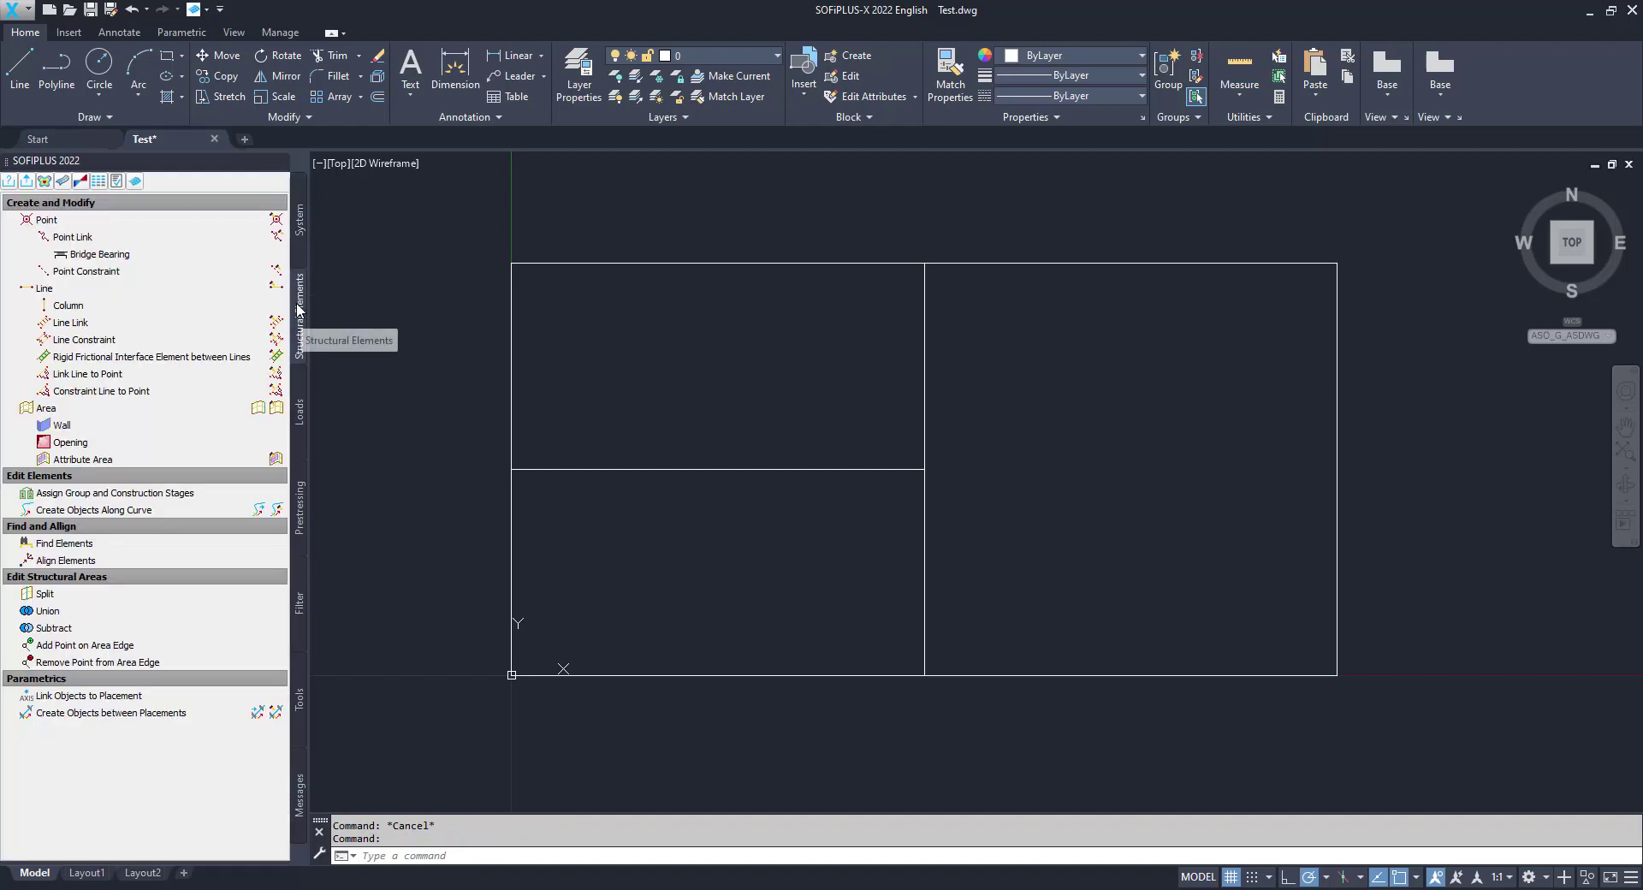
{"action": "left_click", "coordinate": [209, 408]}
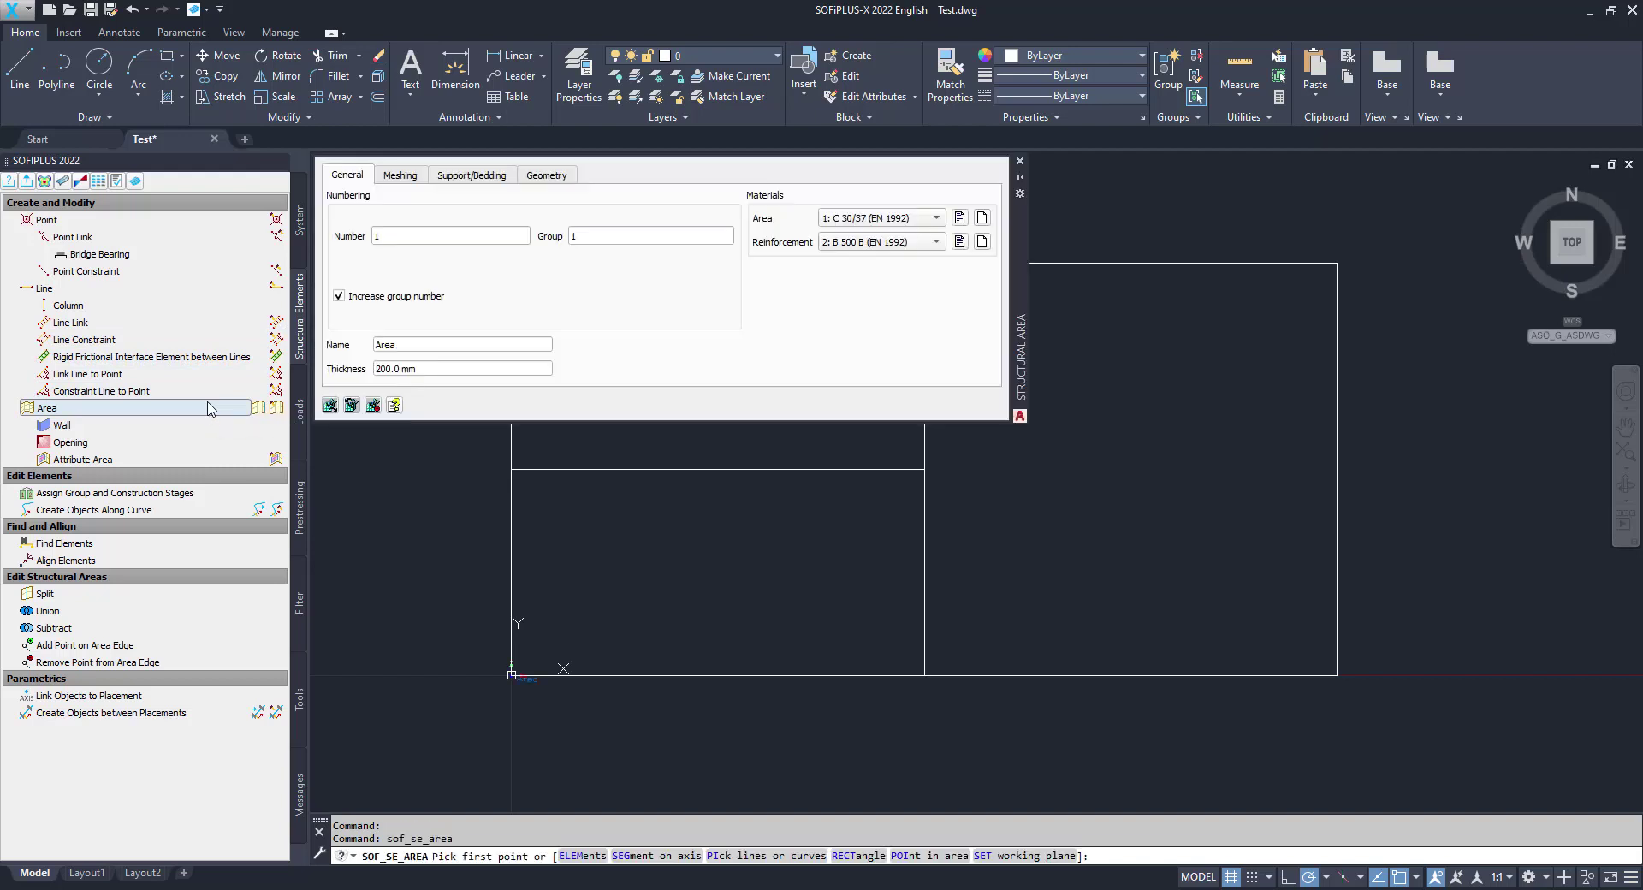
{"action": "left_click_drag", "start_coordinate": [427, 370], "coordinate": [379, 372]}
{"action": "type", "text": "24"}
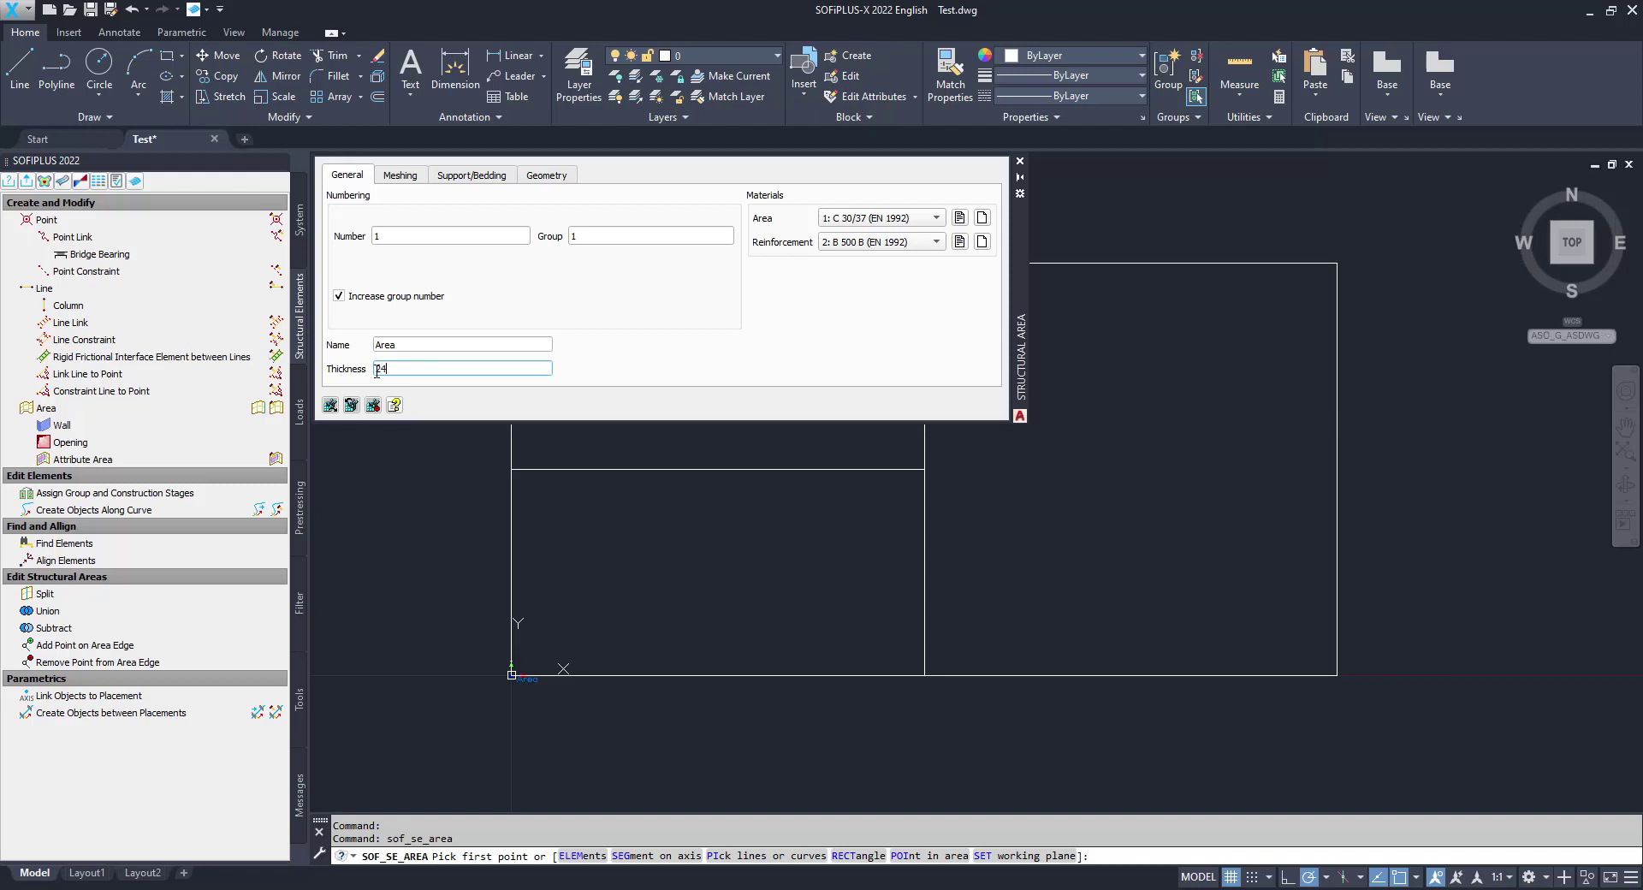
{"action": "type", "text": "0"}
{"action": "key", "text": "Return"}
Define the area with POInt in area, picking inside the upper-left region.
{"action": "right_click", "coordinate": [722, 544]}
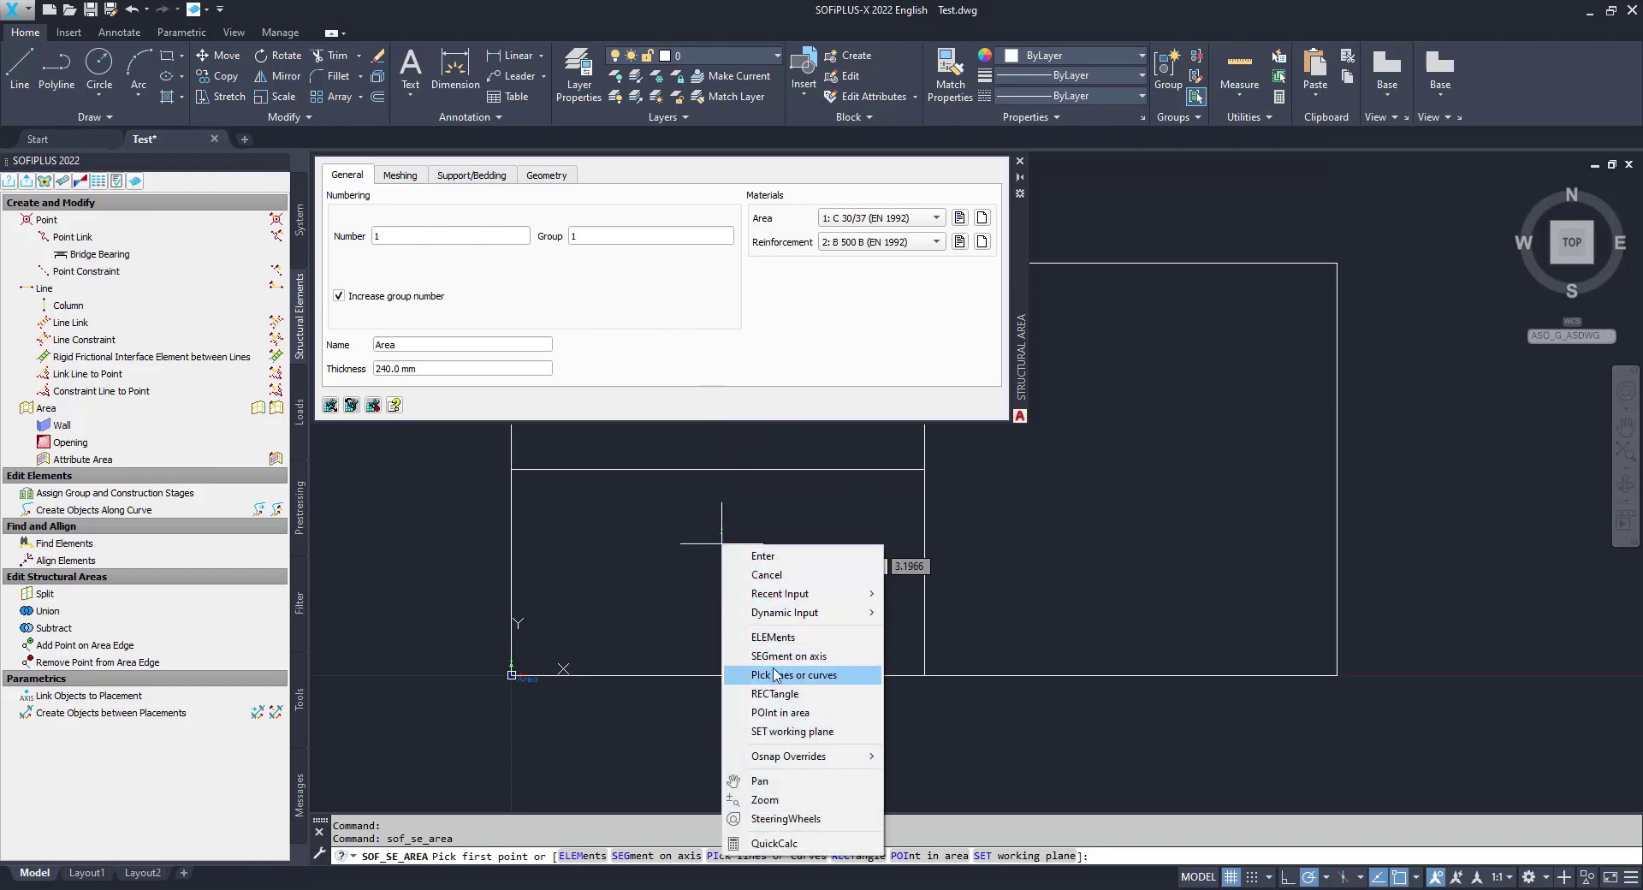
{"action": "left_click", "coordinate": [817, 713]}
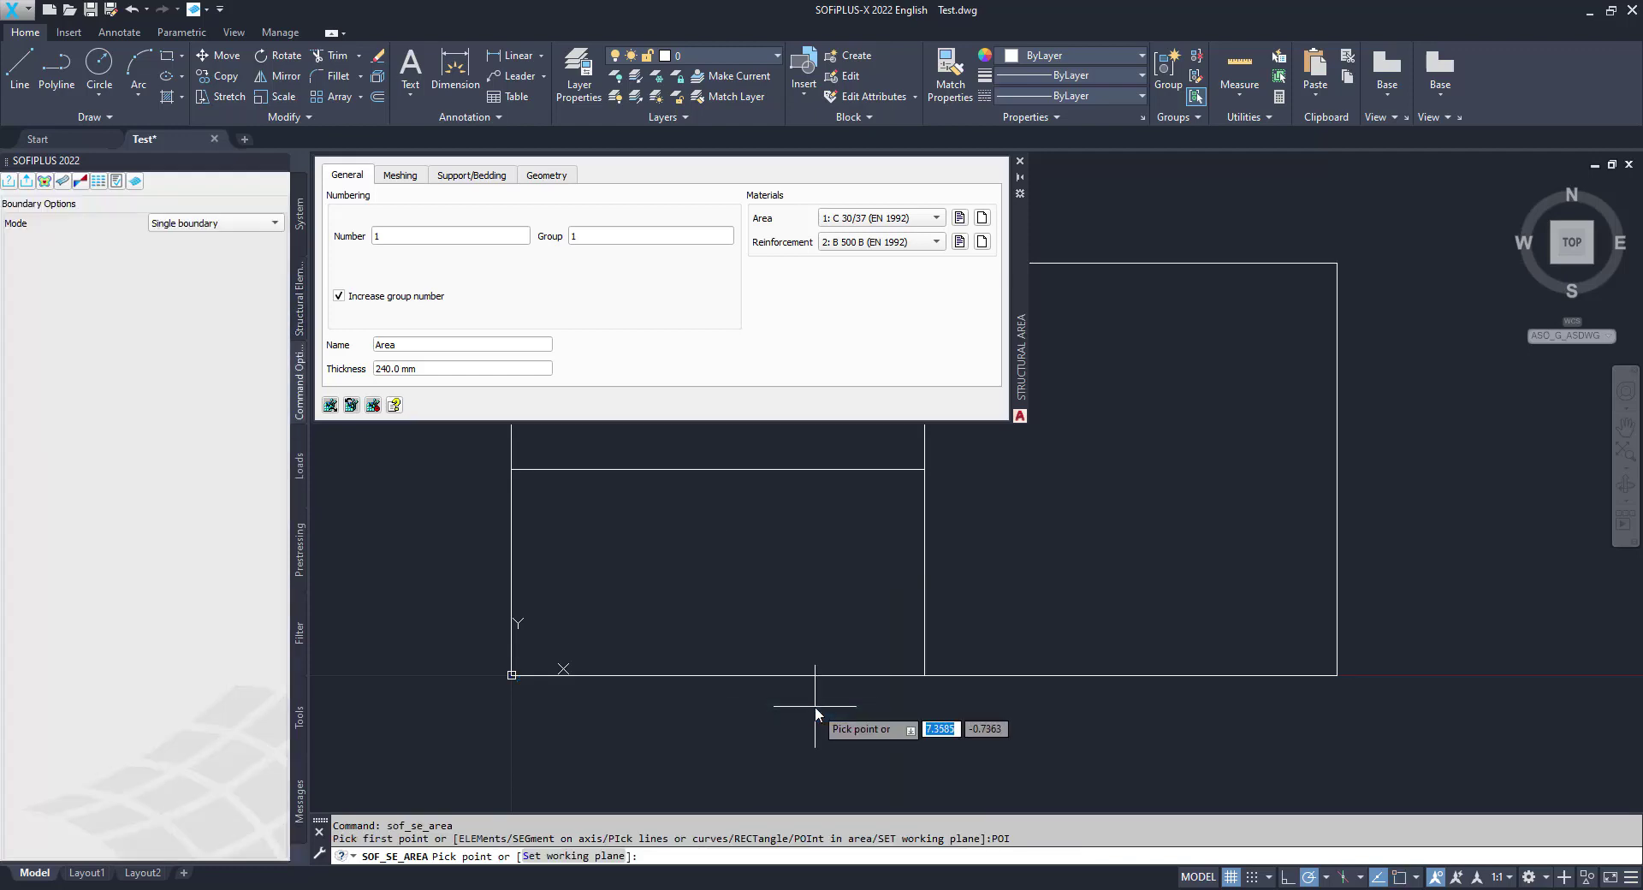
{"action": "middle_click_drag", "start_coordinate": [768, 507], "coordinate": [829, 648]}
{"action": "left_click", "coordinate": [840, 544]}
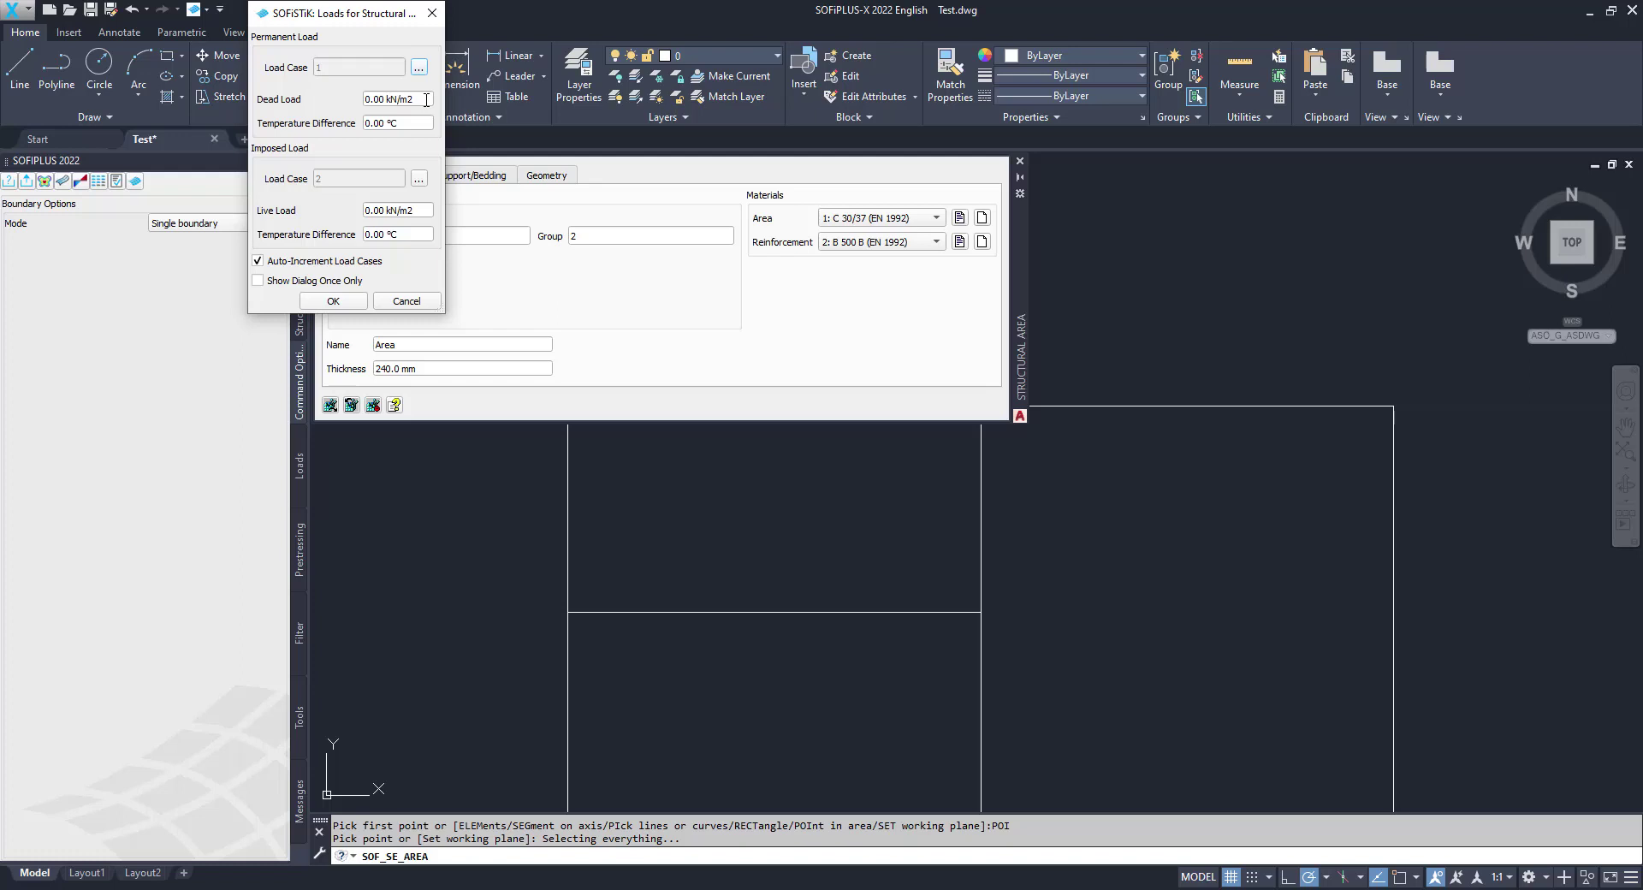
Enter dead load 1 and live load 3 kN/m2, set Show Dialog Once Only, and confirm.
{"action": "left_click_drag", "start_coordinate": [426, 100], "coordinate": [362, 100]}
{"action": "type", "text": "1"}
{"action": "left_click", "coordinate": [418, 210]}
{"action": "double_click", "coordinate": [364, 213]}
{"action": "type", "text": "3"}
{"action": "left_click", "coordinate": [270, 283]}
{"action": "left_click", "coordinate": [330, 301]}
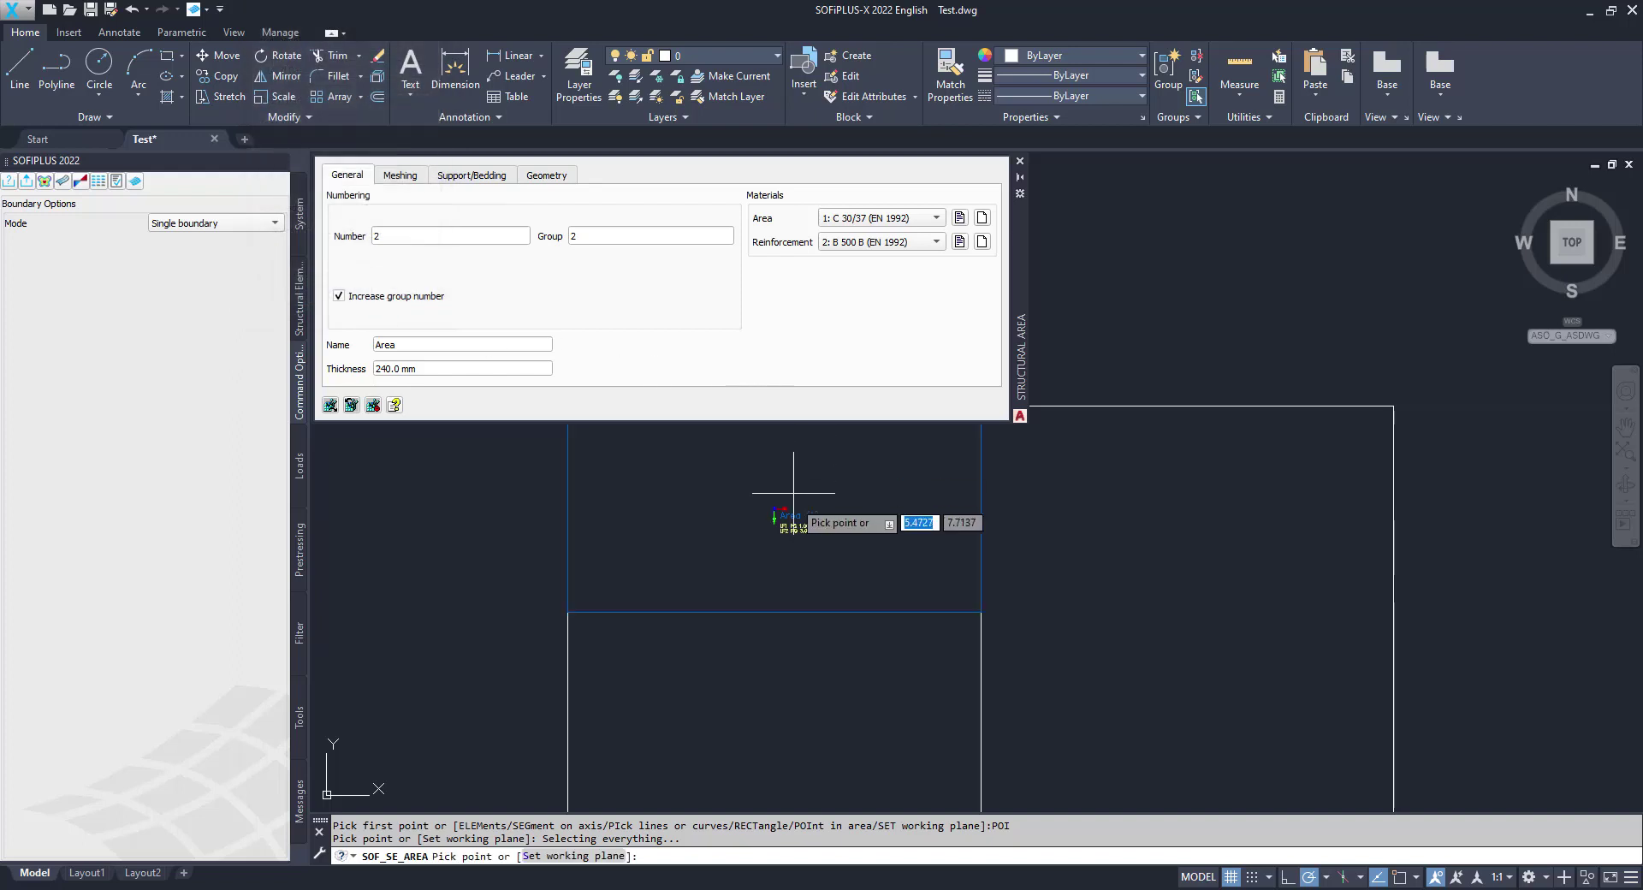
Pick inside the lower-left and right regions as Areas 2 and 3, then end the Area command.
{"action": "scroll", "coordinate": [793, 493], "scroll_direction": "down", "scroll_amount": 2}
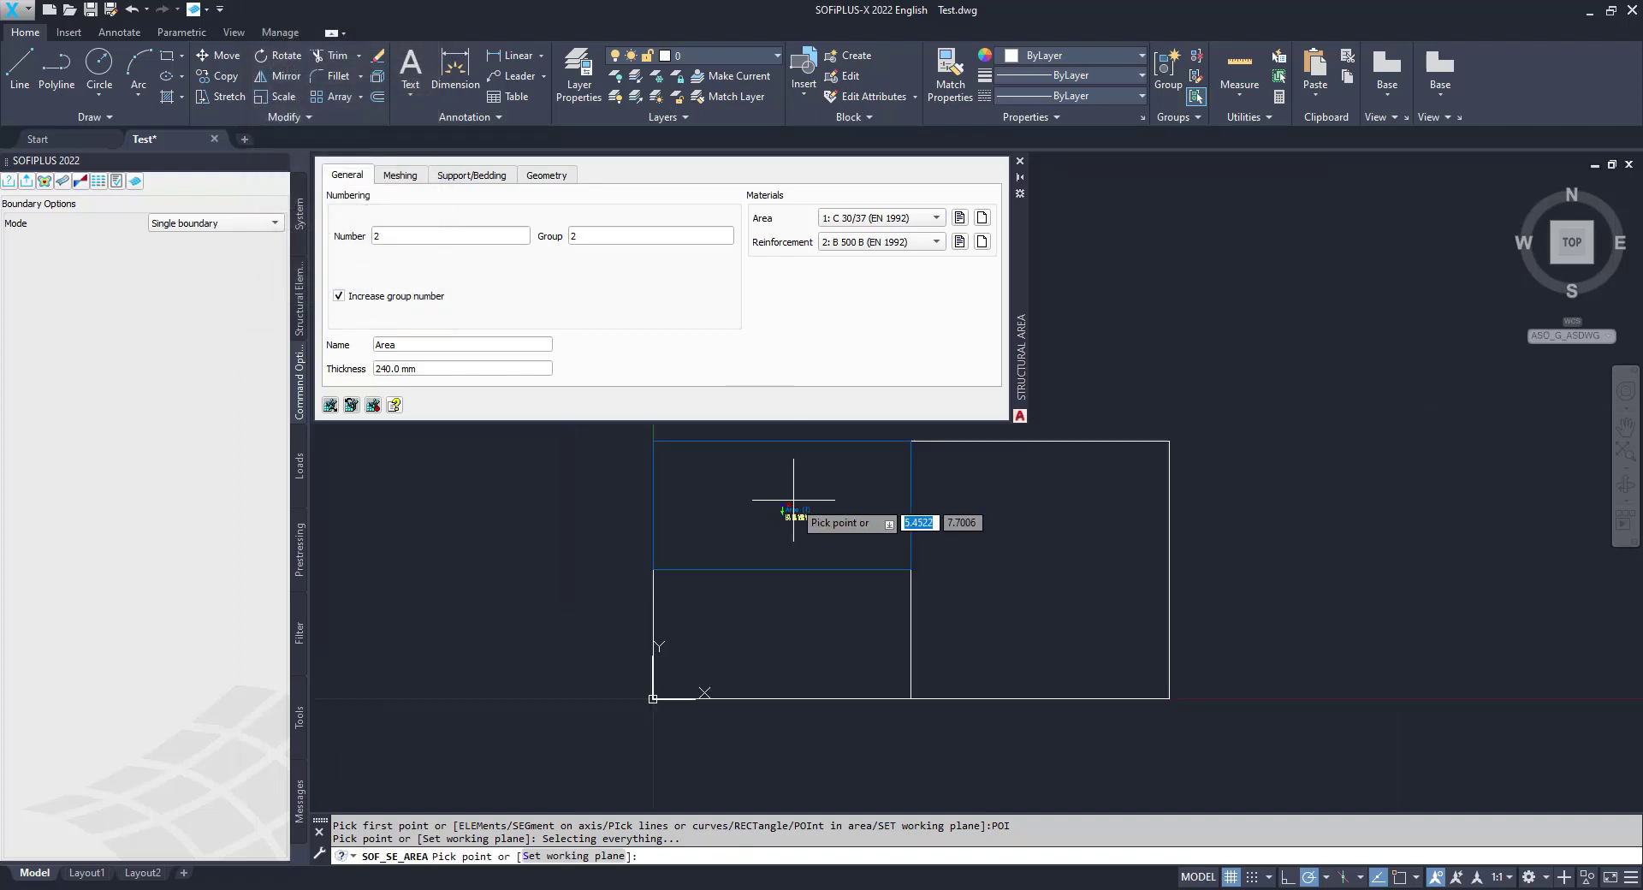
{"action": "left_click", "coordinate": [822, 599]}
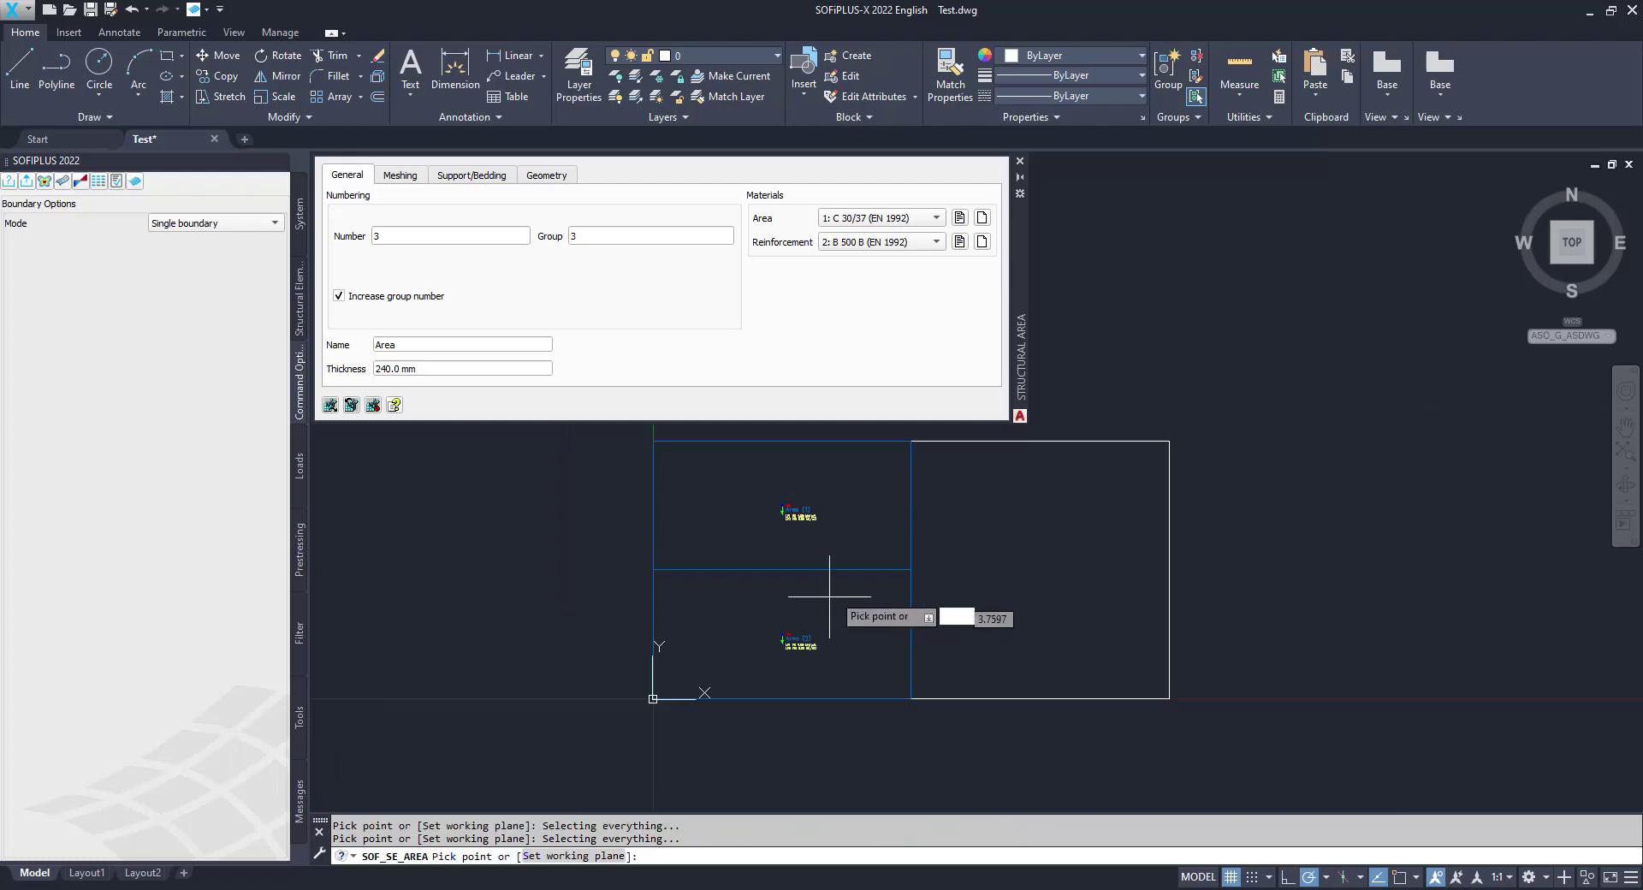
{"action": "left_click", "coordinate": [973, 559]}
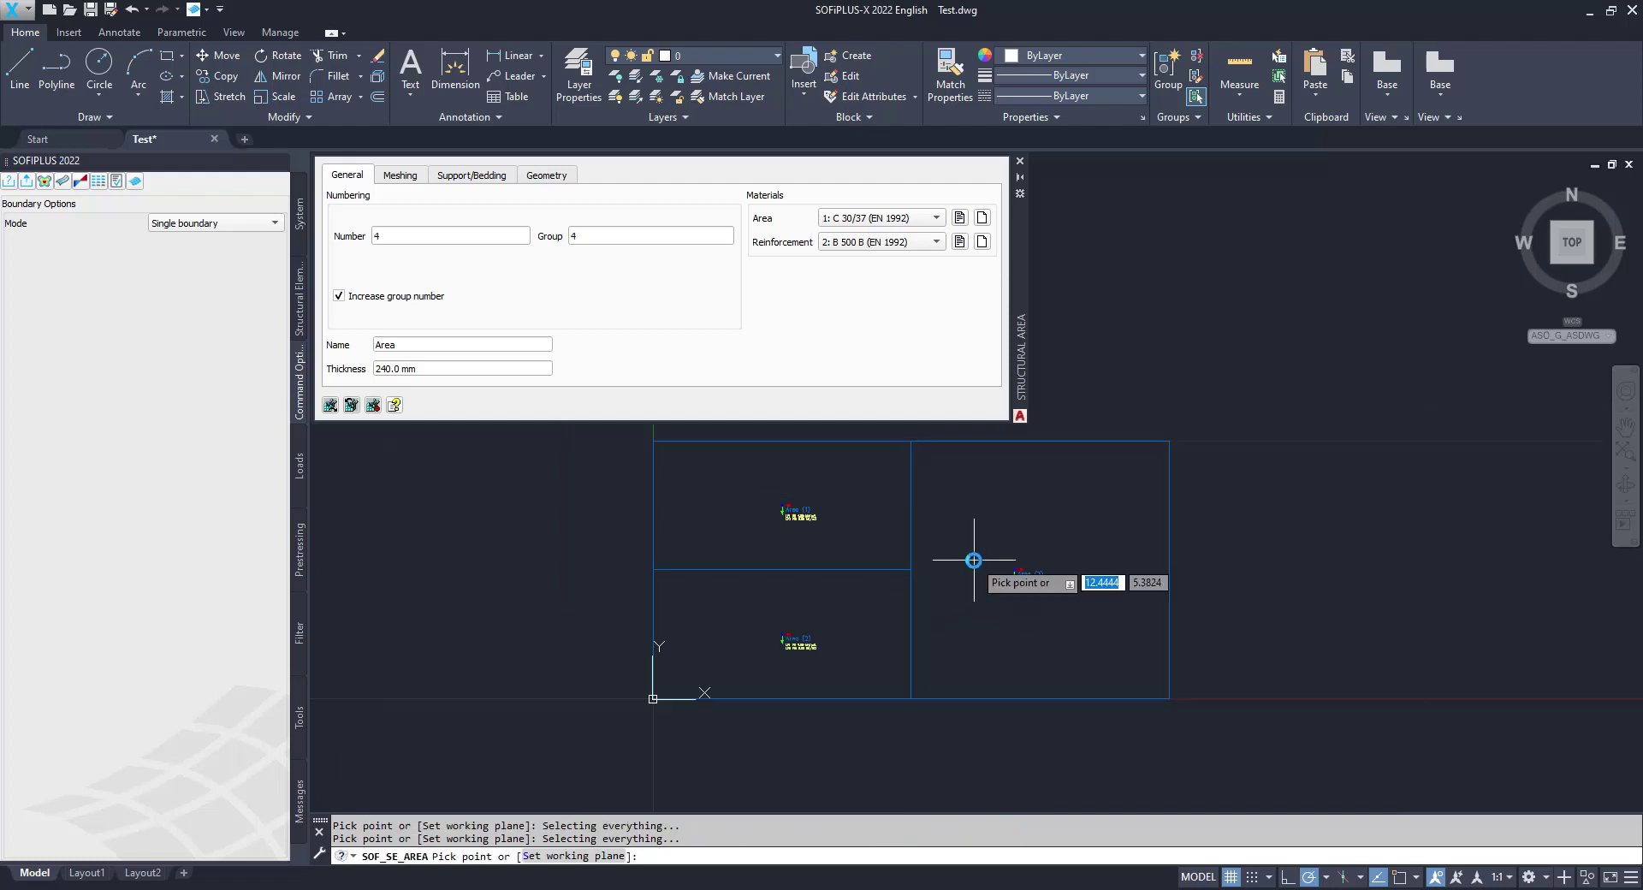
{"action": "key", "text": "Escape"}
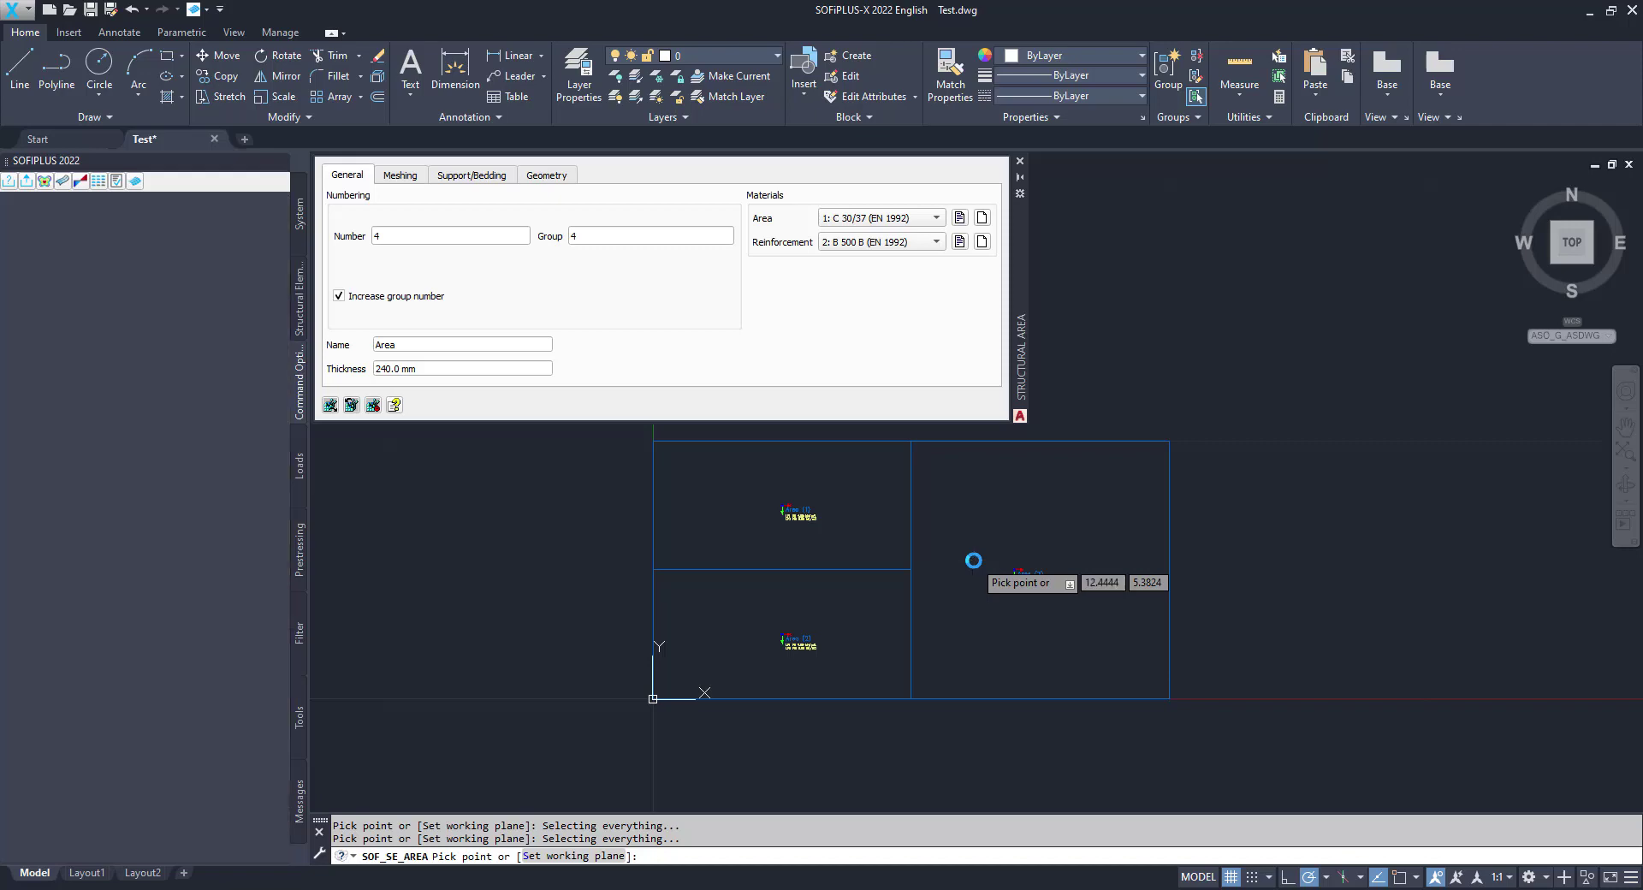
{"action": "key", "text": "Escape"}
{"action": "key", "text": "Escape"}
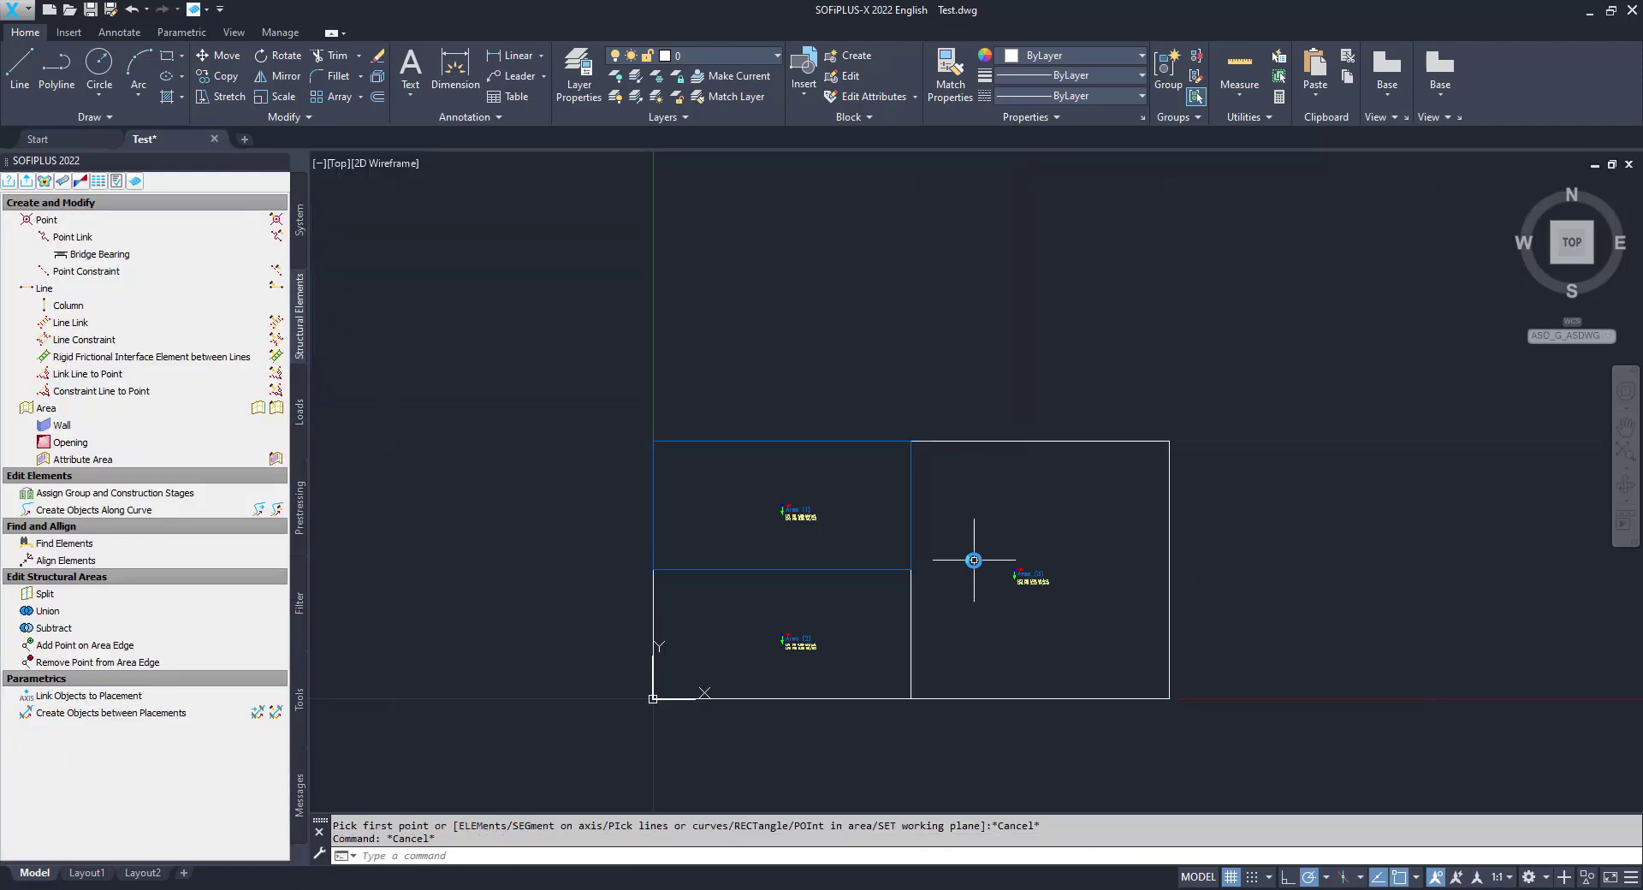
{"action": "scroll", "coordinate": [913, 645], "scroll_direction": "up", "scroll_amount": 4}
{"action": "scroll", "coordinate": [913, 645], "scroll_direction": "down", "scroll_amount": 2}
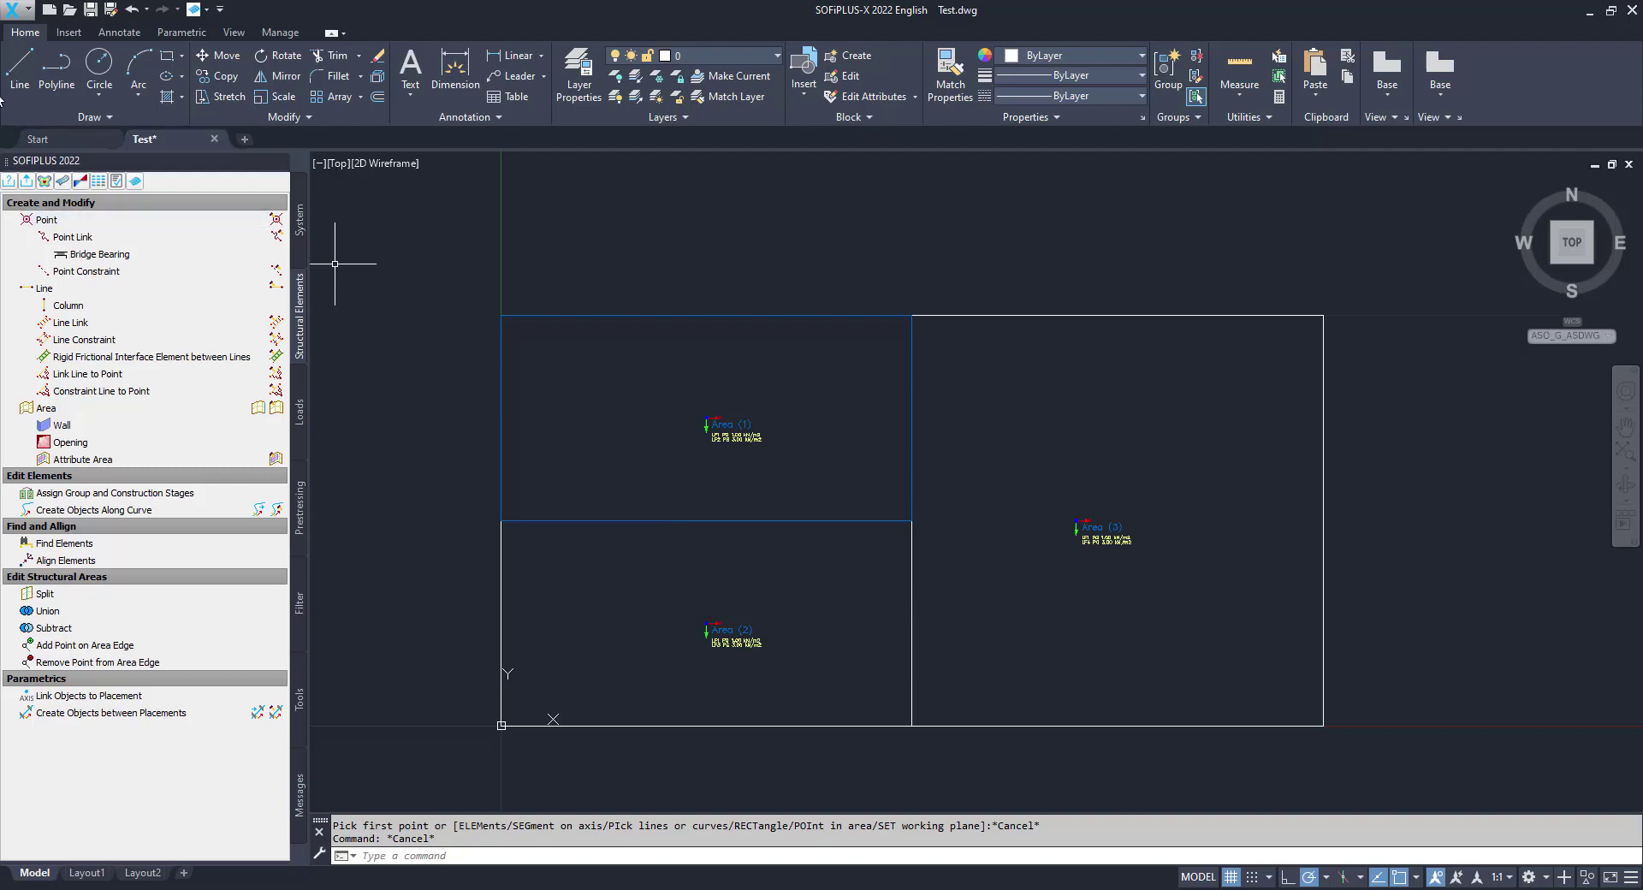
Mesh and export the whole system, then check the log for 3 areas and 13 lines.
{"action": "left_click", "coordinate": [28, 181]}
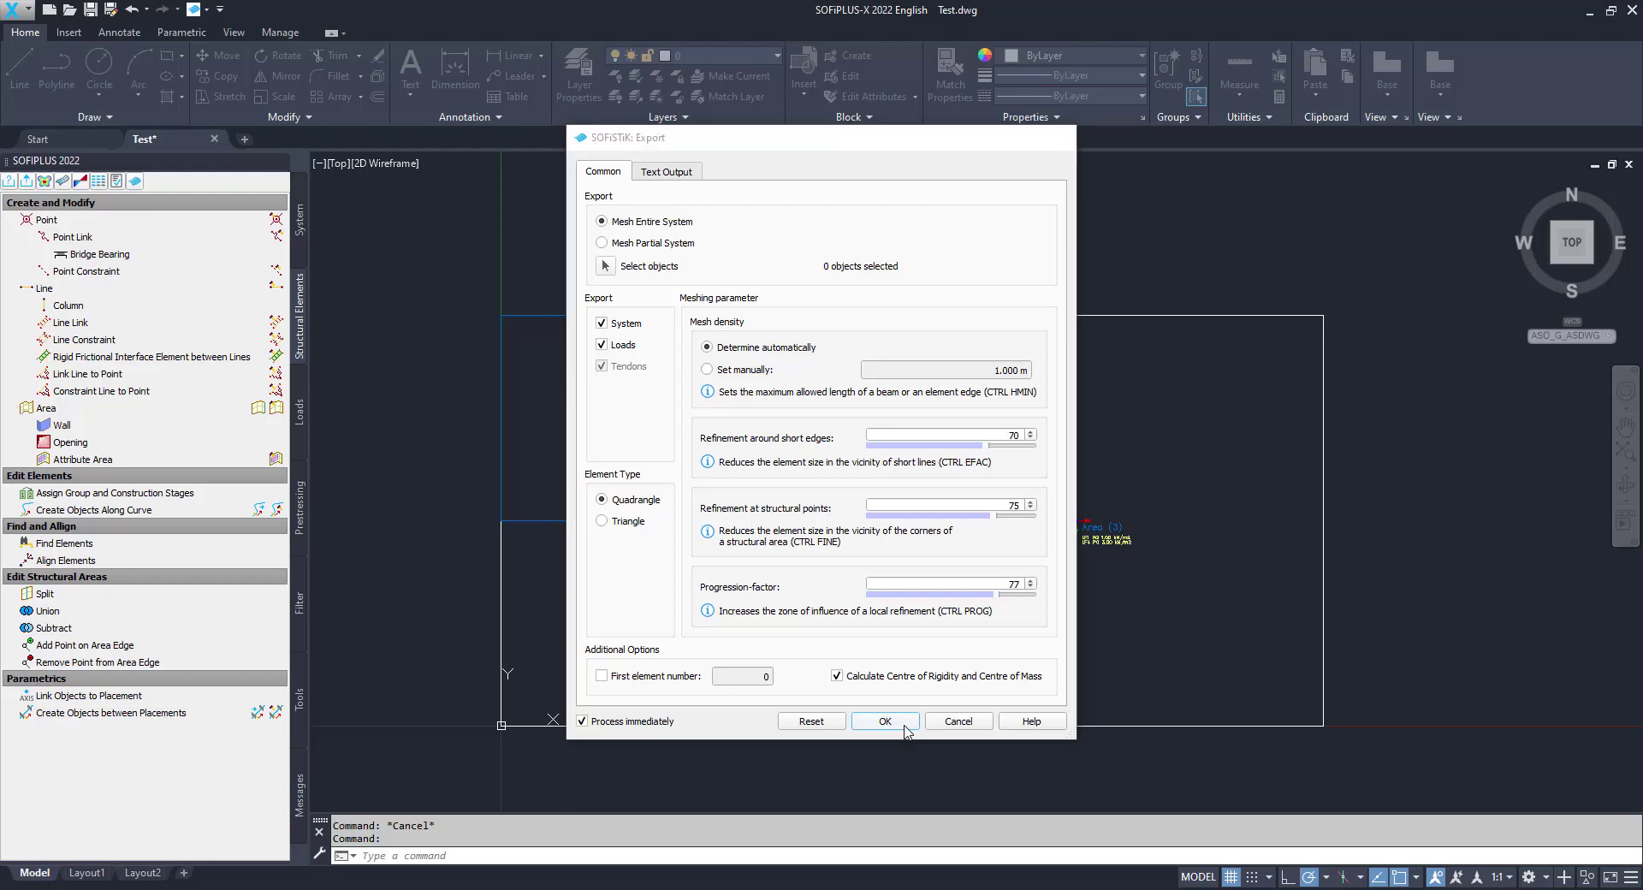
{"action": "left_click", "coordinate": [904, 724]}
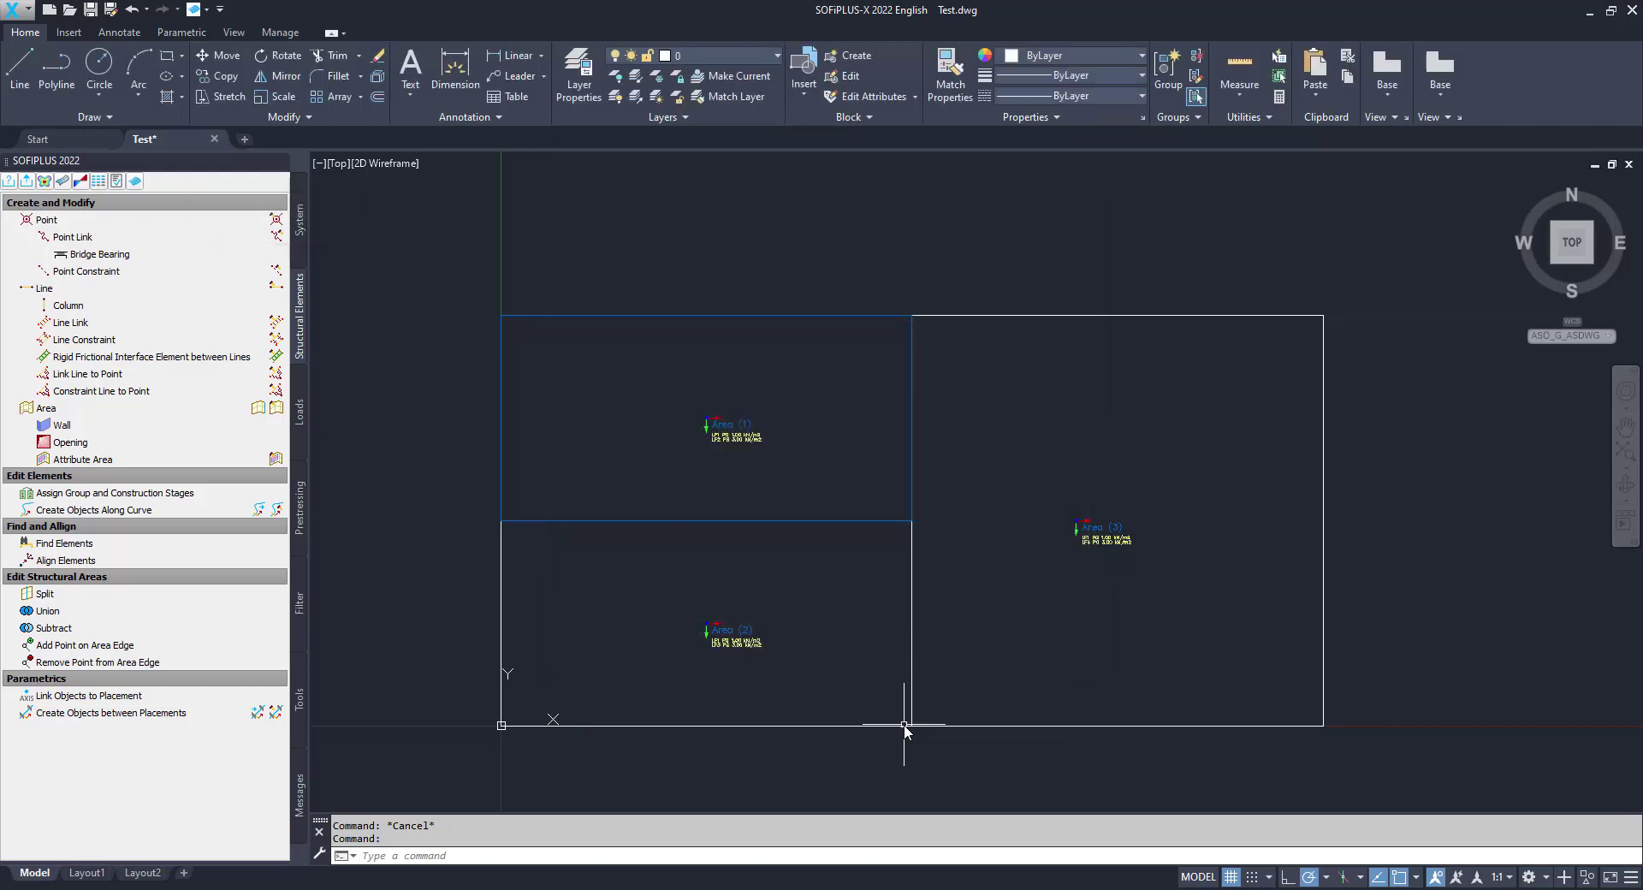
{"action": "left_click", "coordinate": [299, 800]}
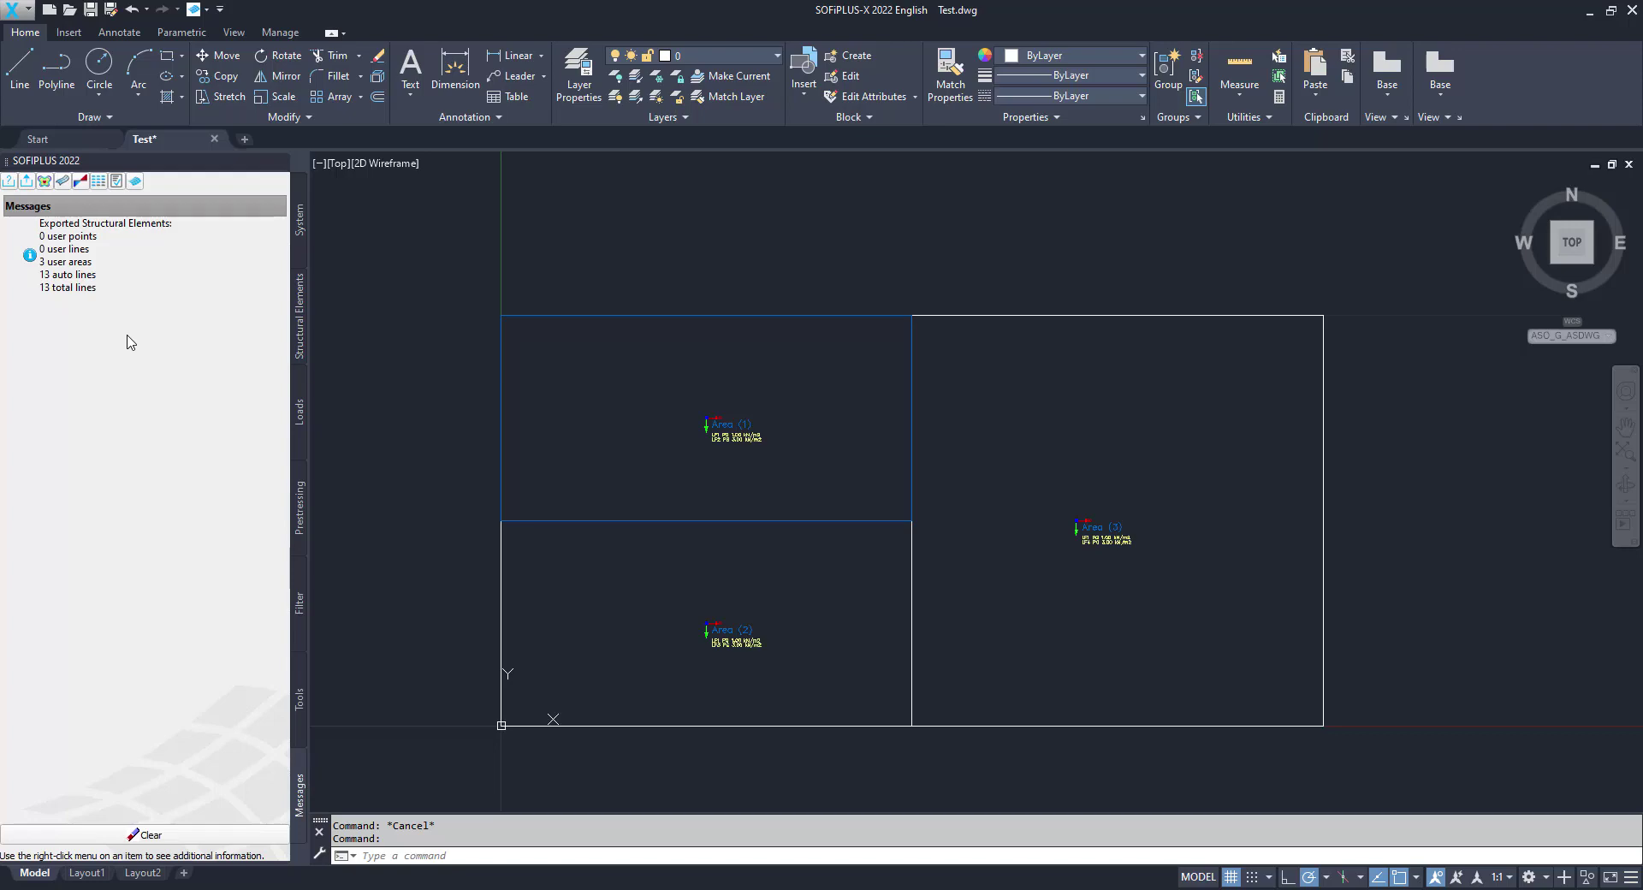
{"action": "left_click", "coordinate": [209, 888]}
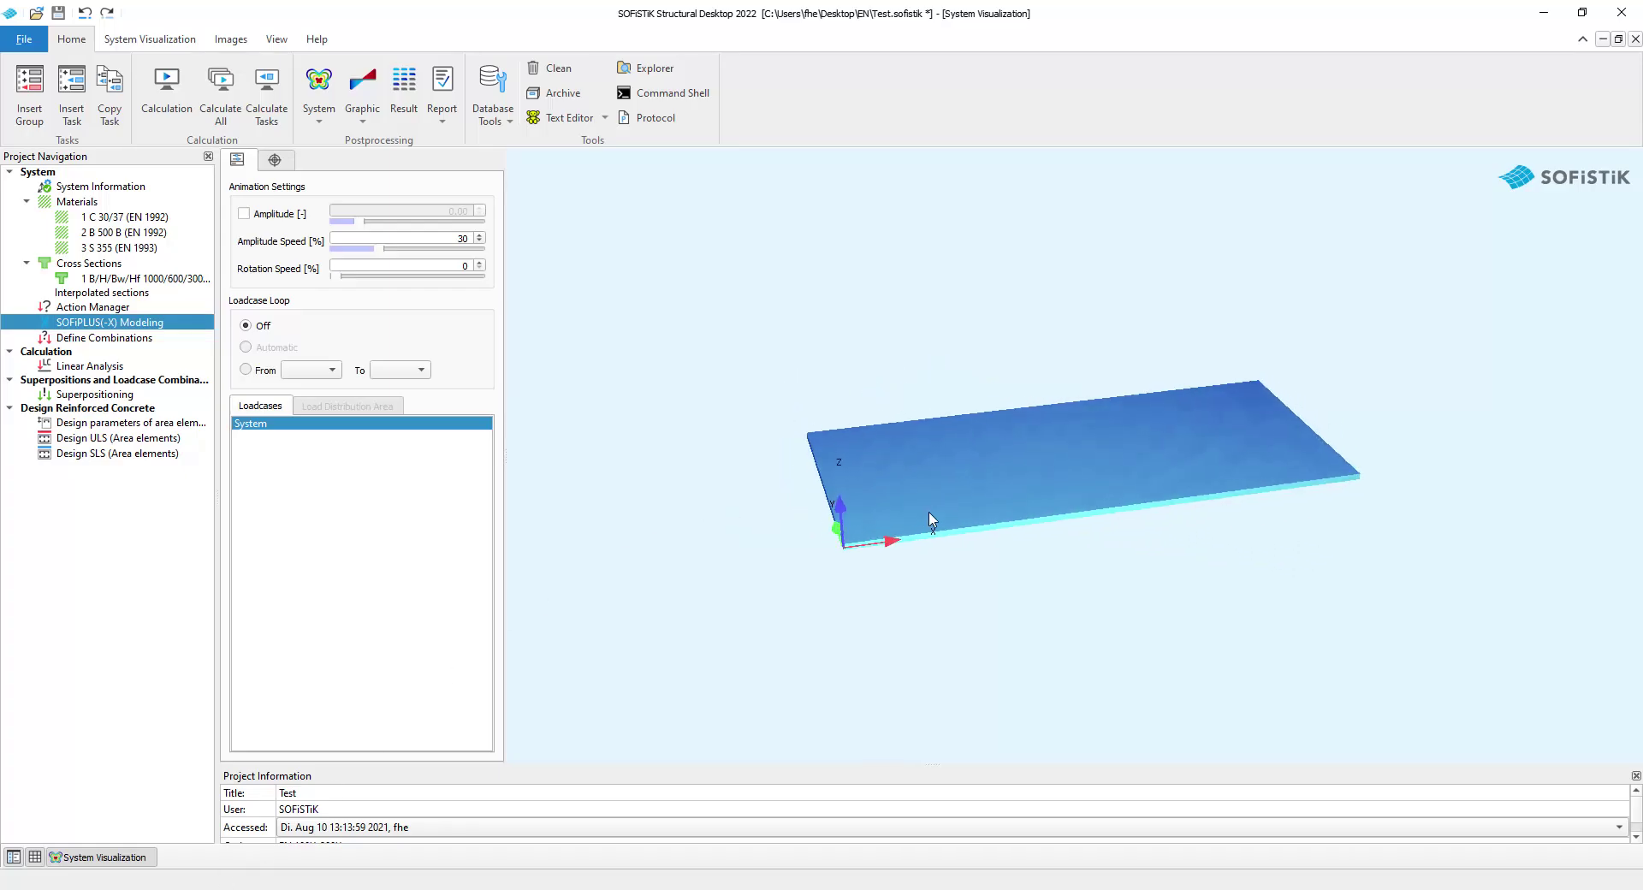
Zoom and tilt System Visualization to inspect the slab's quad mesh, then return to SOFiPLUS-X.
{"action": "scroll", "coordinate": [1105, 500], "scroll_direction": "up", "scroll_amount": 5}
{"action": "left_click_drag", "start_coordinate": [1085, 567], "coordinate": [1061, 622]}
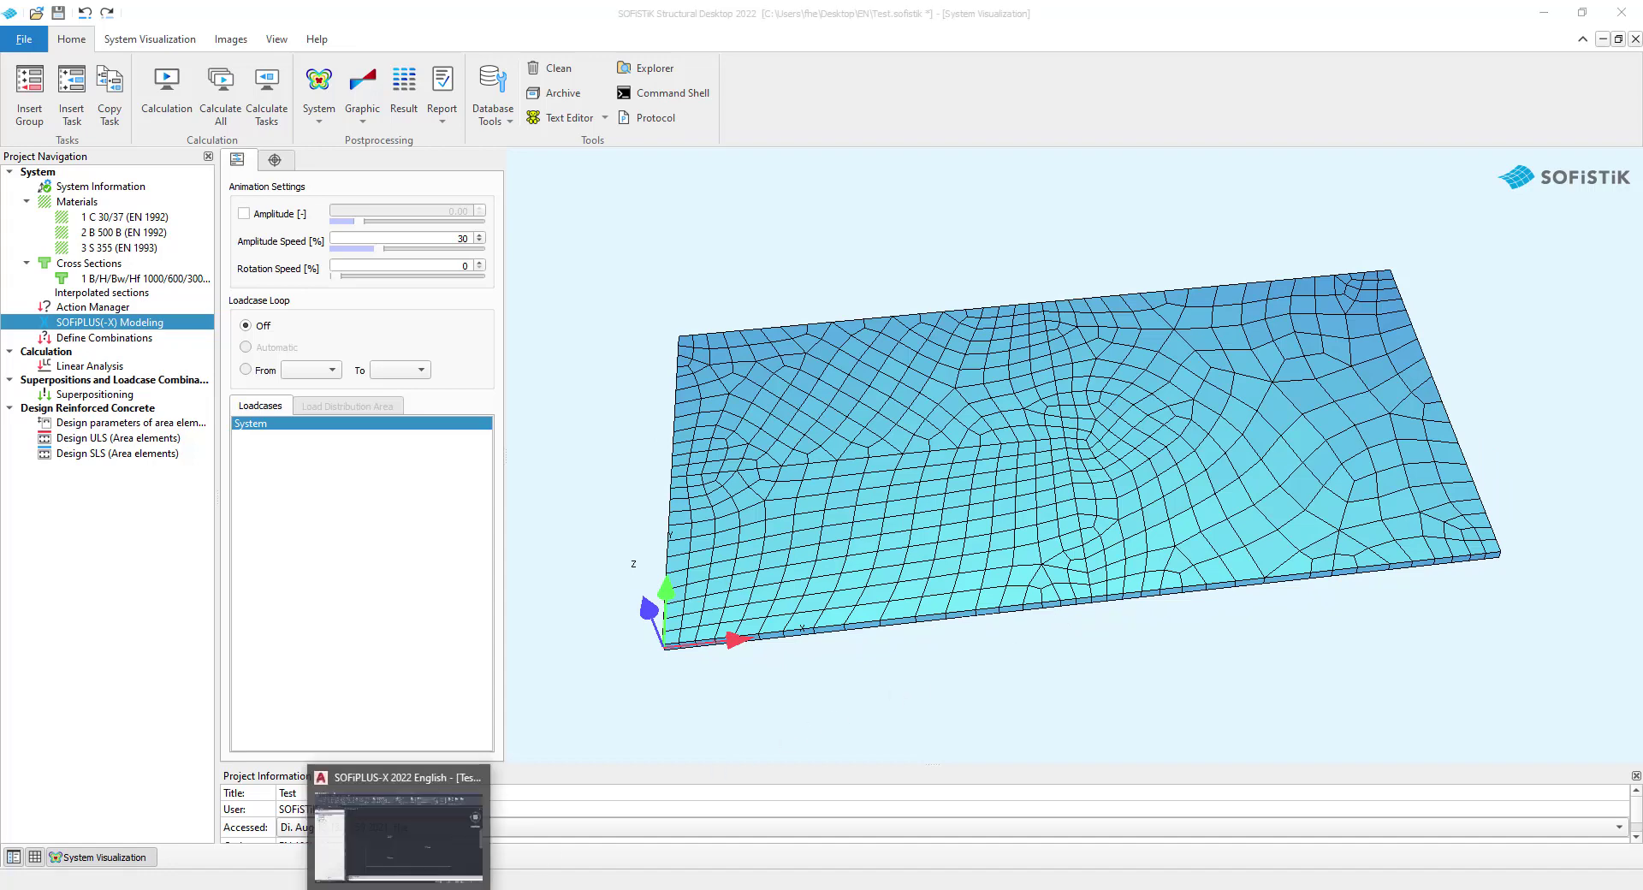
{"action": "left_click", "coordinate": [403, 834]}
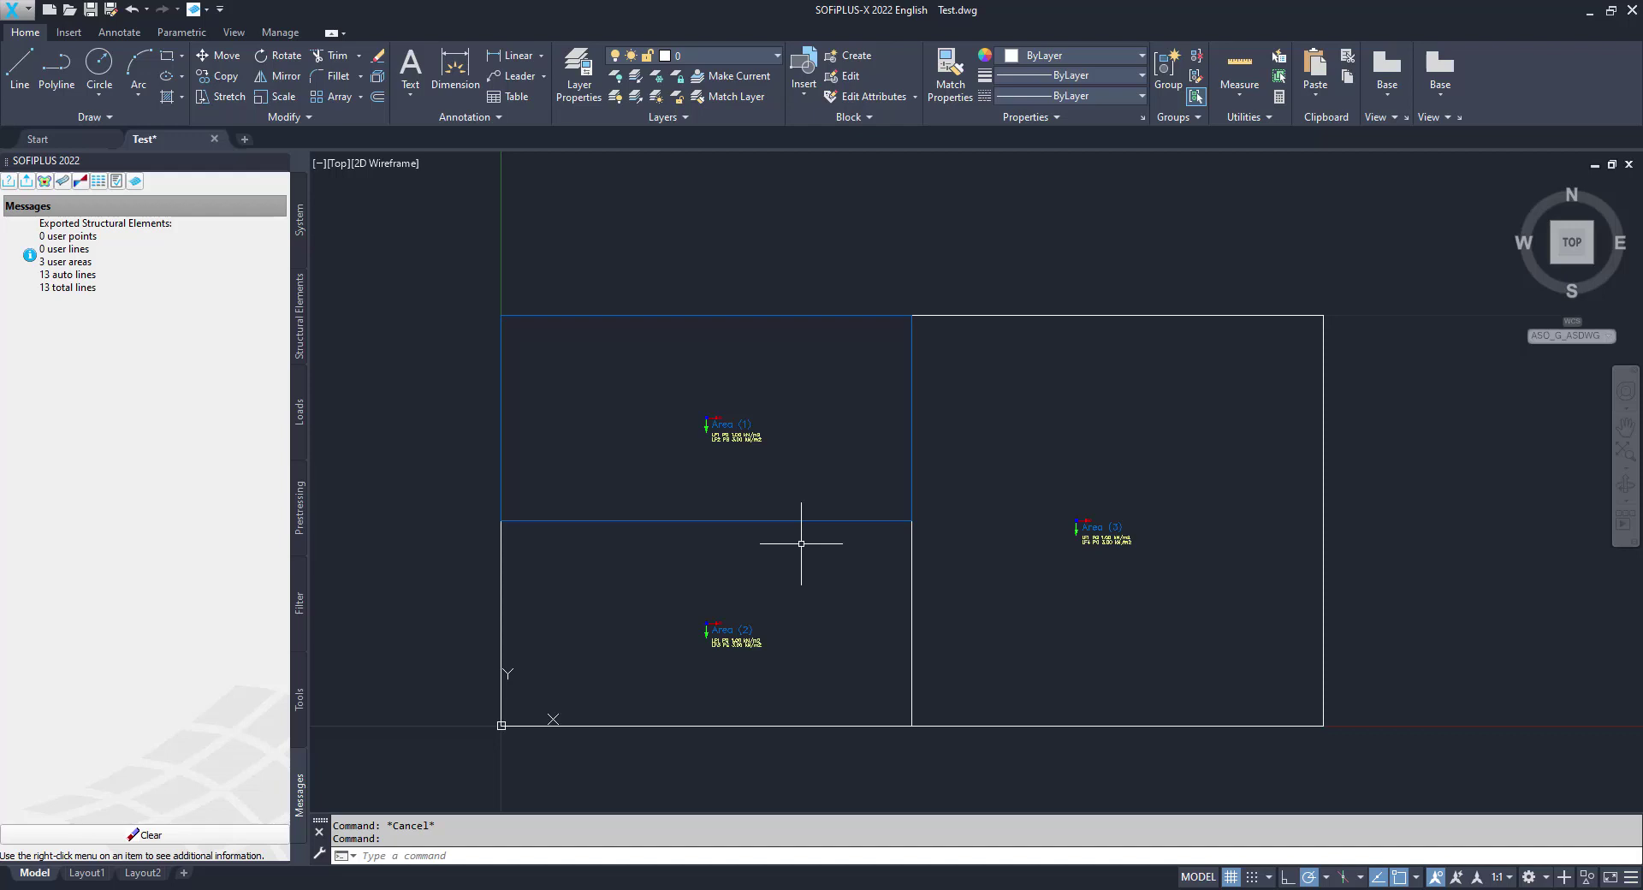
In the Loadcase Manager, give loadcase 1 a dead-weight factor of 1.00 and accept.
{"action": "left_click", "coordinate": [306, 413]}
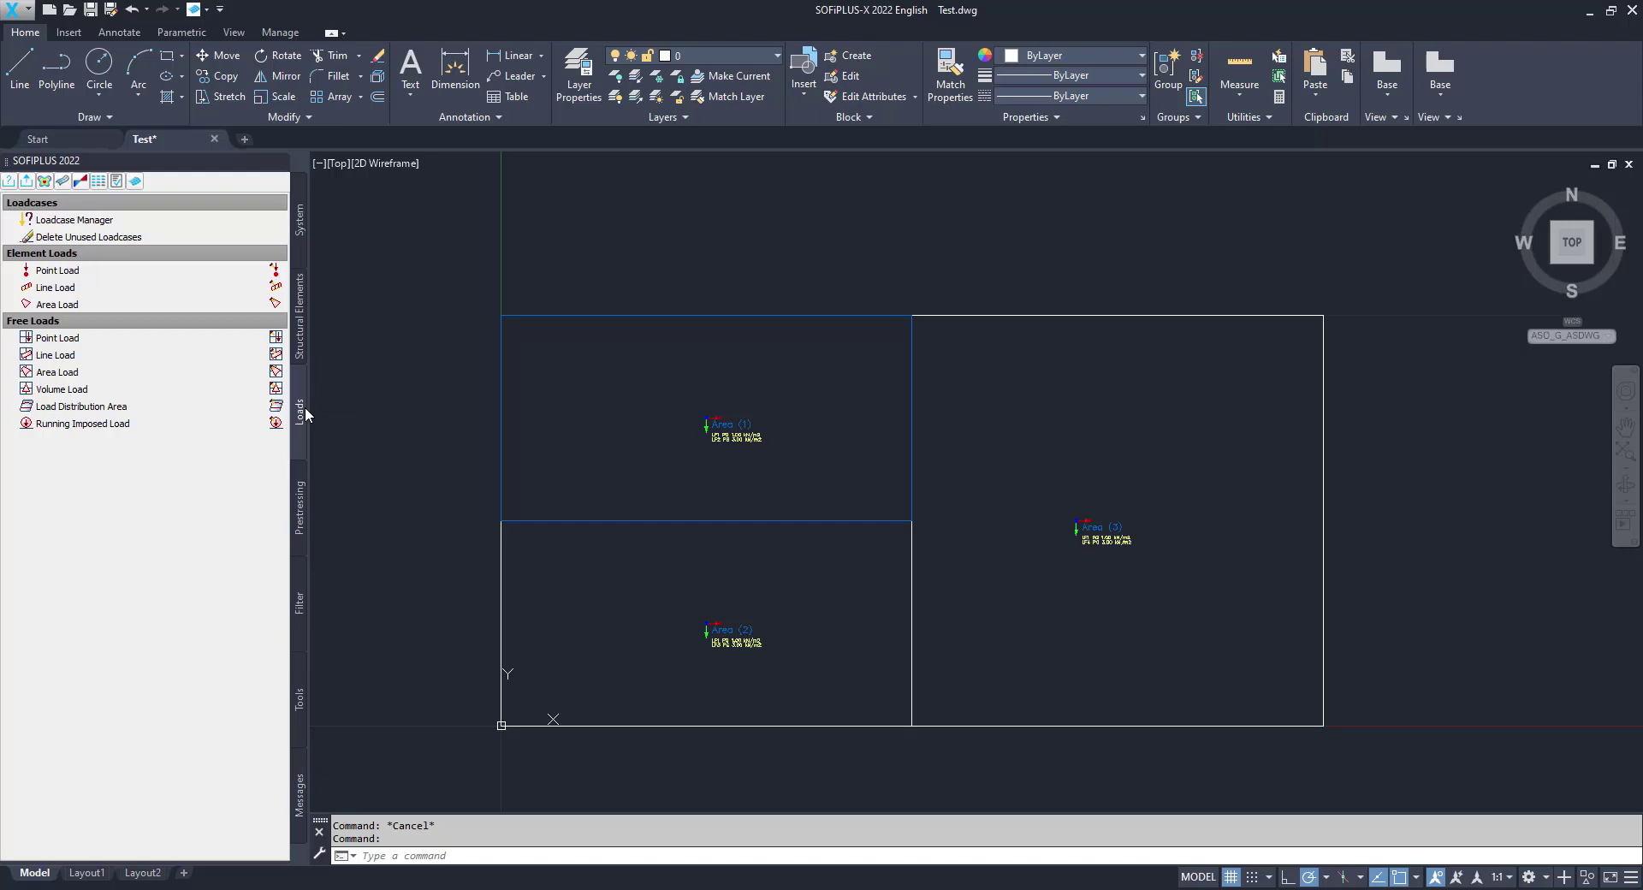
{"action": "left_click", "coordinate": [167, 222]}
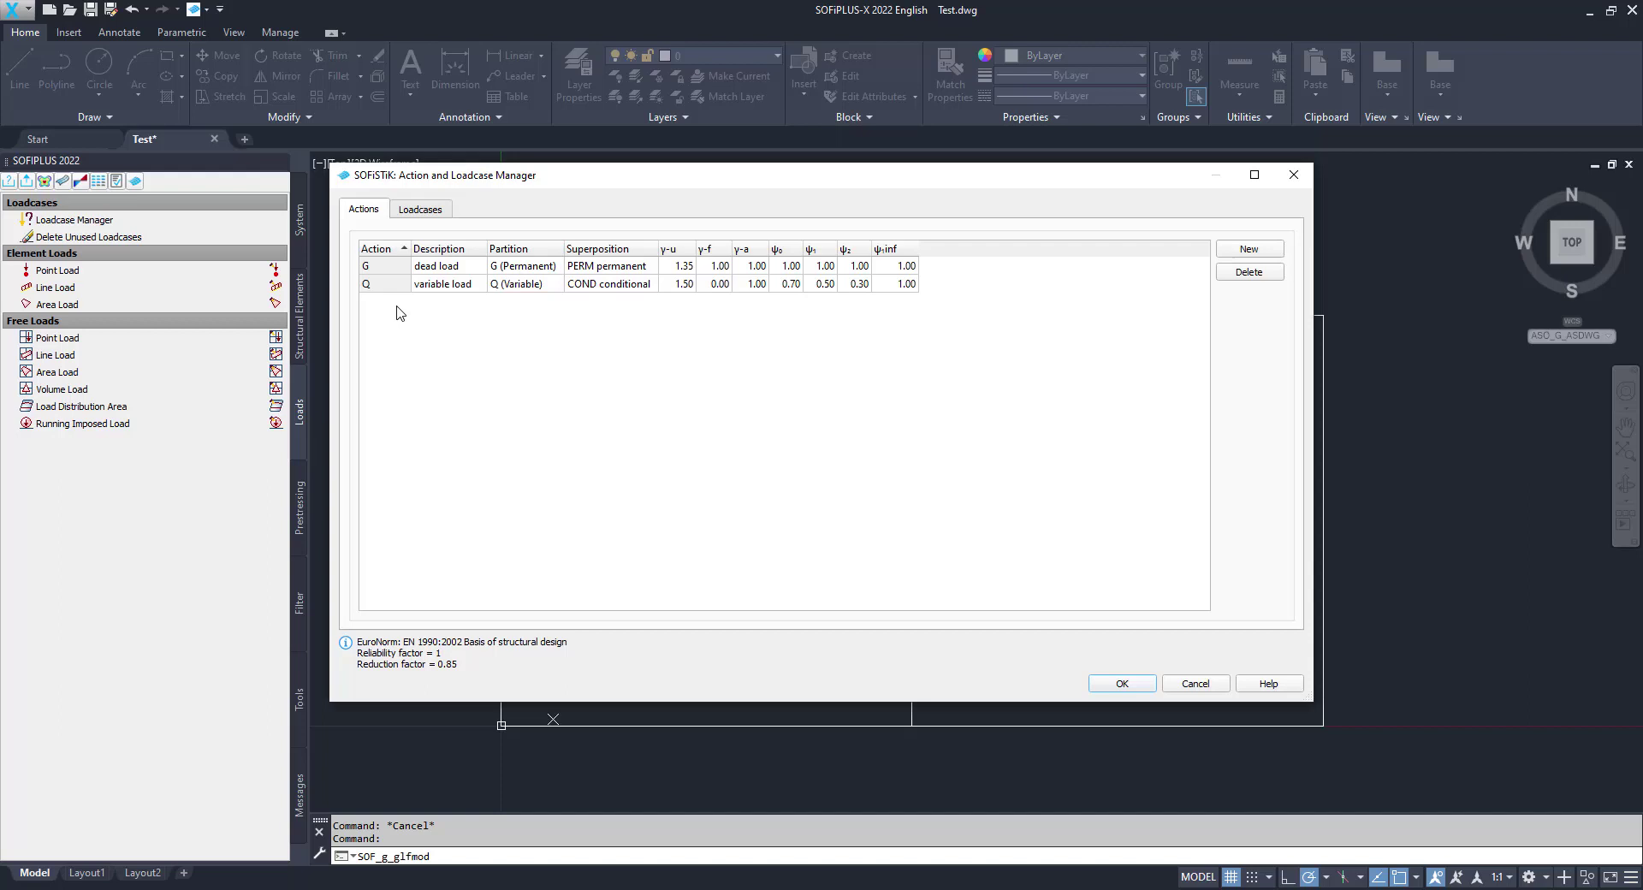
{"action": "left_click", "coordinate": [421, 218]}
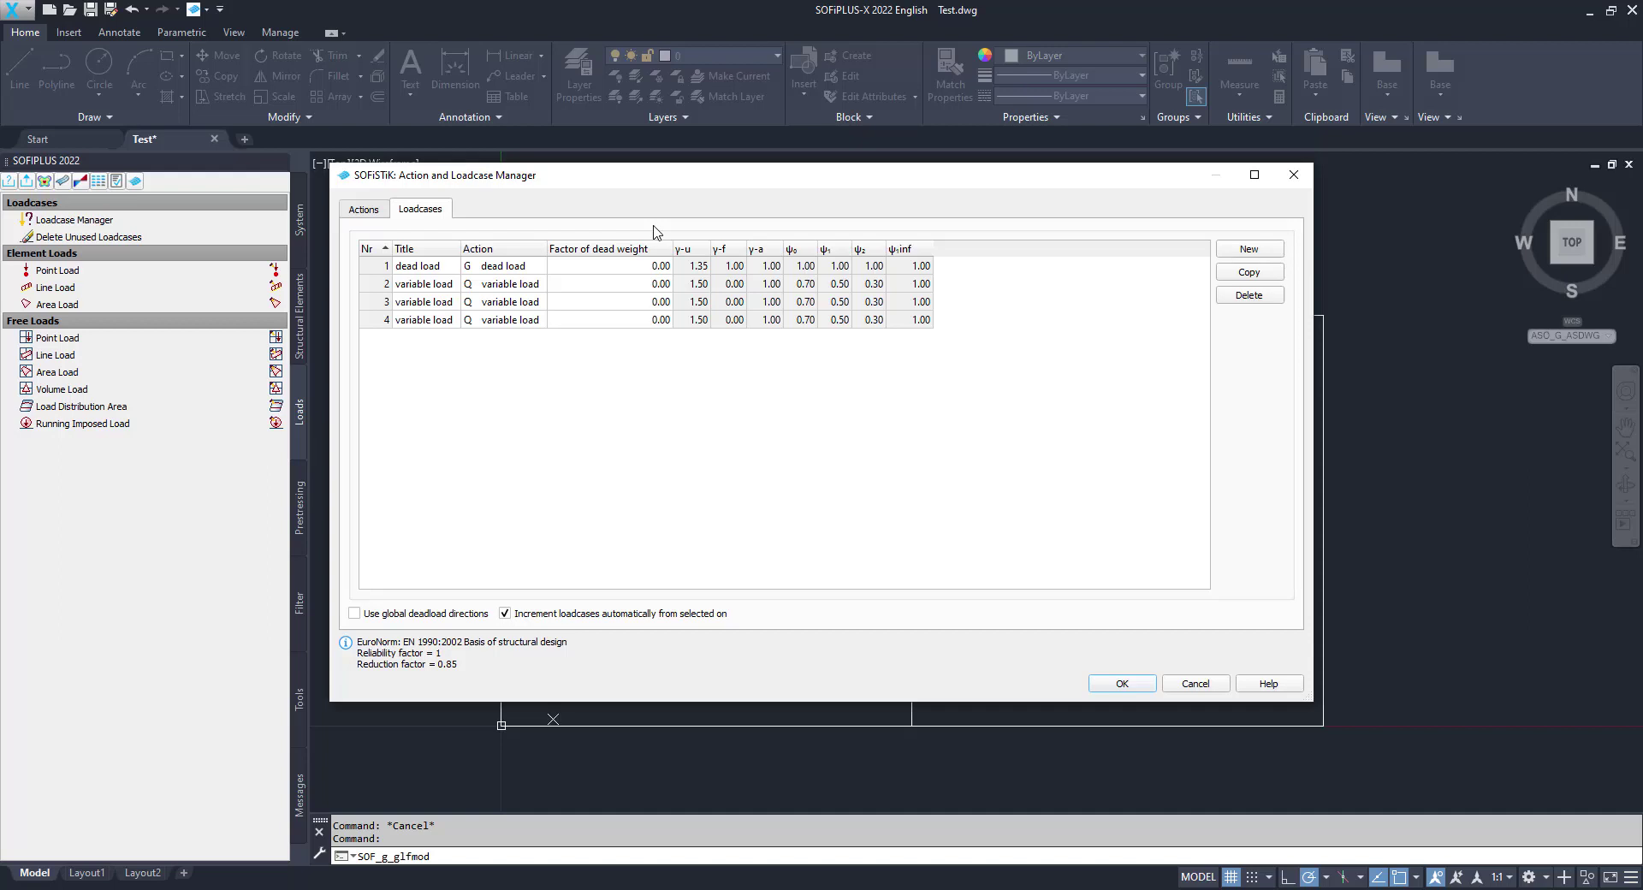
{"action": "left_click", "coordinate": [649, 267]}
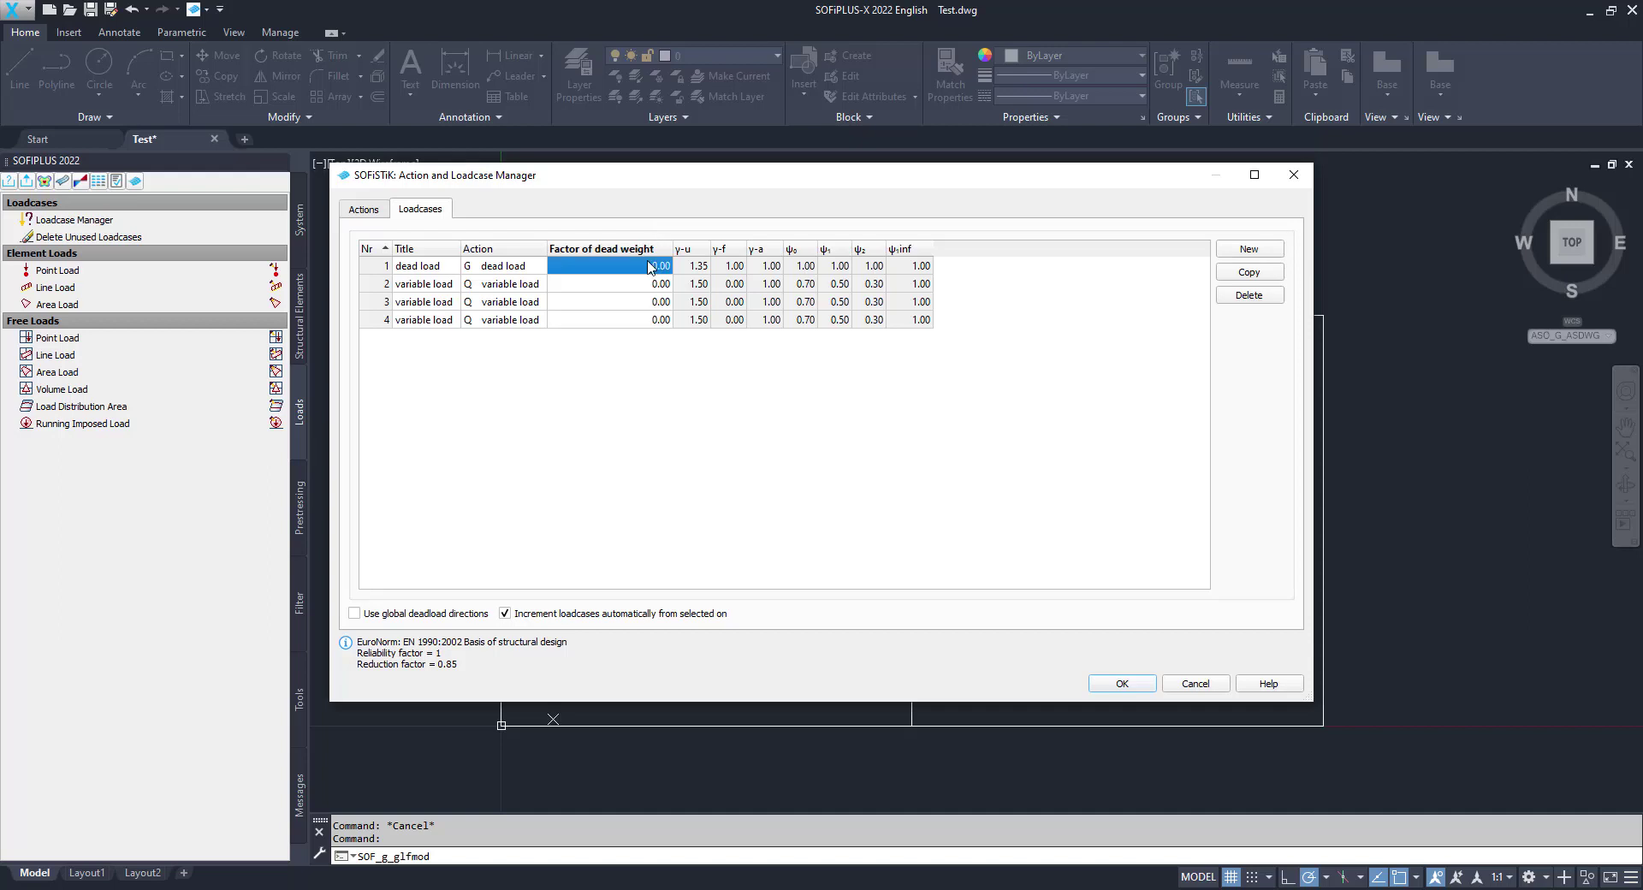
{"action": "type", "text": "1"}
{"action": "left_click", "coordinate": [798, 461]}
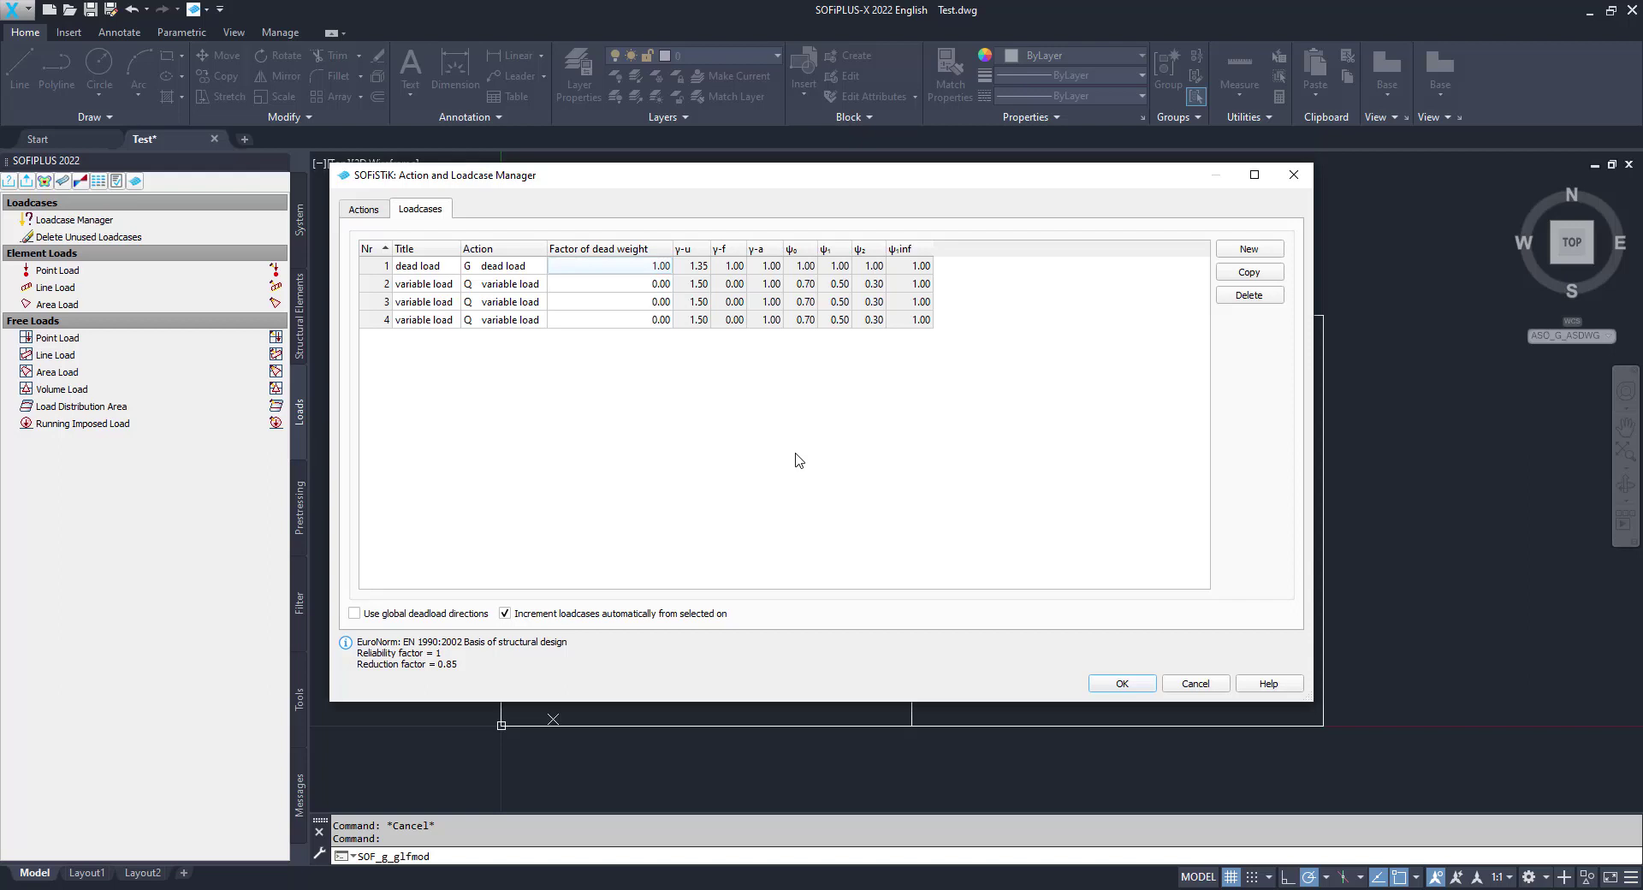
{"action": "left_click", "coordinate": [1092, 684]}
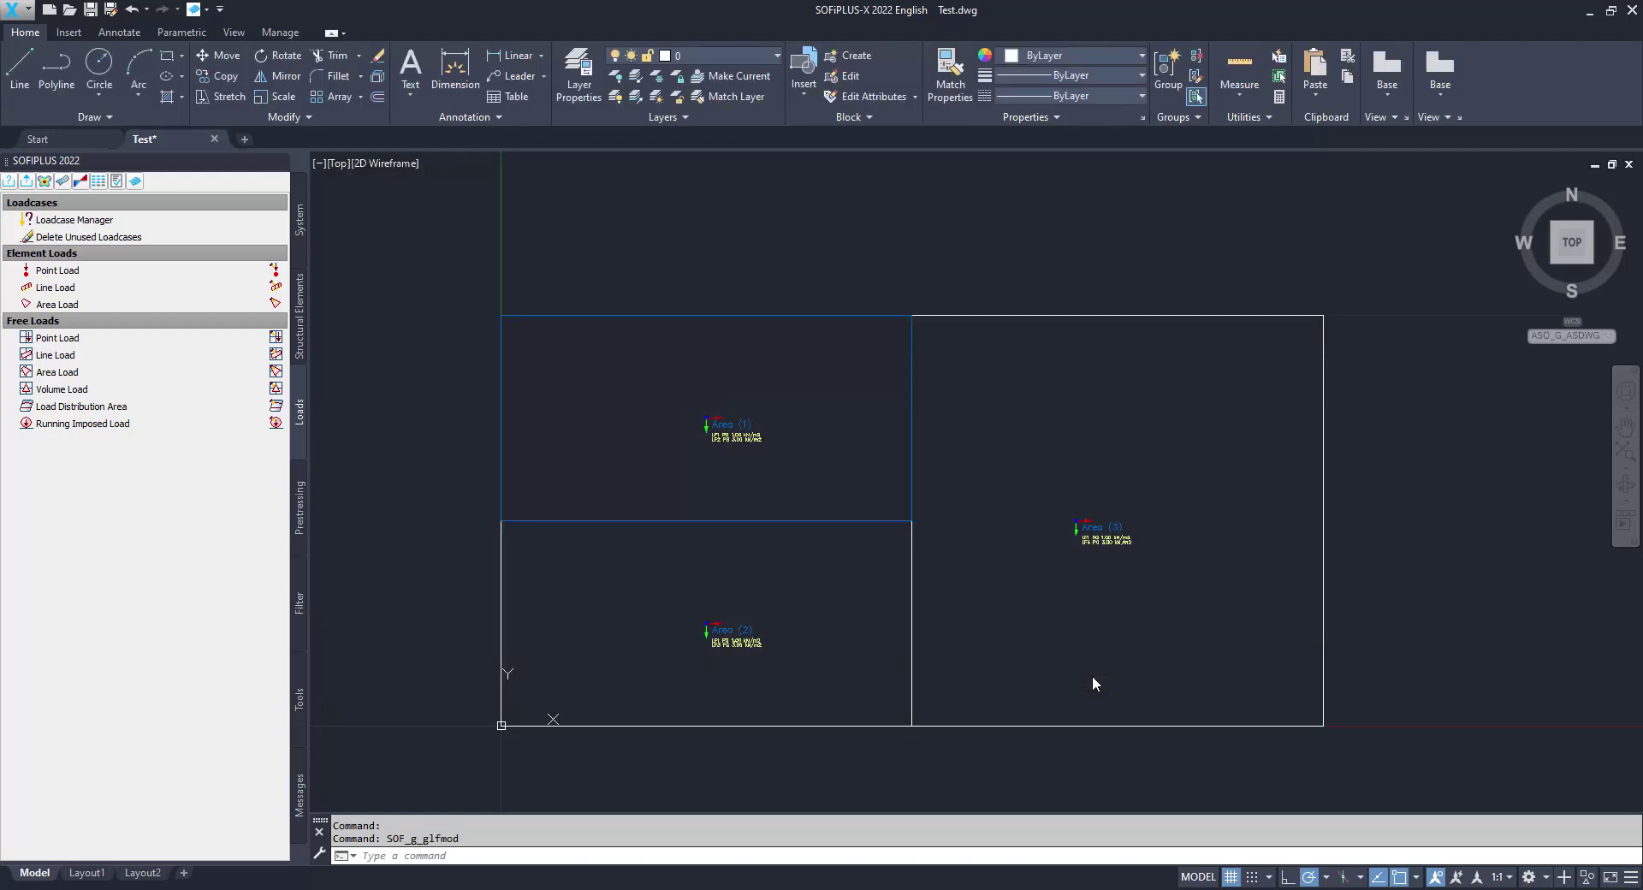
Edit Area (1) and confirm its default loads of 1.00 kN/m2 dead and 3.00 kN/m2 live.
{"action": "left_click", "coordinate": [302, 299]}
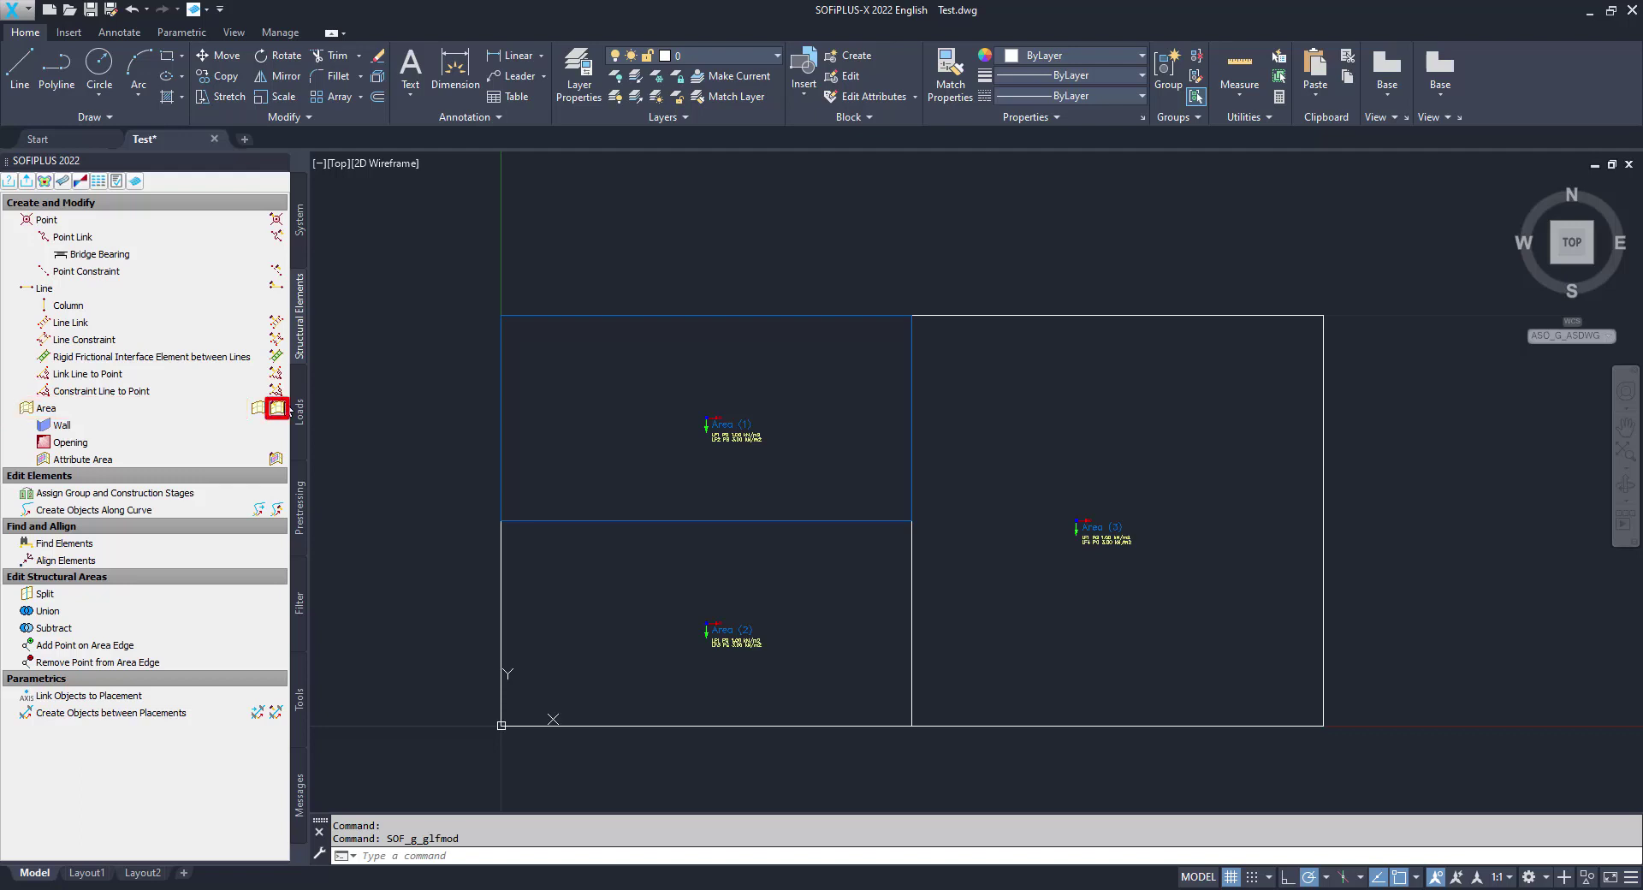
{"action": "left_click", "coordinate": [282, 409]}
{"action": "left_click", "coordinate": [745, 425]}
{"action": "key", "text": "Return"}
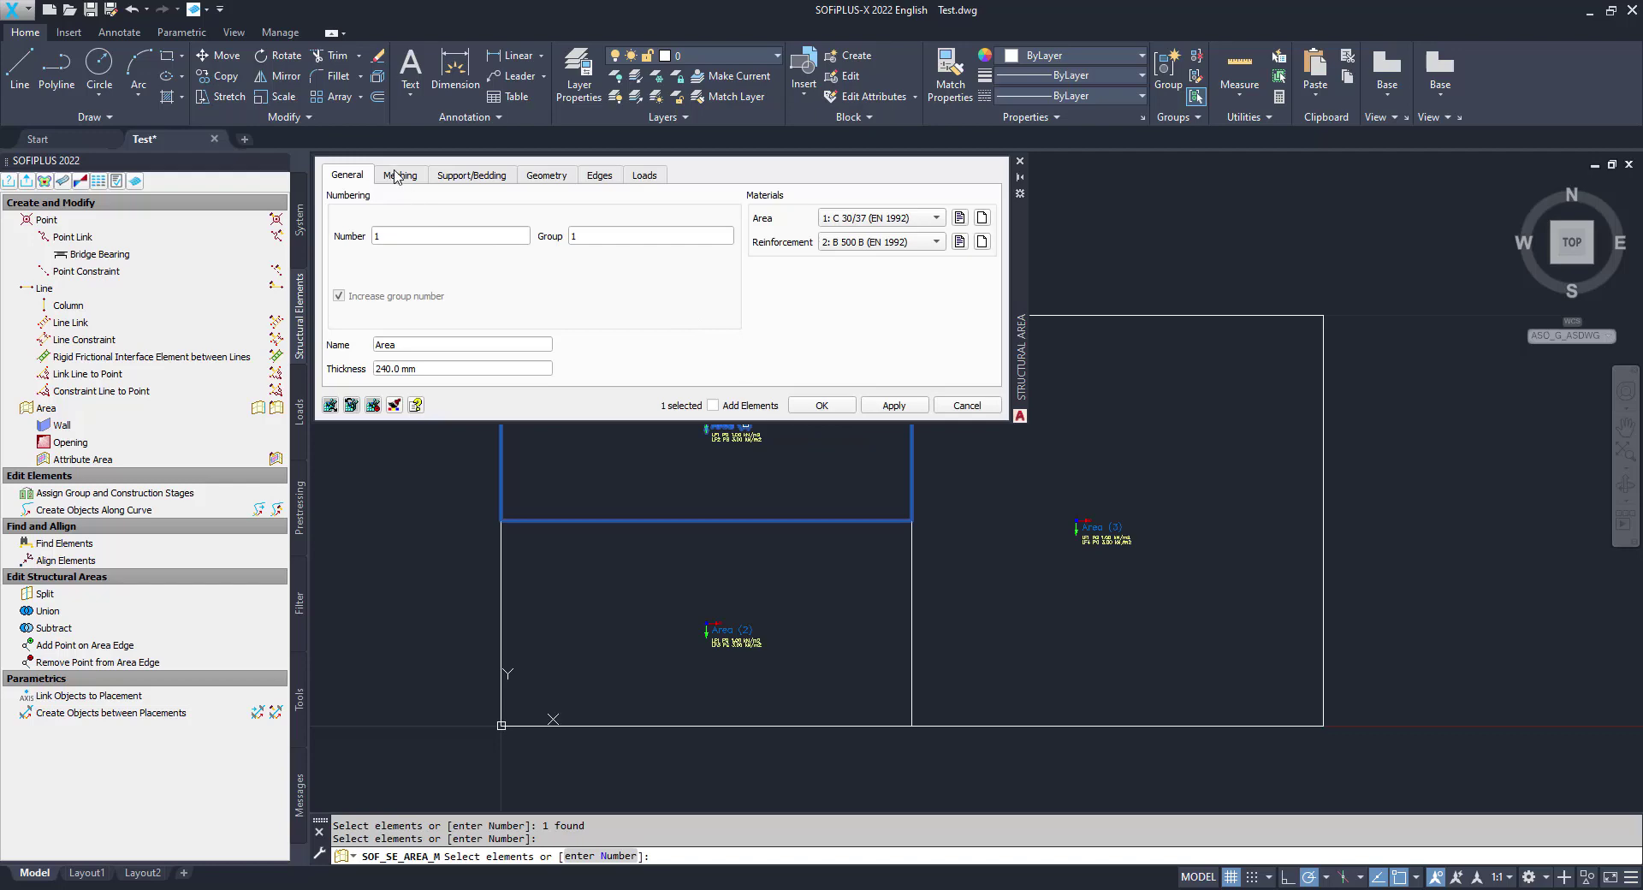
{"action": "left_click", "coordinate": [644, 177]}
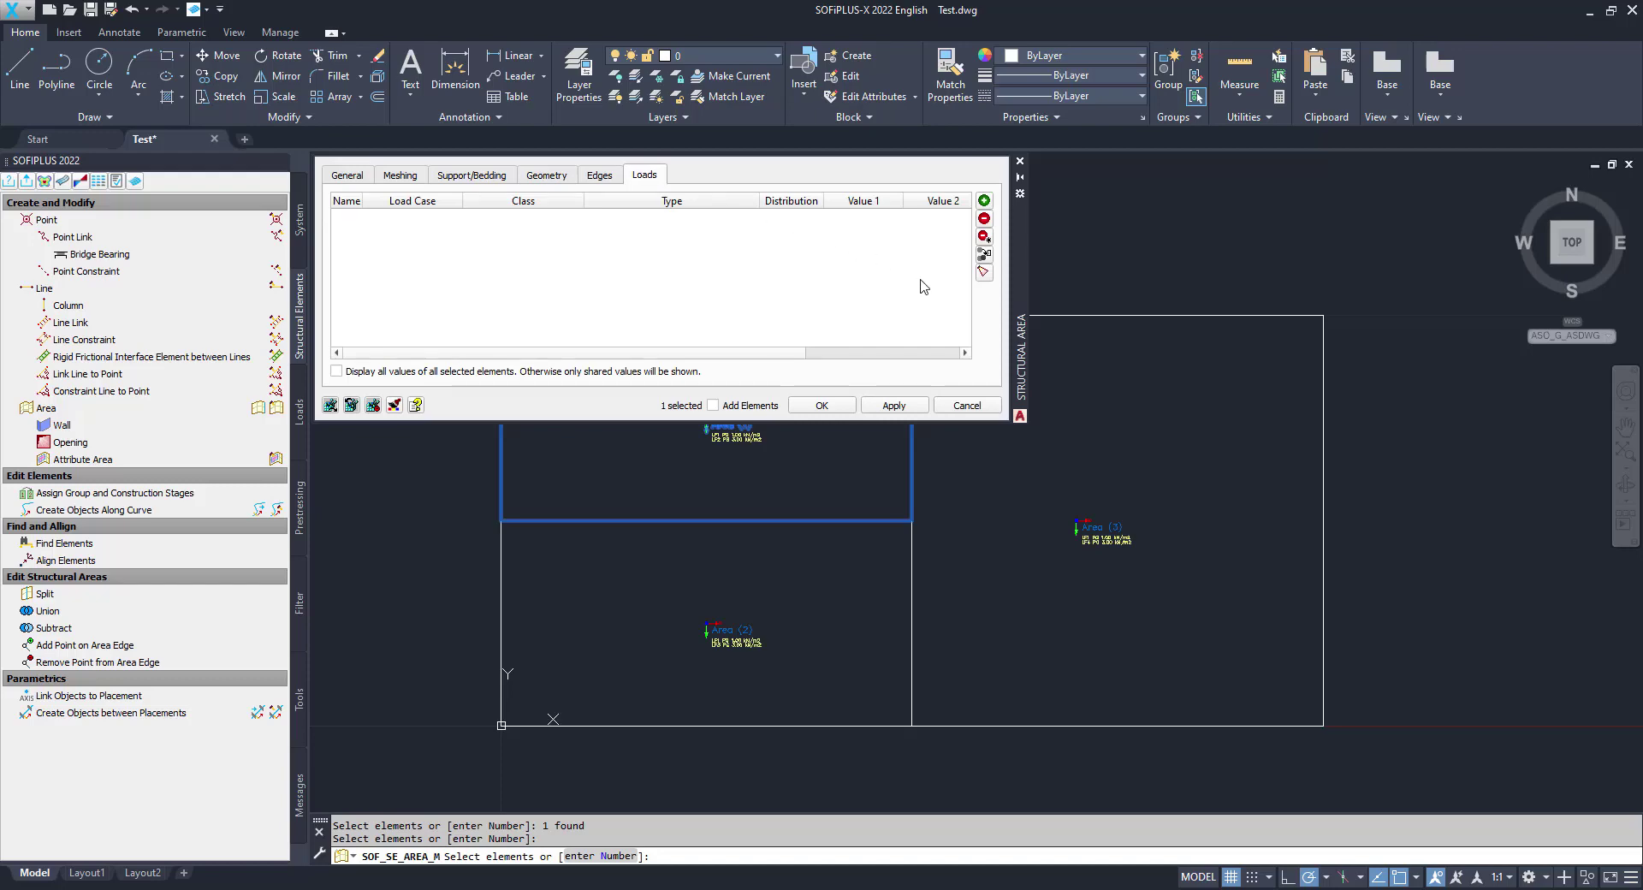
{"action": "left_click", "coordinate": [984, 274]}
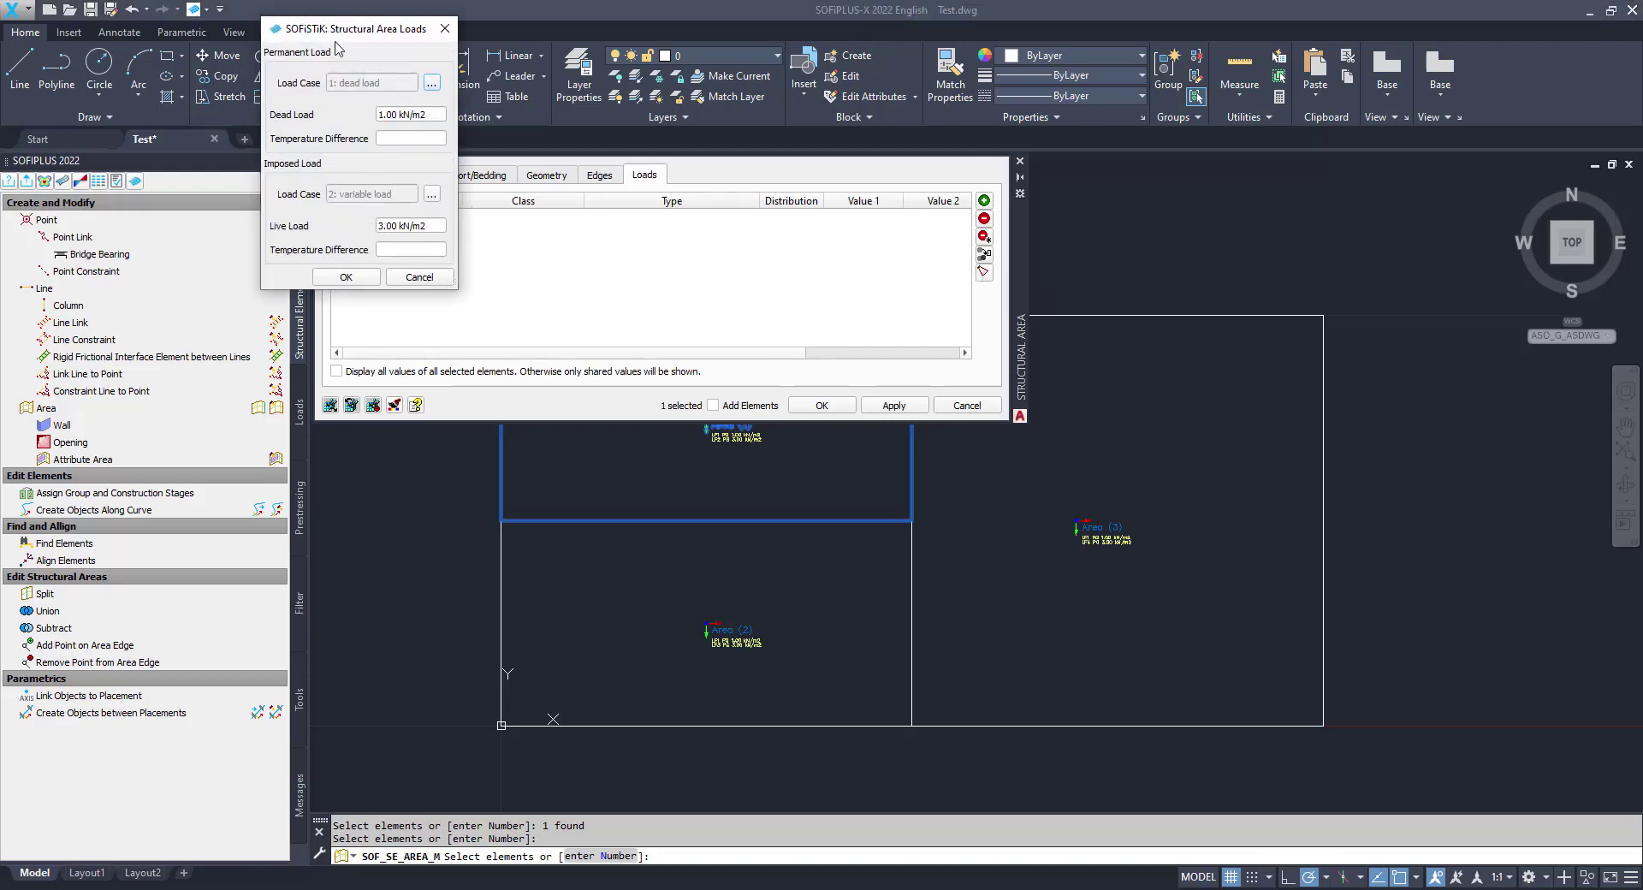
{"action": "left_click_drag", "start_coordinate": [310, 32], "coordinate": [569, 234]}
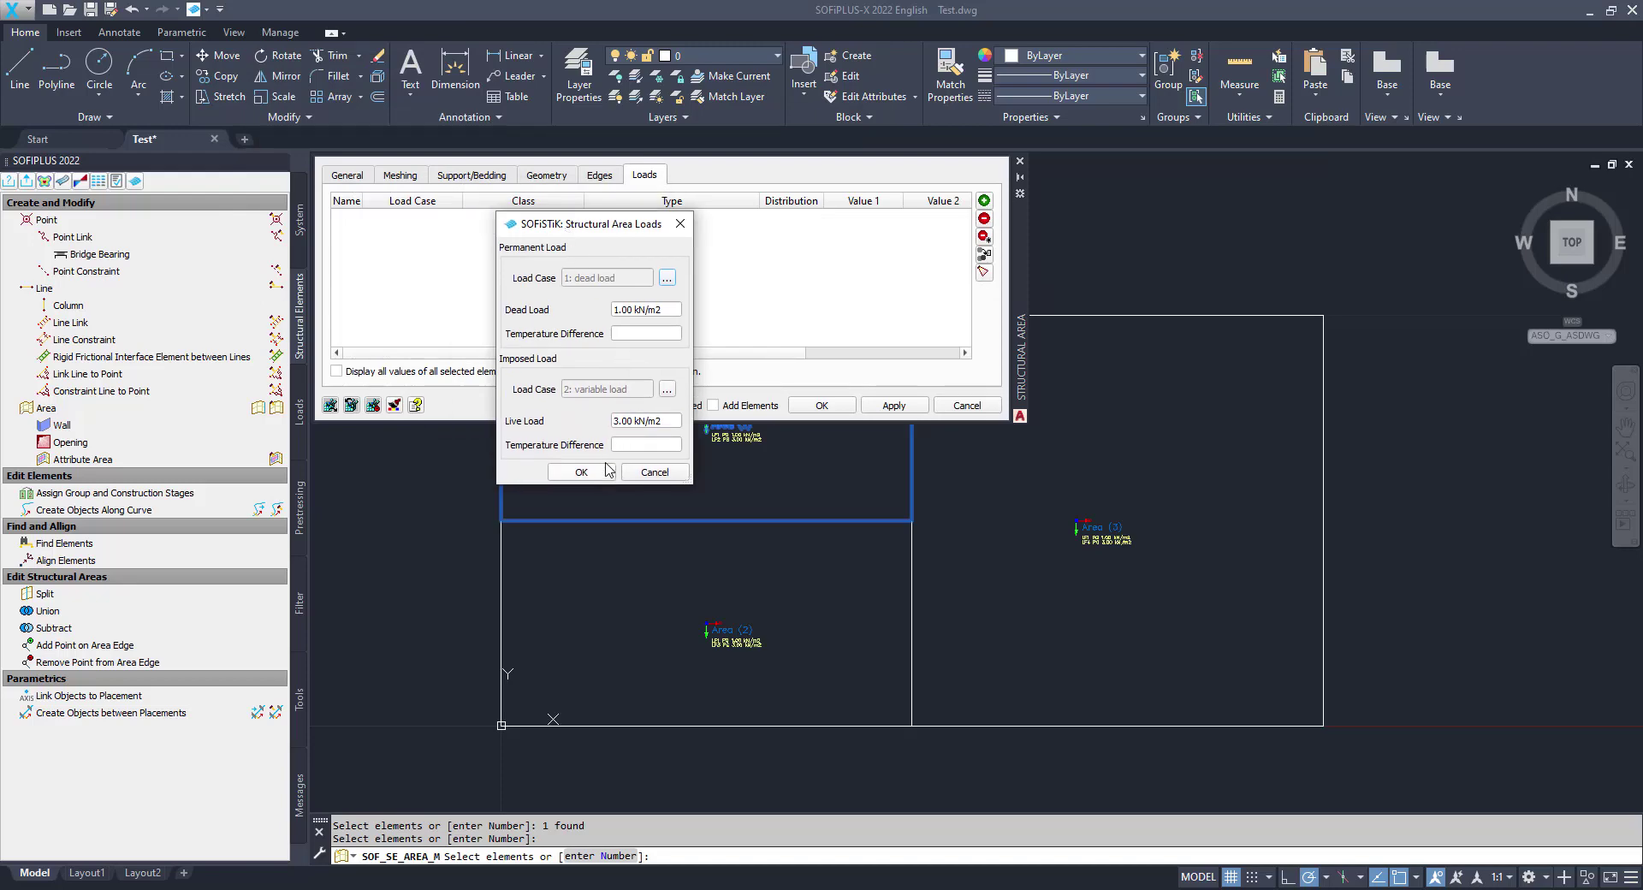
{"action": "left_click_drag", "start_coordinate": [666, 421], "coordinate": [613, 420]}
{"action": "left_click", "coordinate": [577, 472]}
{"action": "left_click", "coordinate": [806, 407]}
{"action": "key", "text": "Escape"}
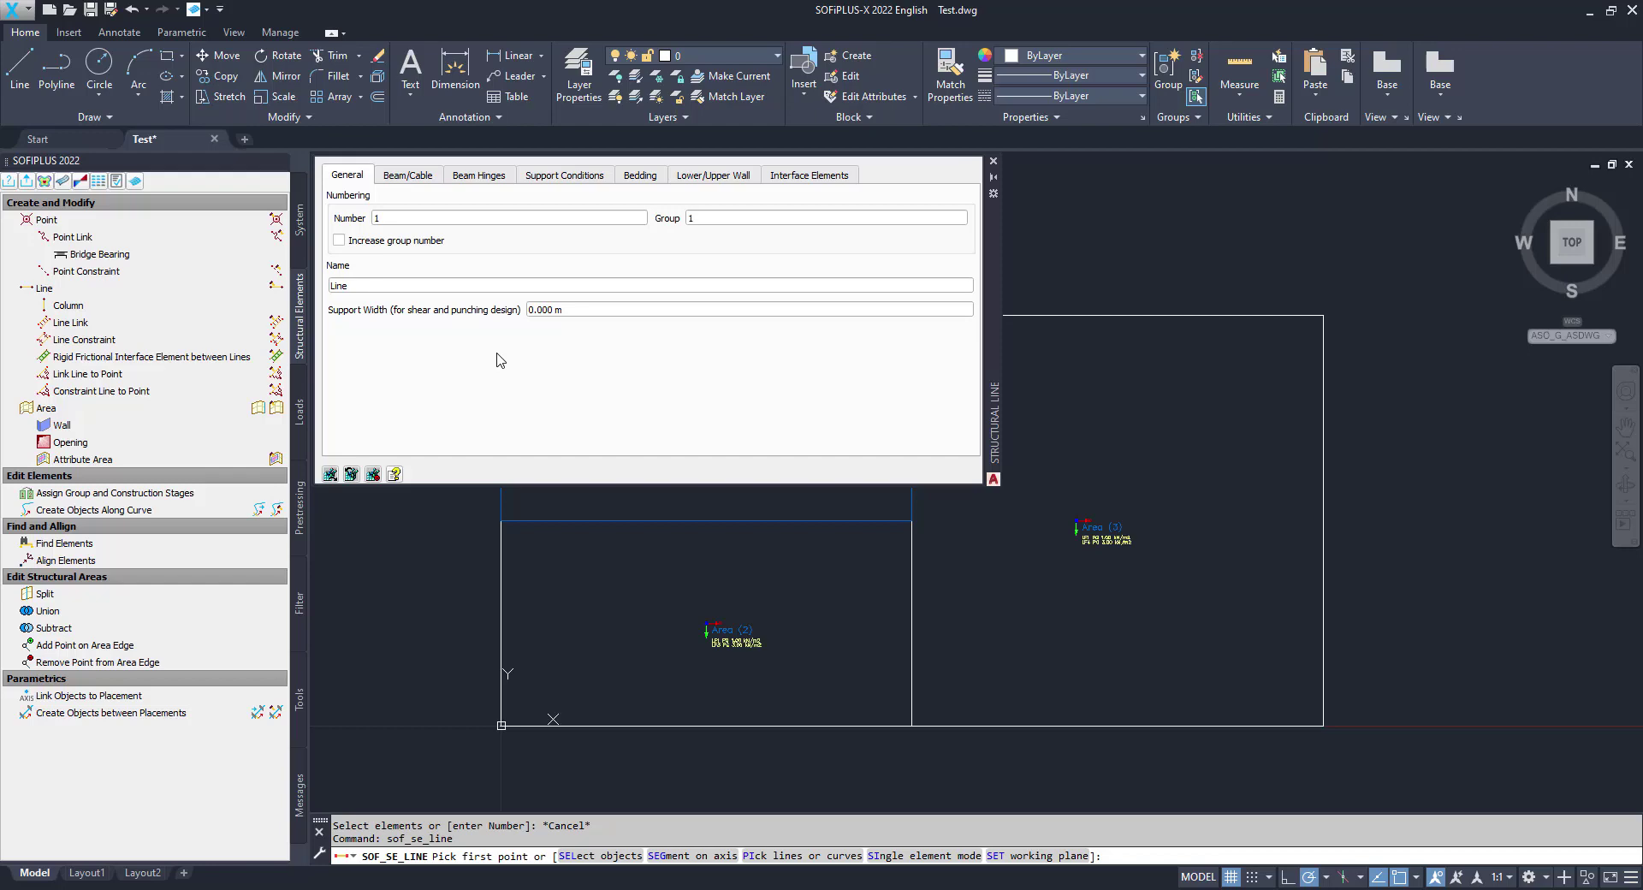
Give the new structural line PZZ vertical support and apply it to the slab's top edge.
{"action": "left_click", "coordinate": [557, 175]}
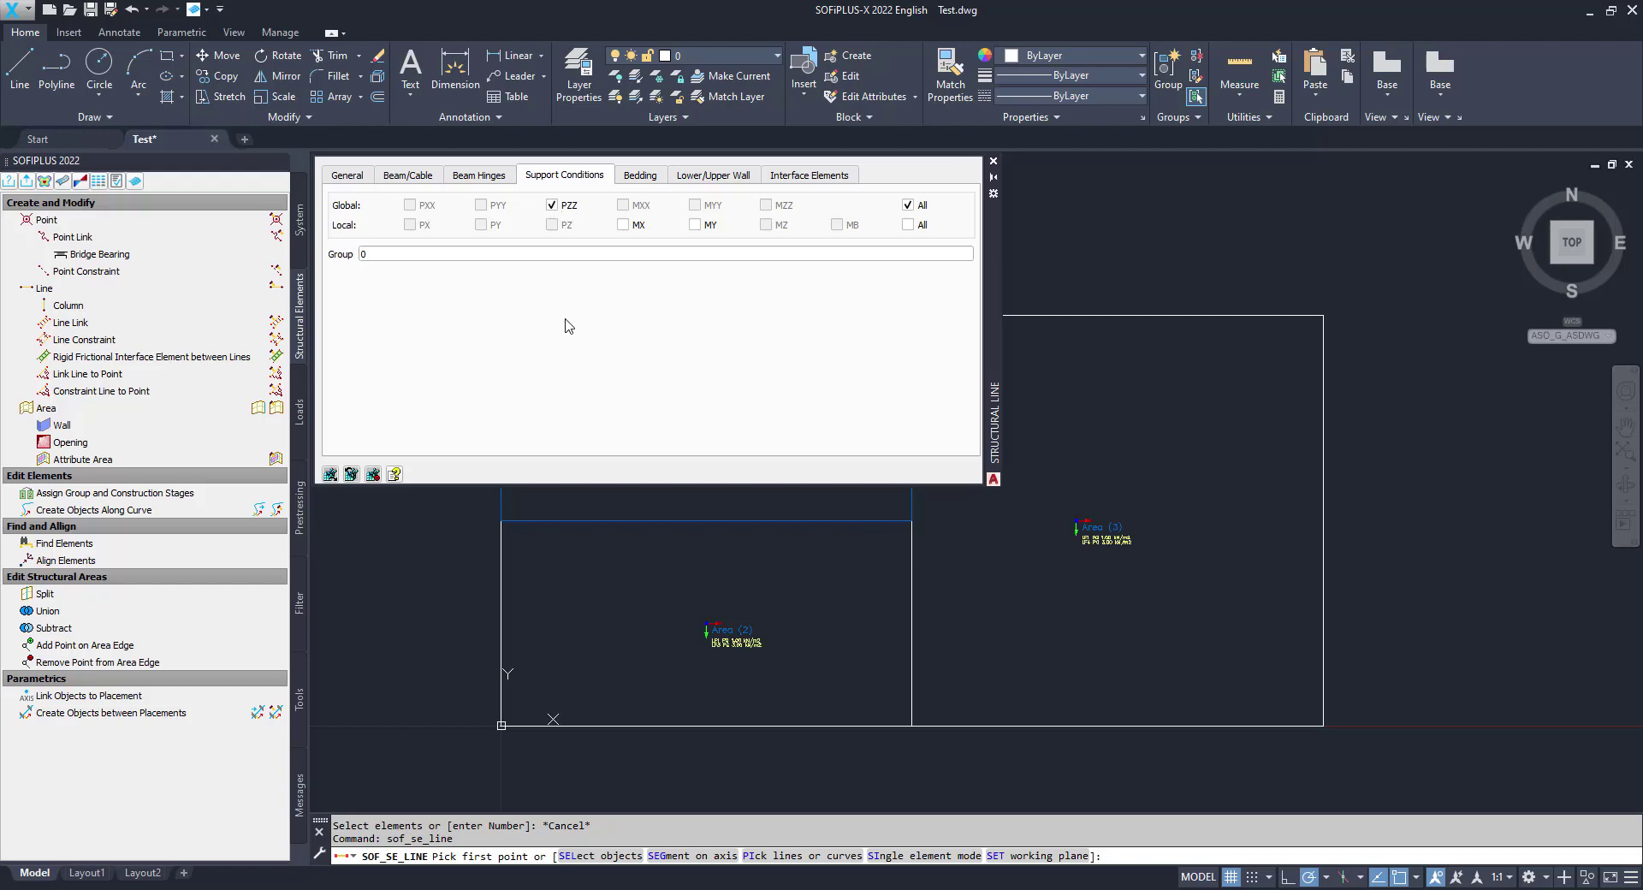
{"action": "right_click", "coordinate": [1078, 411]}
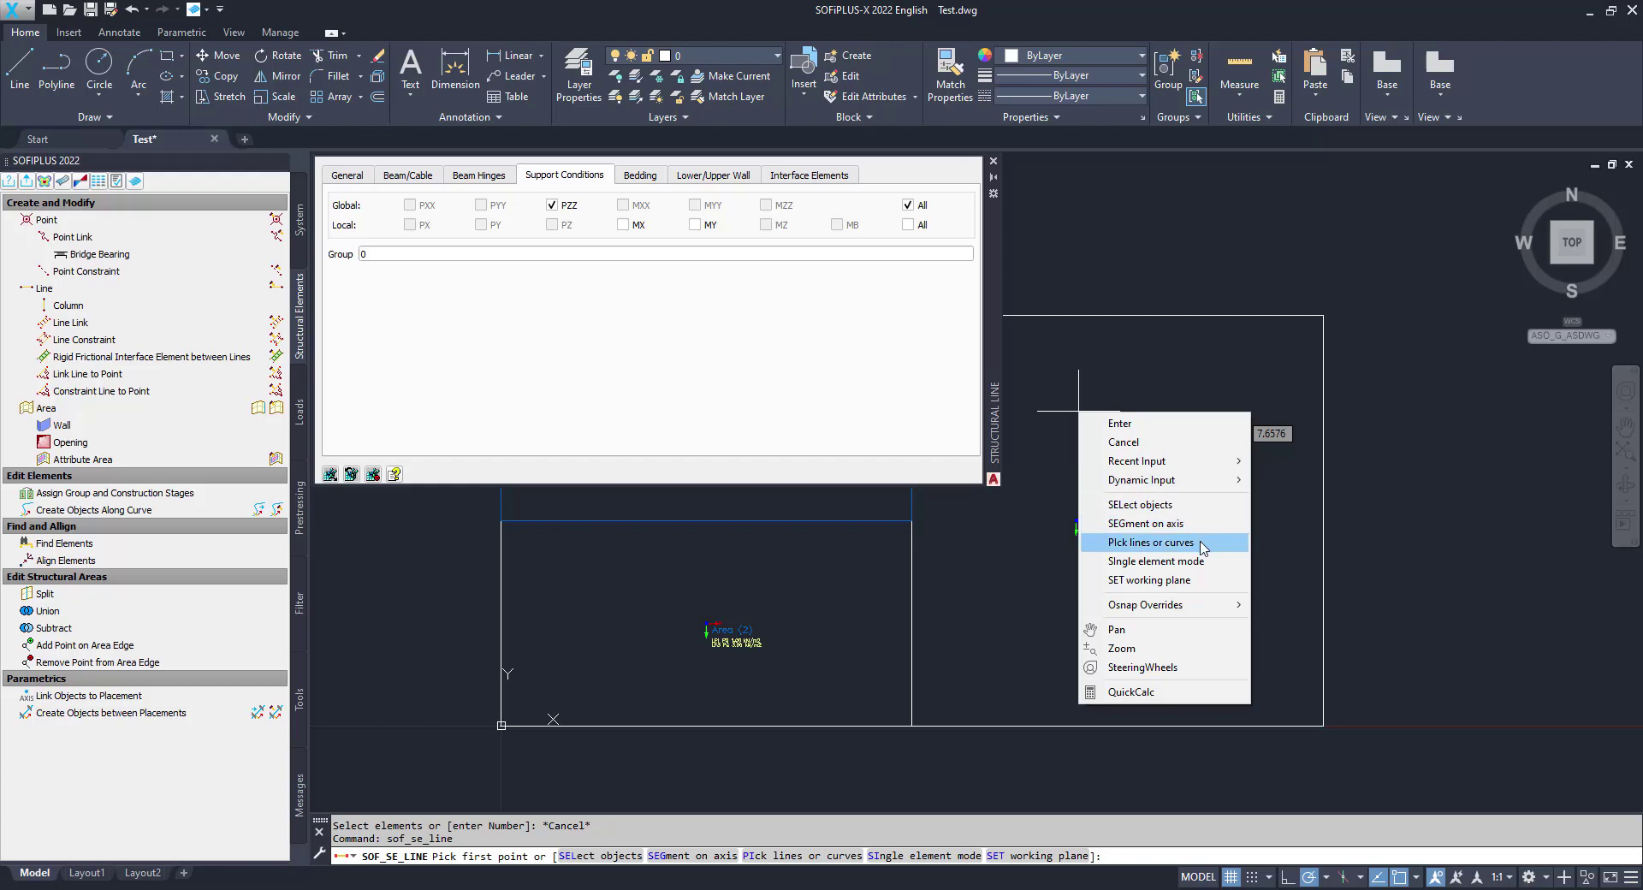
{"action": "left_click", "coordinate": [1201, 542]}
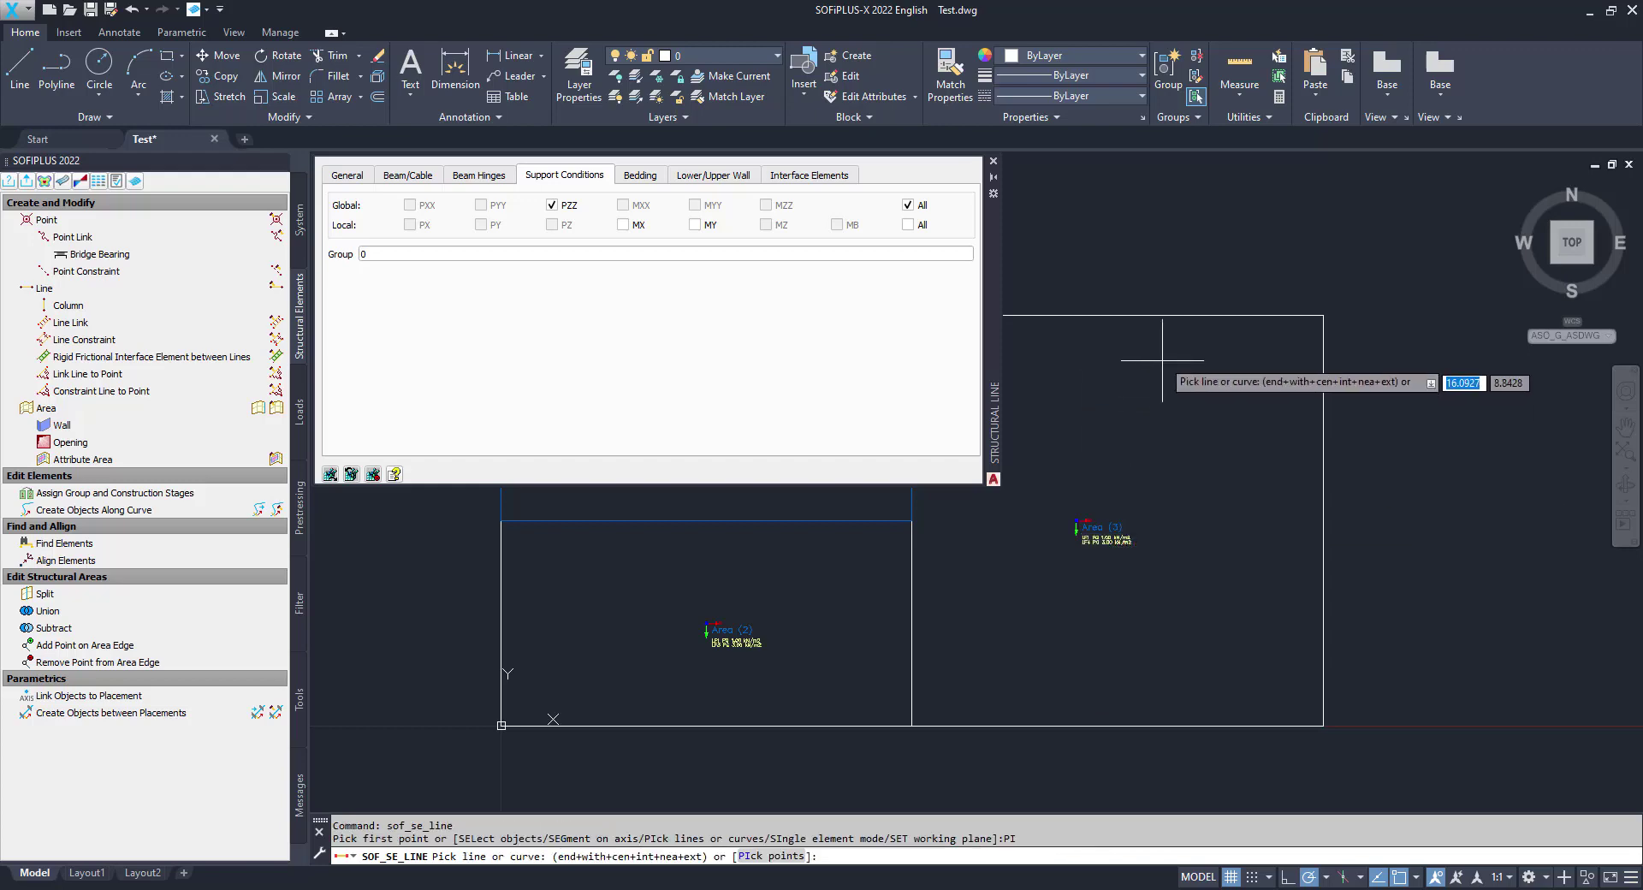
{"action": "left_click", "coordinate": [1170, 316]}
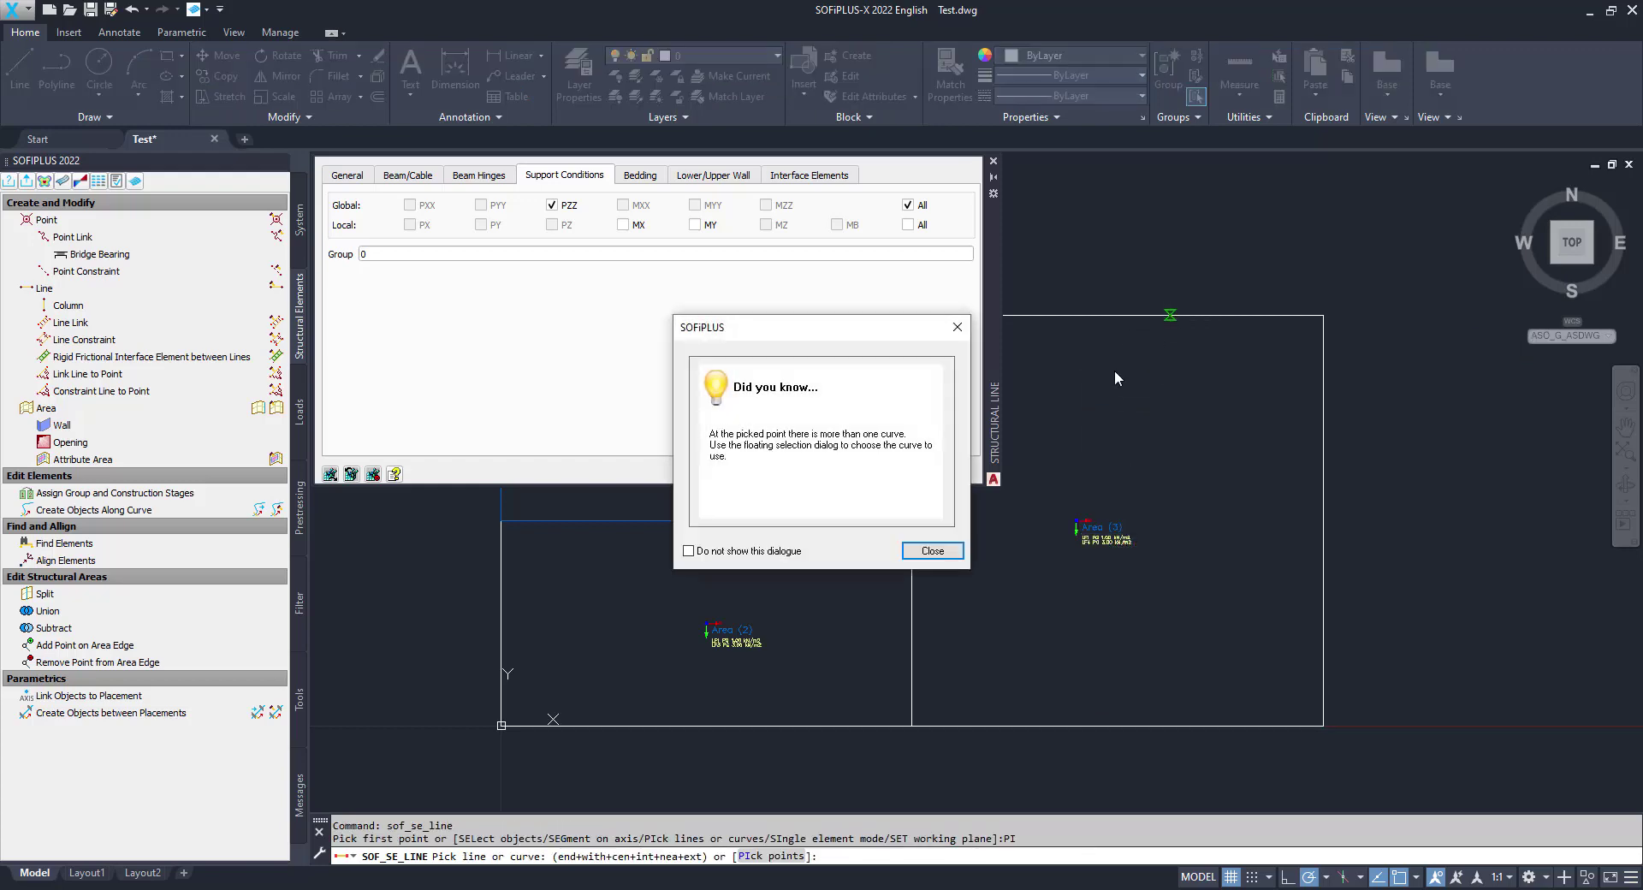
{"action": "left_click", "coordinate": [909, 549]}
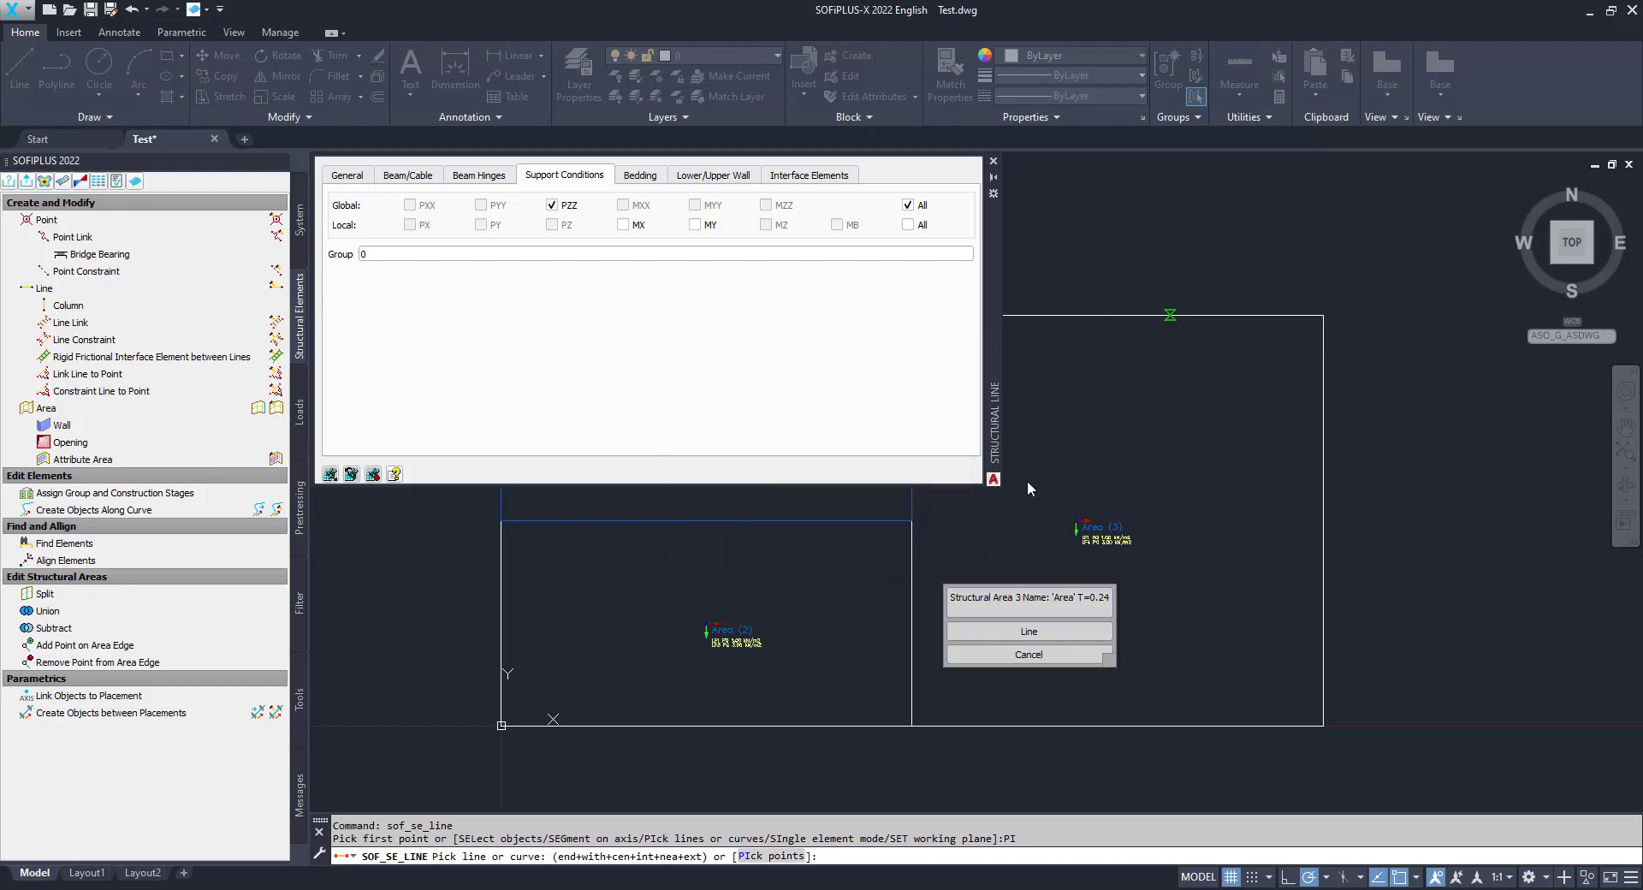
{"action": "left_click", "coordinate": [1054, 633]}
Apply the same PZZ support to the slab's right, bottom and left edges.
{"action": "left_click", "coordinate": [1322, 520]}
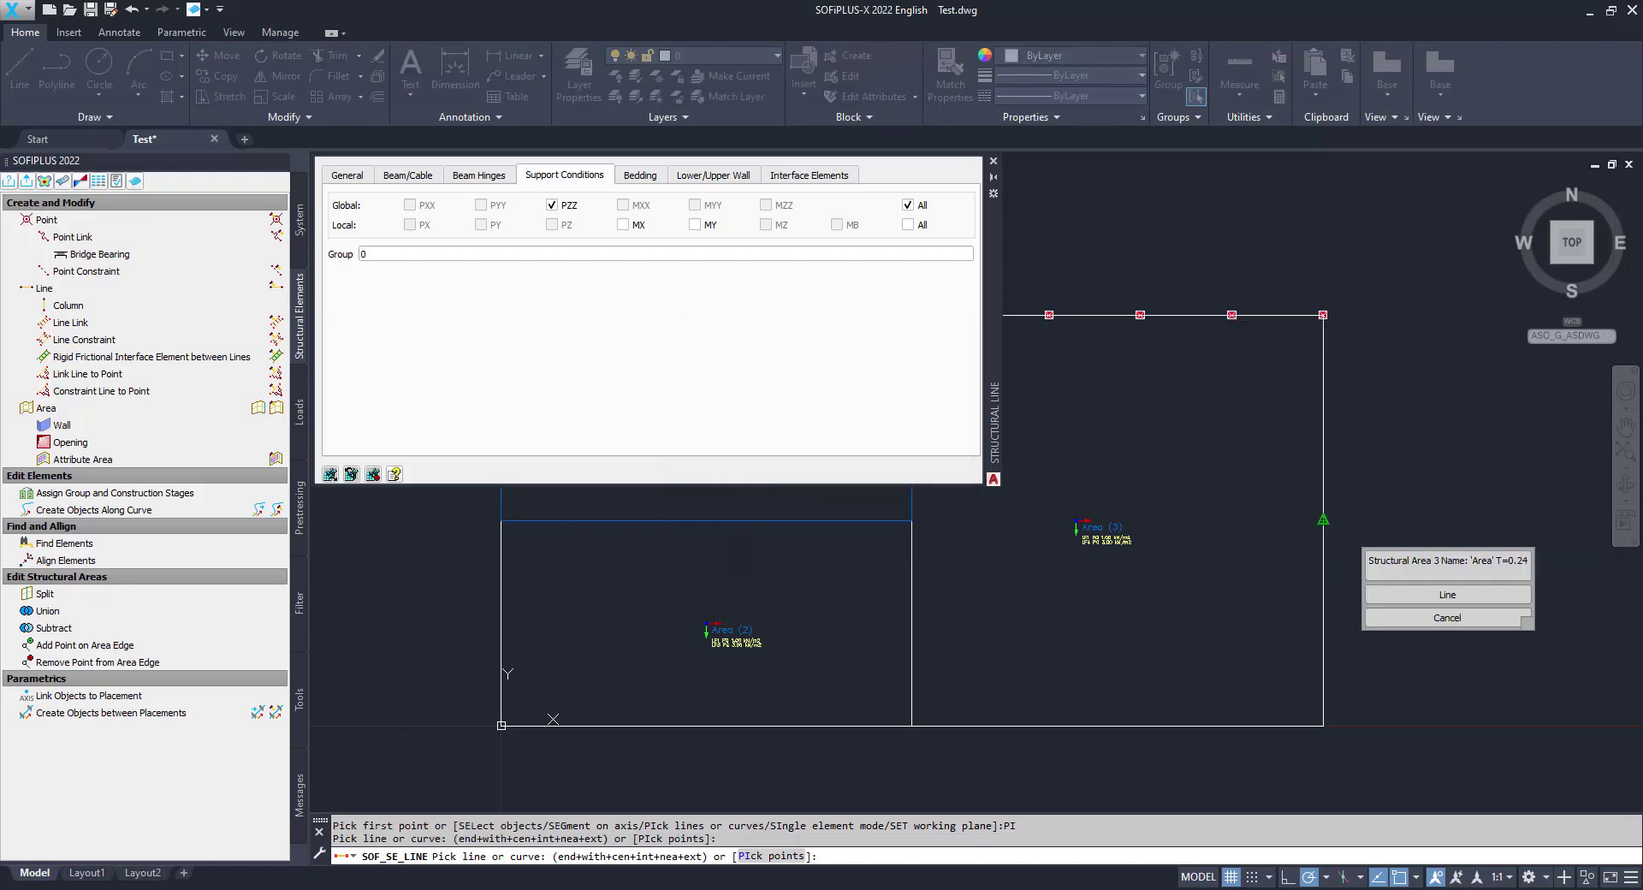
{"action": "left_click", "coordinate": [1416, 604]}
{"action": "left_click", "coordinate": [1254, 725]}
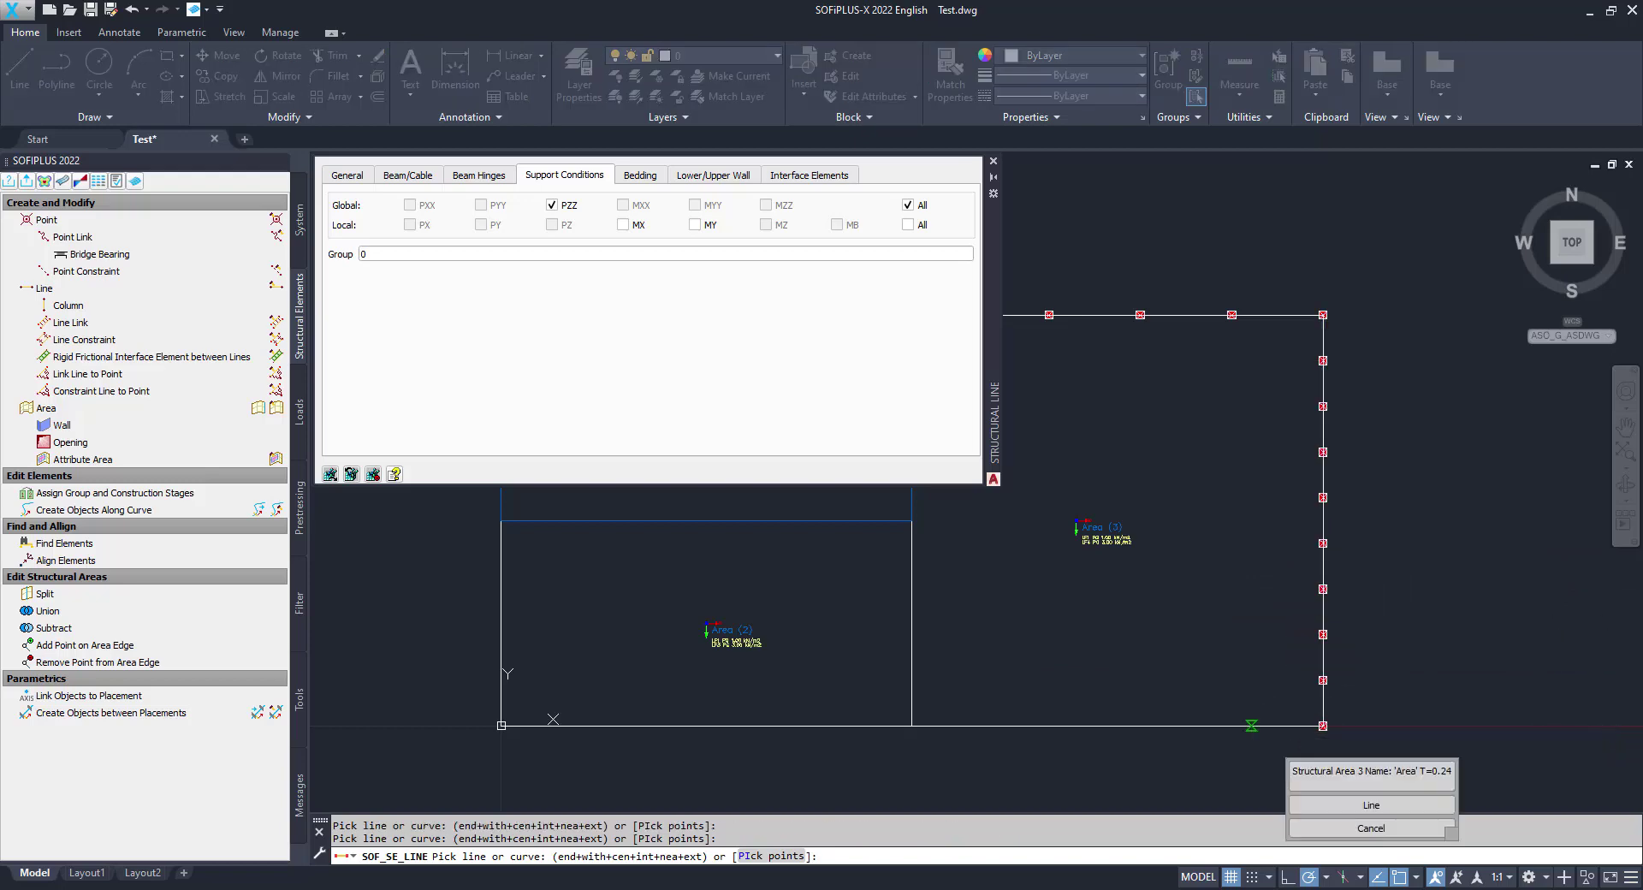
{"action": "left_click", "coordinate": [1370, 806]}
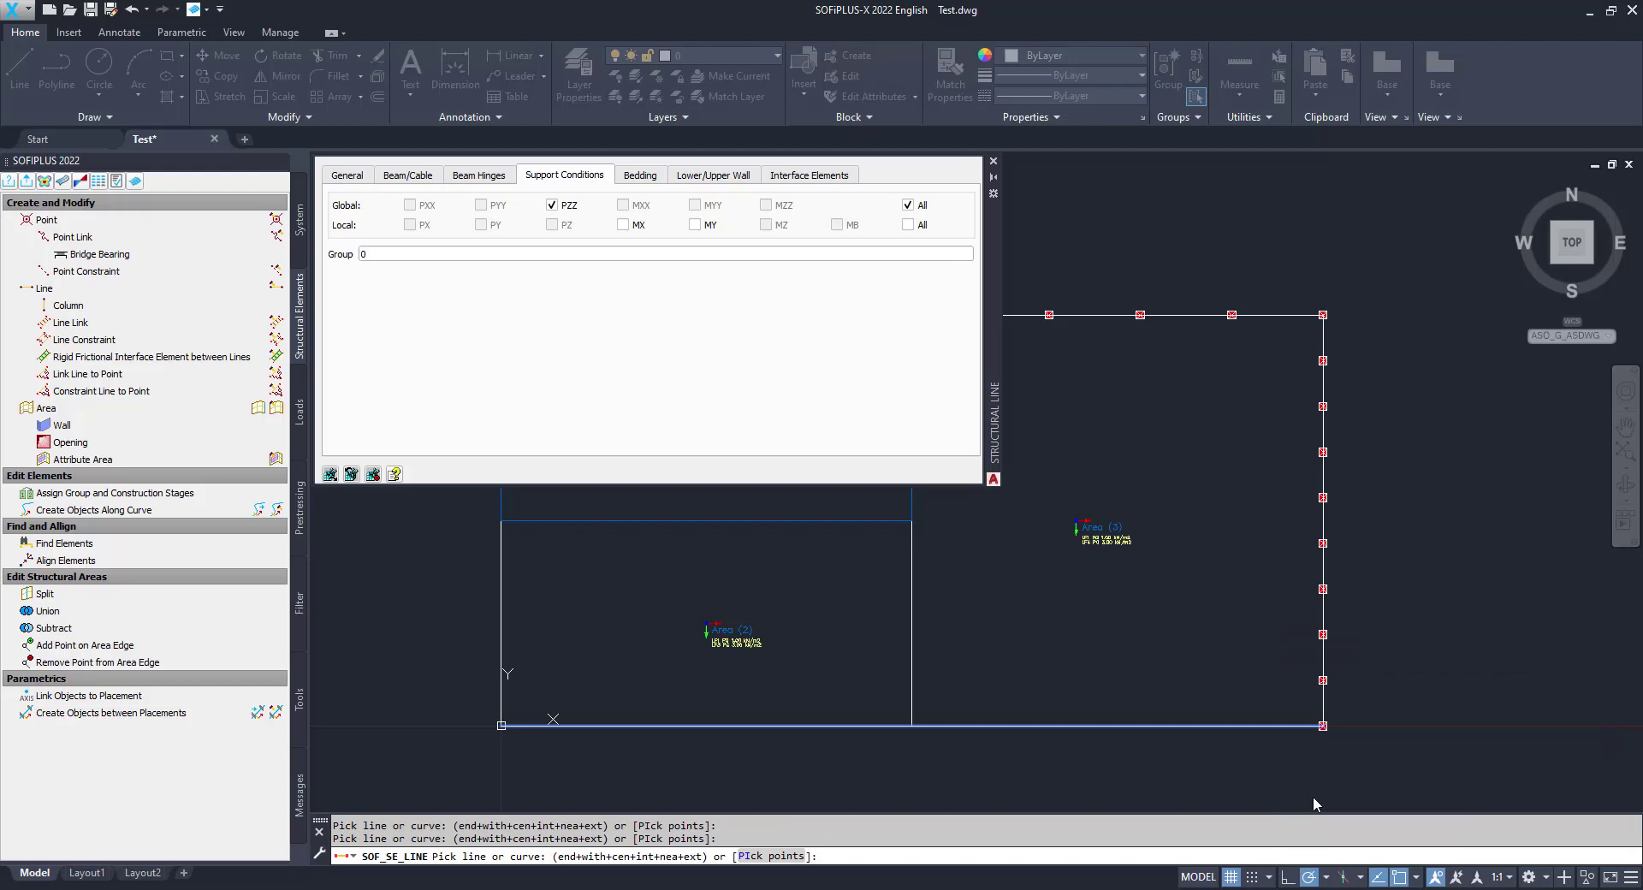
{"action": "scroll", "coordinate": [1280, 641], "scroll_direction": "down", "scroll_amount": 2}
{"action": "scroll", "coordinate": [1280, 641], "scroll_direction": "down", "scroll_amount": 2}
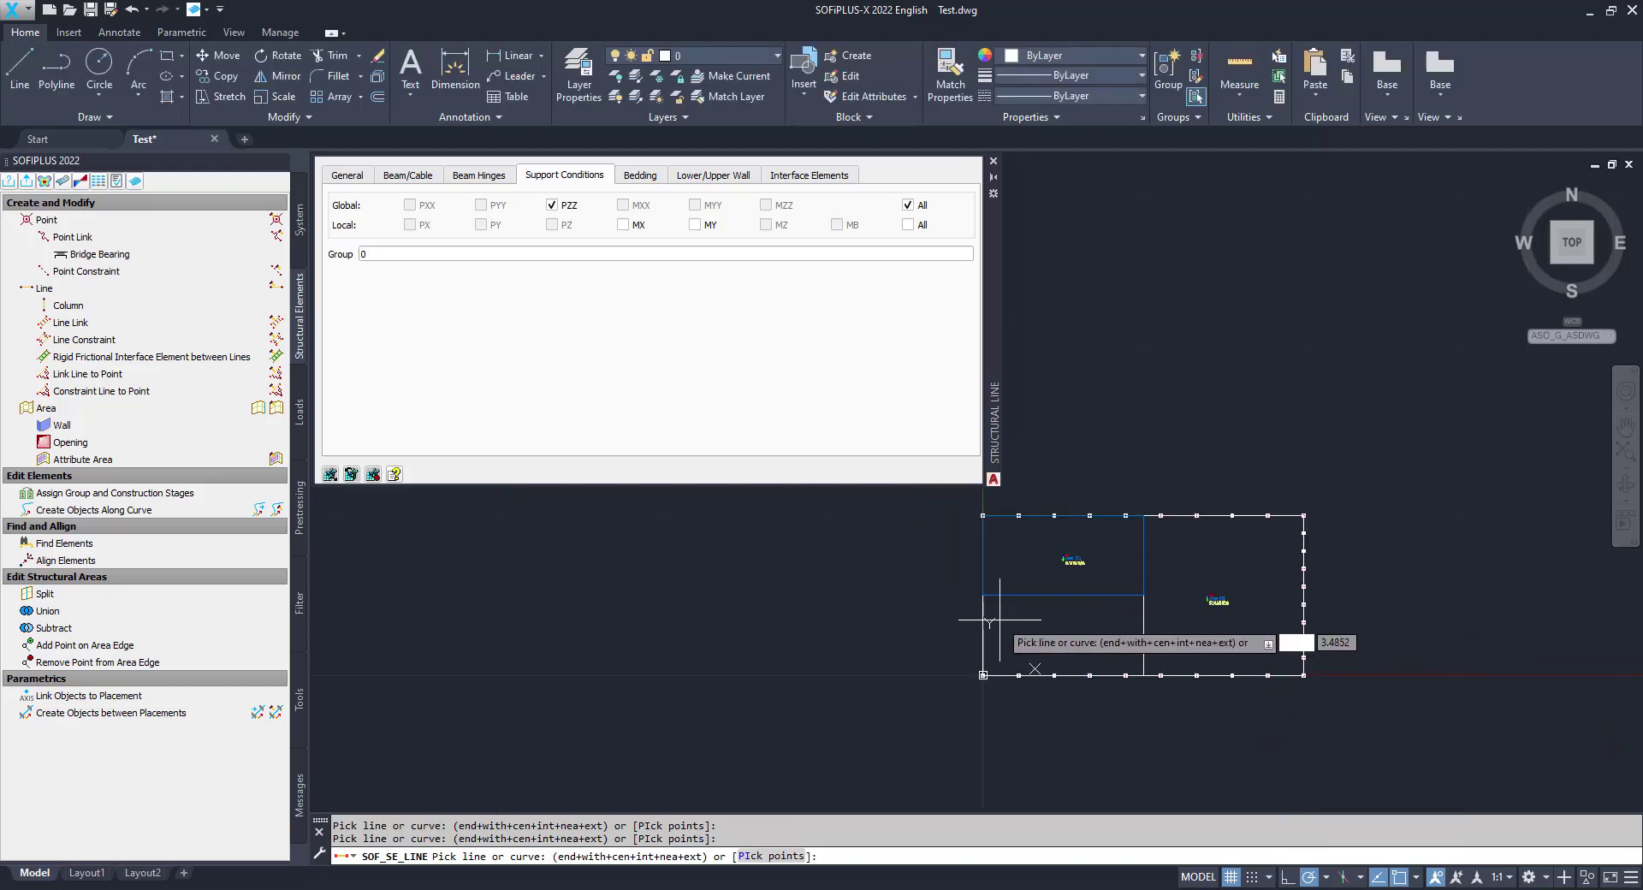
{"action": "left_click", "coordinate": [984, 620]}
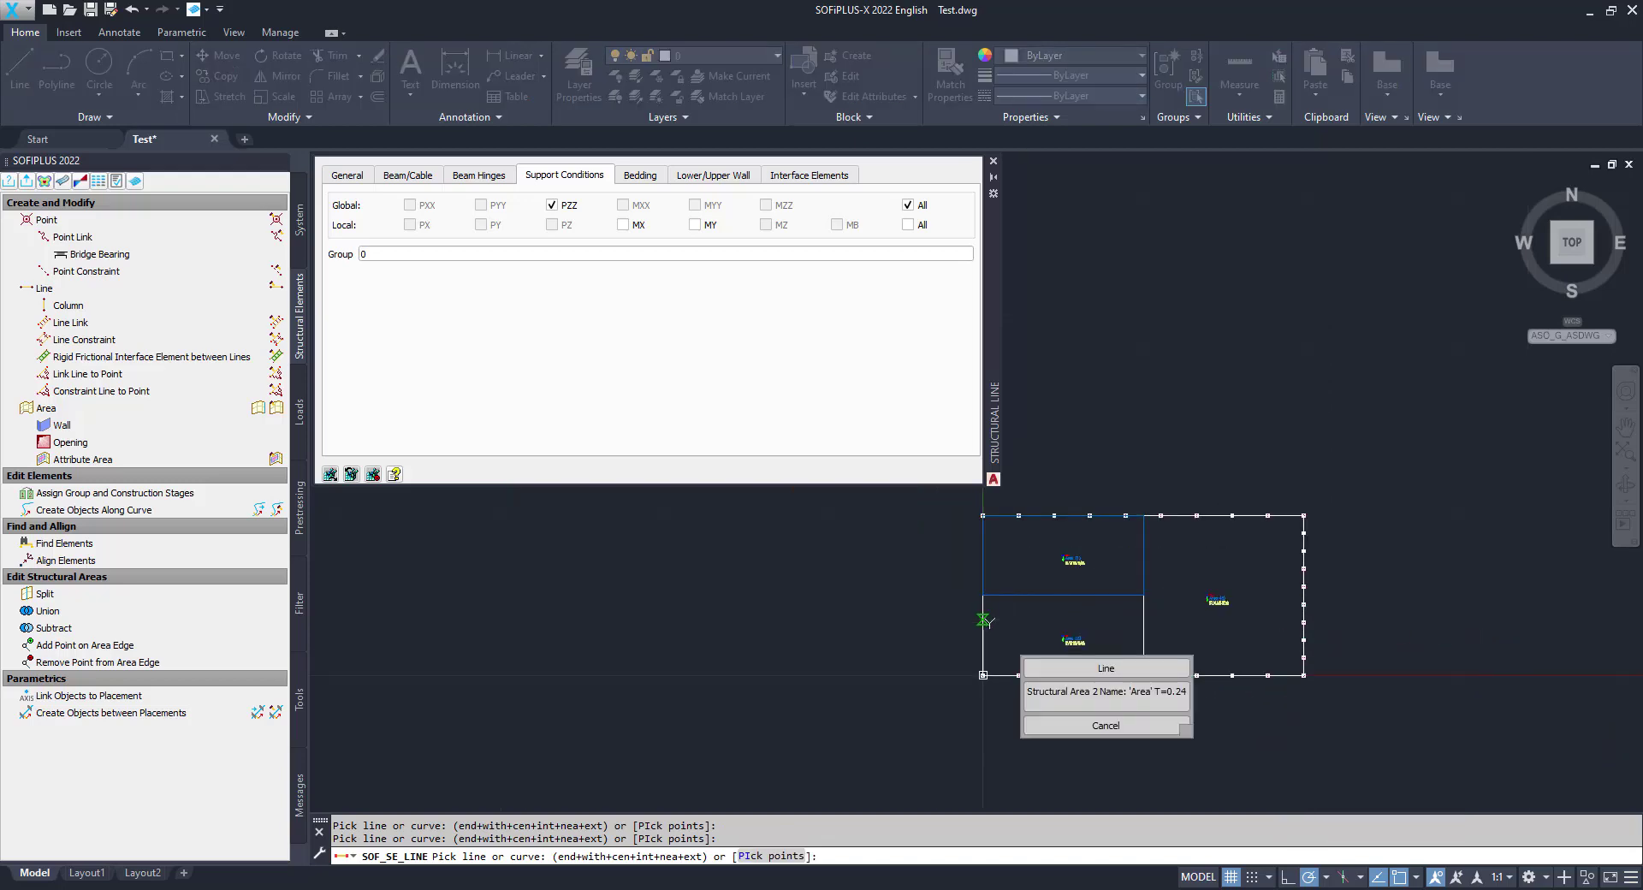
{"action": "left_click", "coordinate": [1082, 674]}
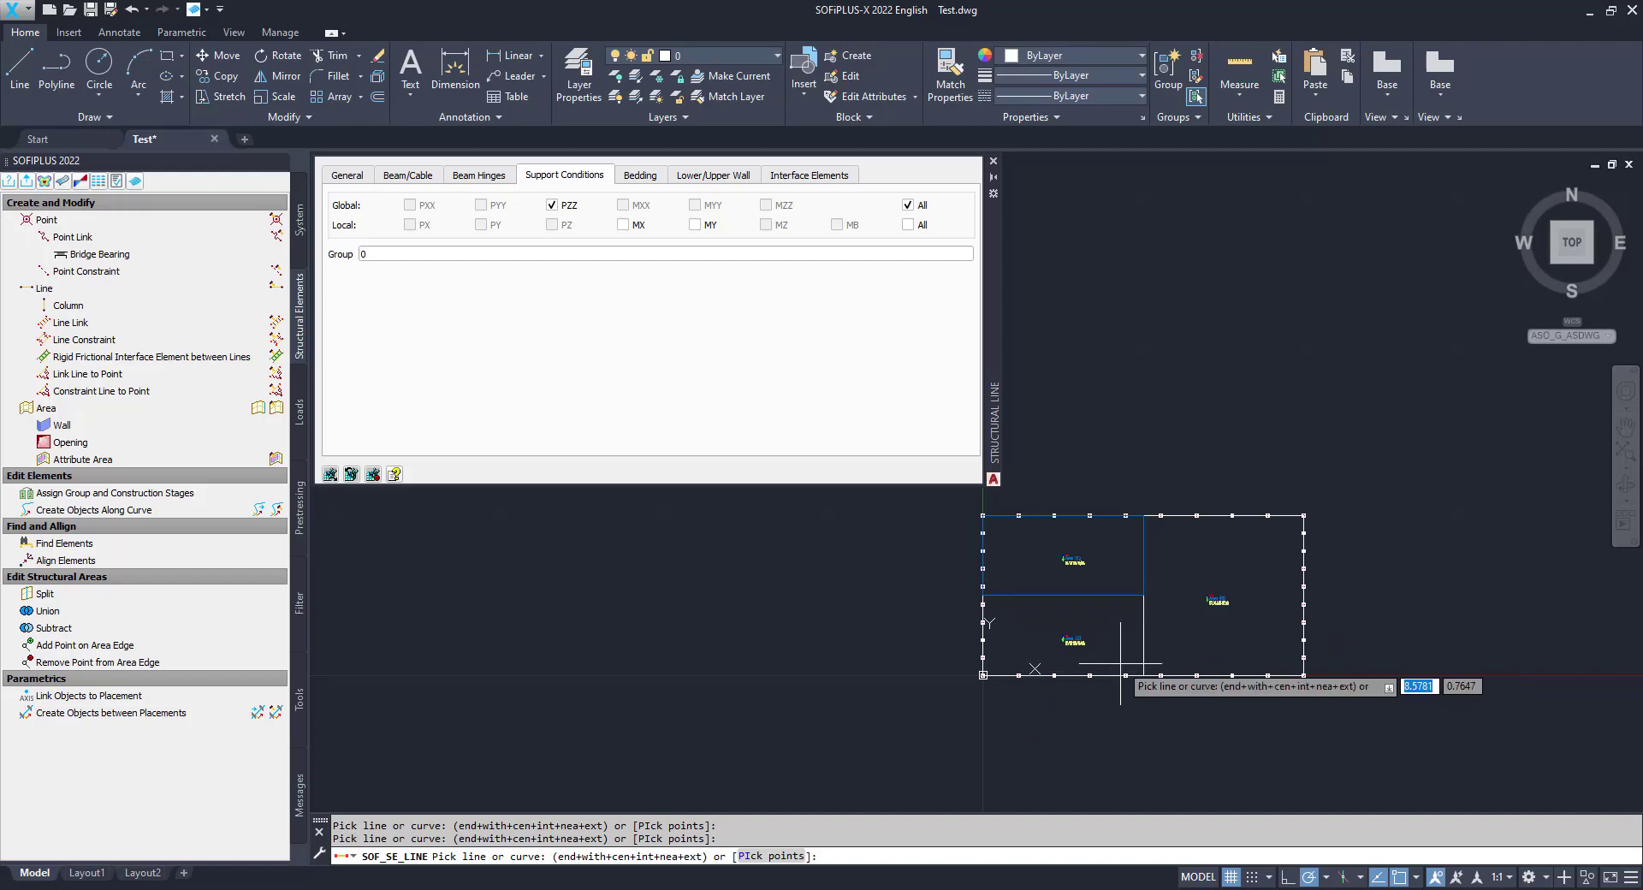
{"action": "key", "text": "Escape"}
{"action": "key", "text": "Escape"}
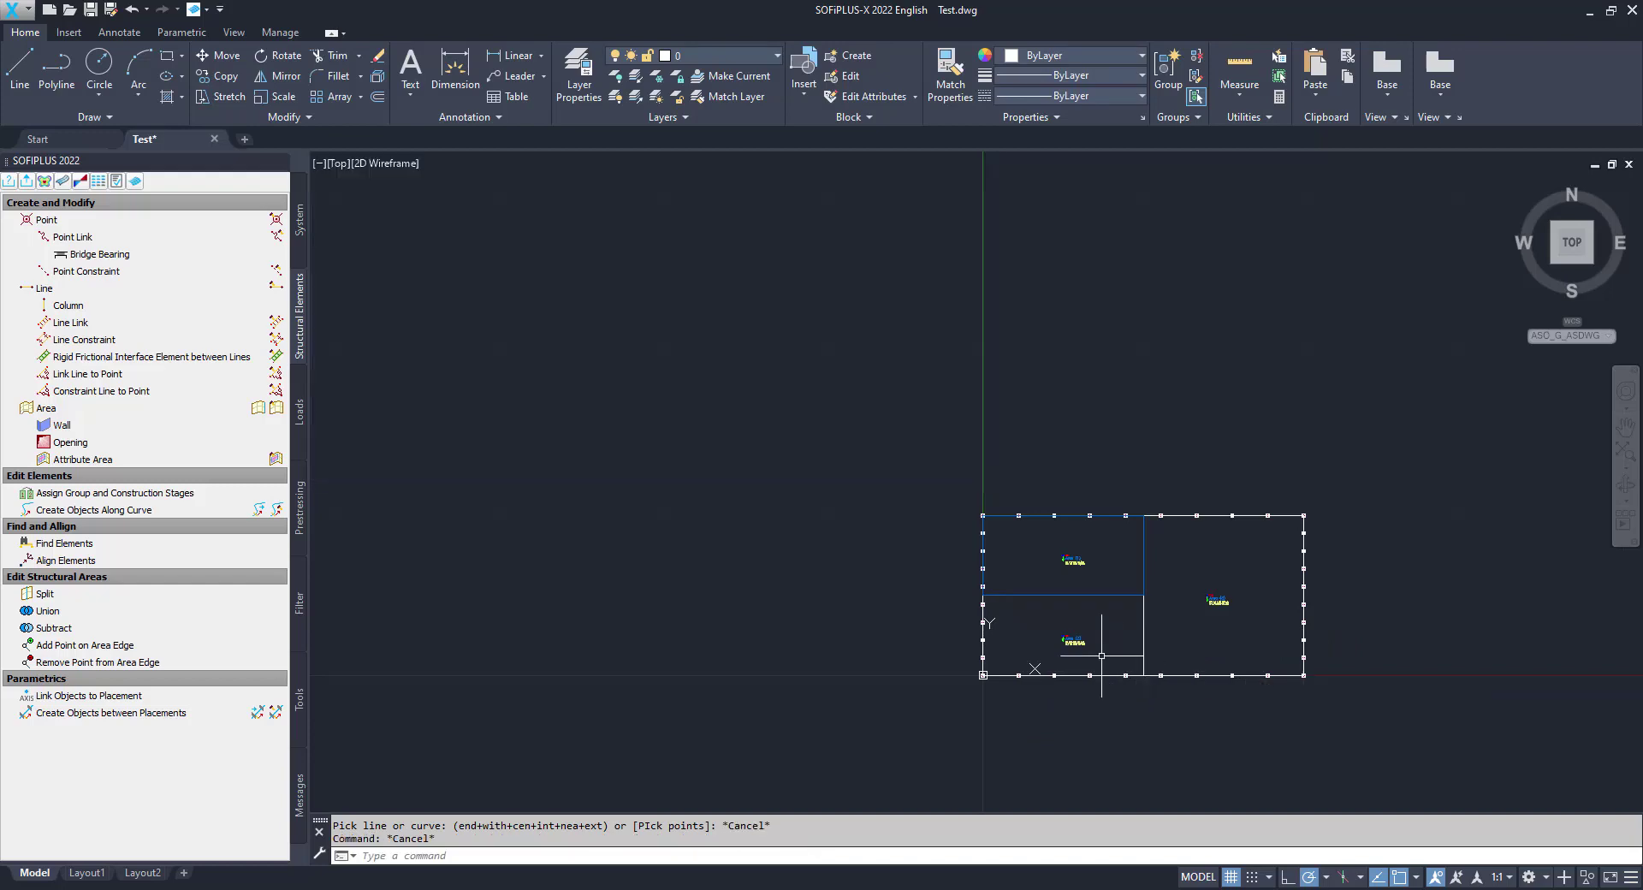
Define a new structural line as a centric beam with the 1000/600/300/240 mm T-section.
{"action": "left_click", "coordinate": [53, 289]}
{"action": "left_click", "coordinate": [357, 181]}
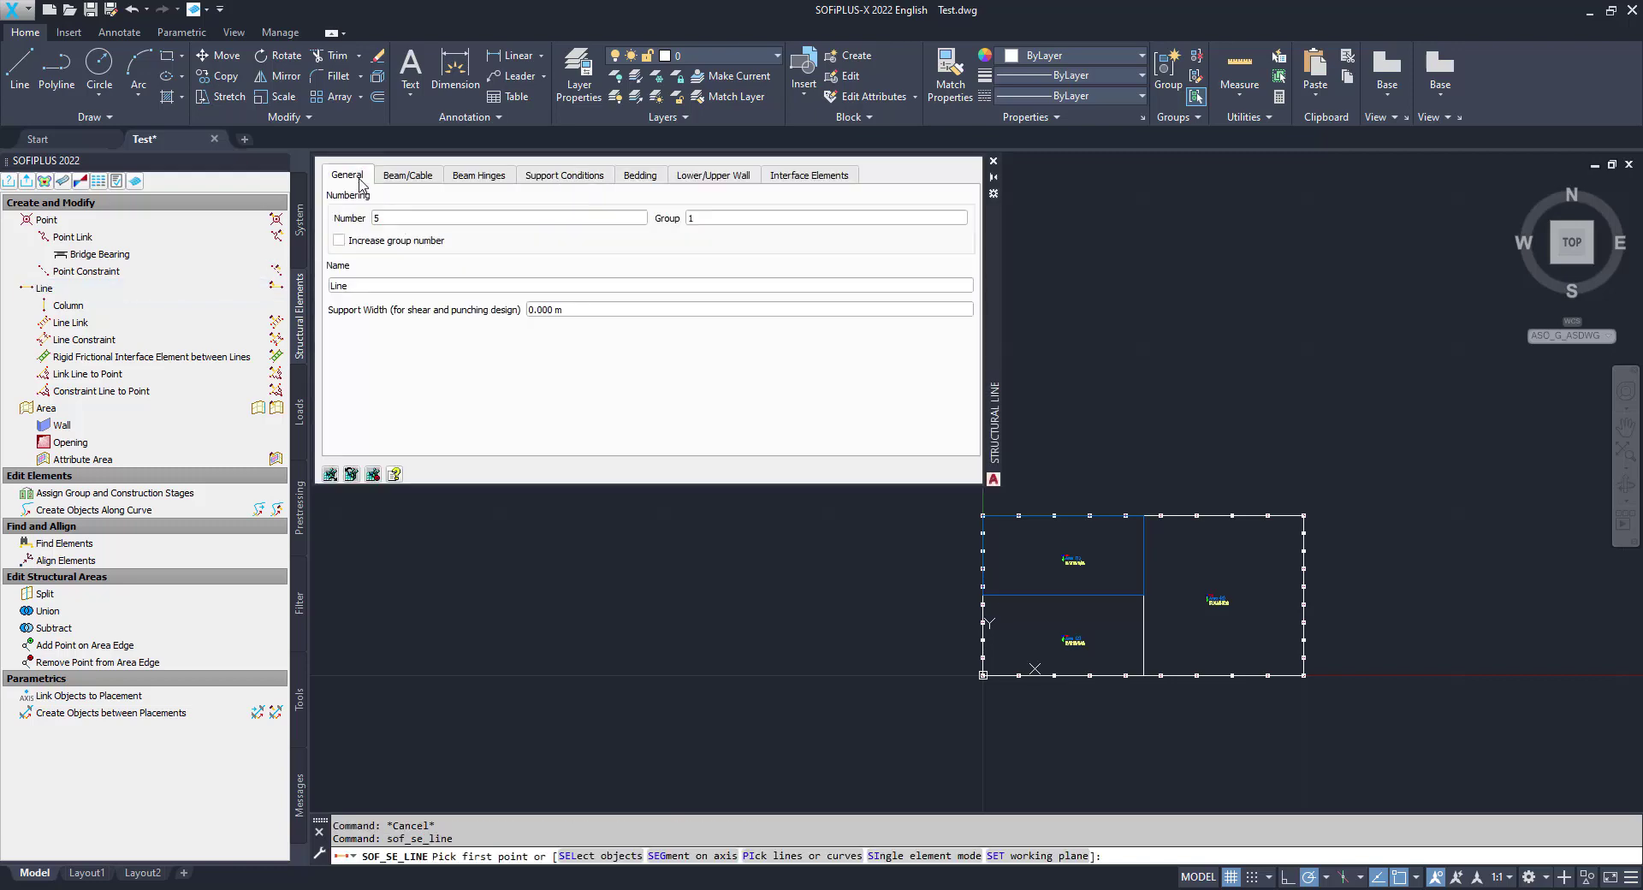
{"action": "left_click", "coordinate": [397, 177]}
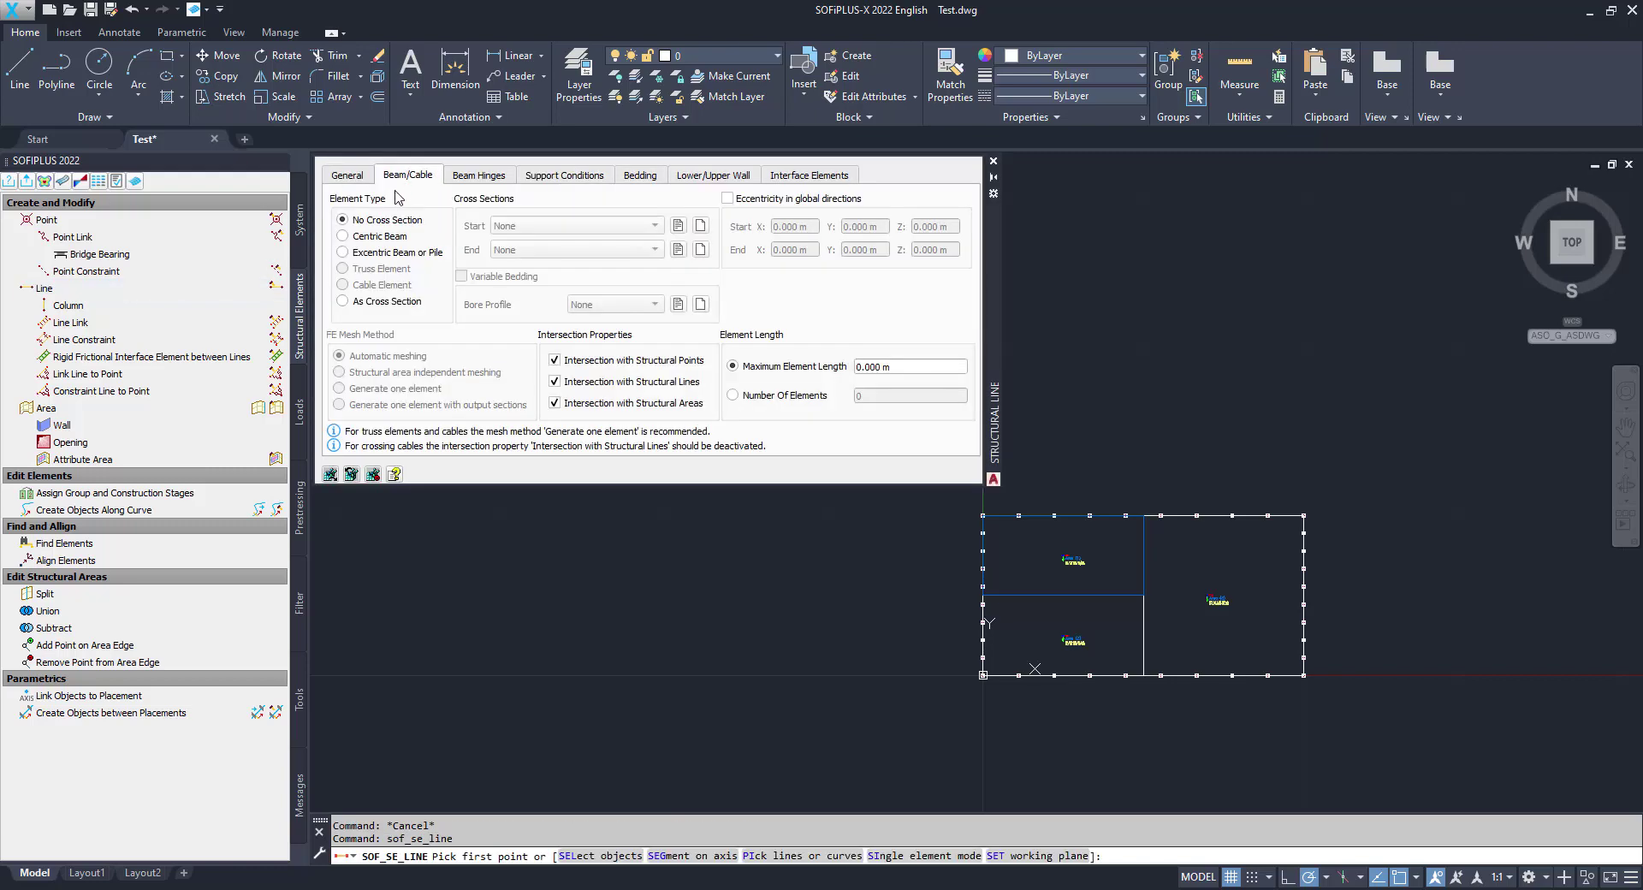
{"action": "left_click", "coordinate": [399, 237]}
{"action": "left_click", "coordinate": [600, 229]}
{"action": "left_click", "coordinate": [601, 229]}
{"action": "left_click", "coordinate": [593, 250]}
{"action": "left_click", "coordinate": [594, 251]}
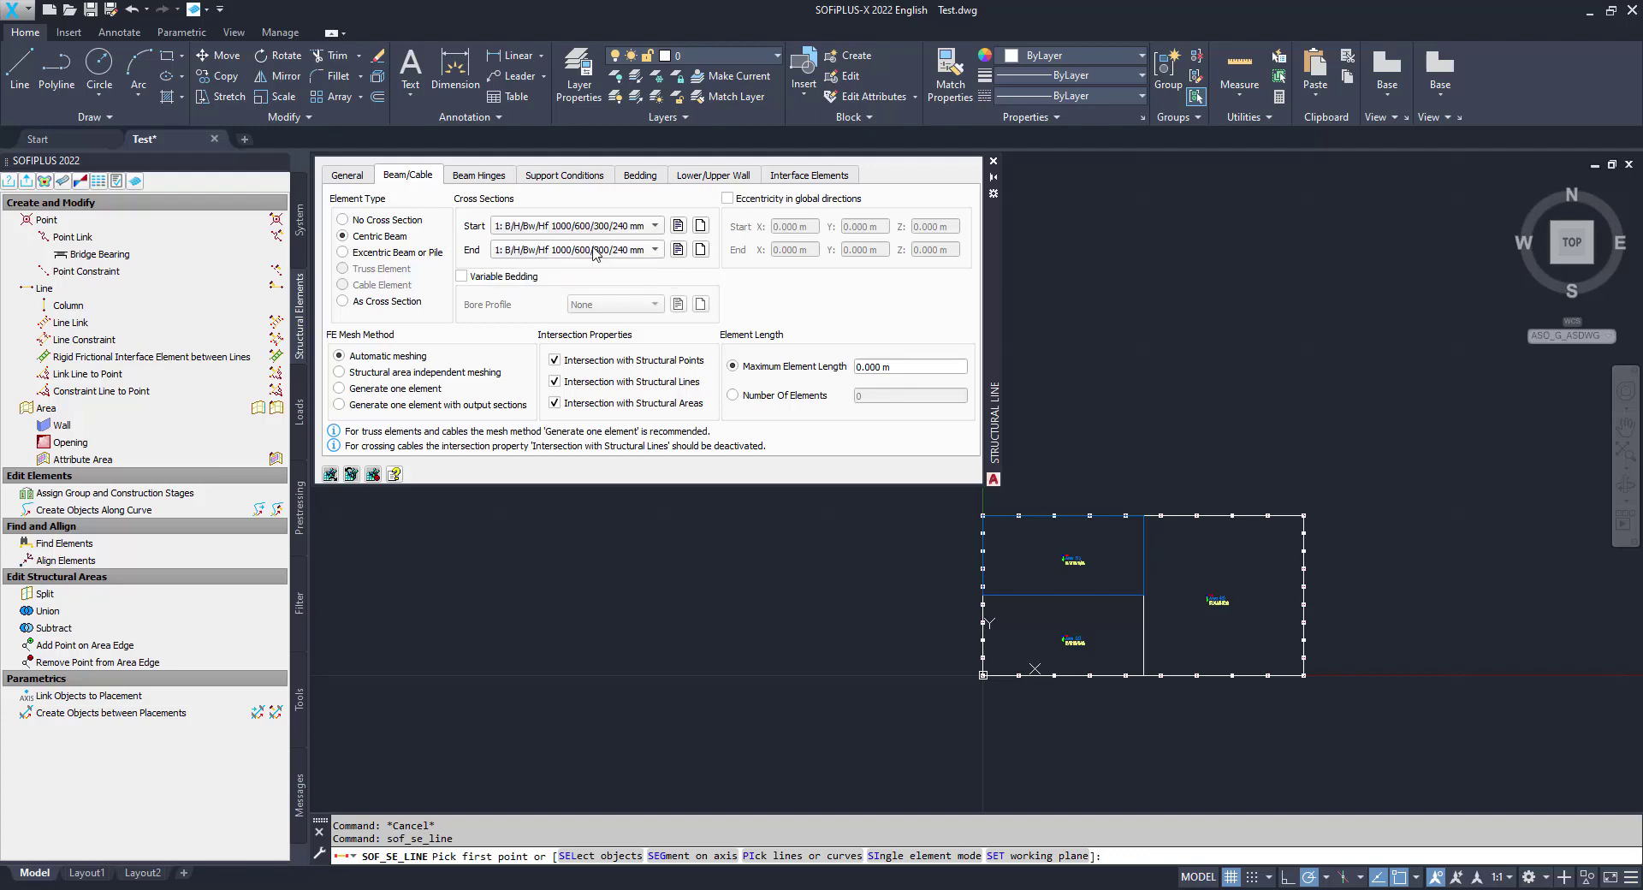
Assign the beam to the internal edge between the two left areas, then return to plan view.
{"action": "right_click", "coordinate": [788, 524]}
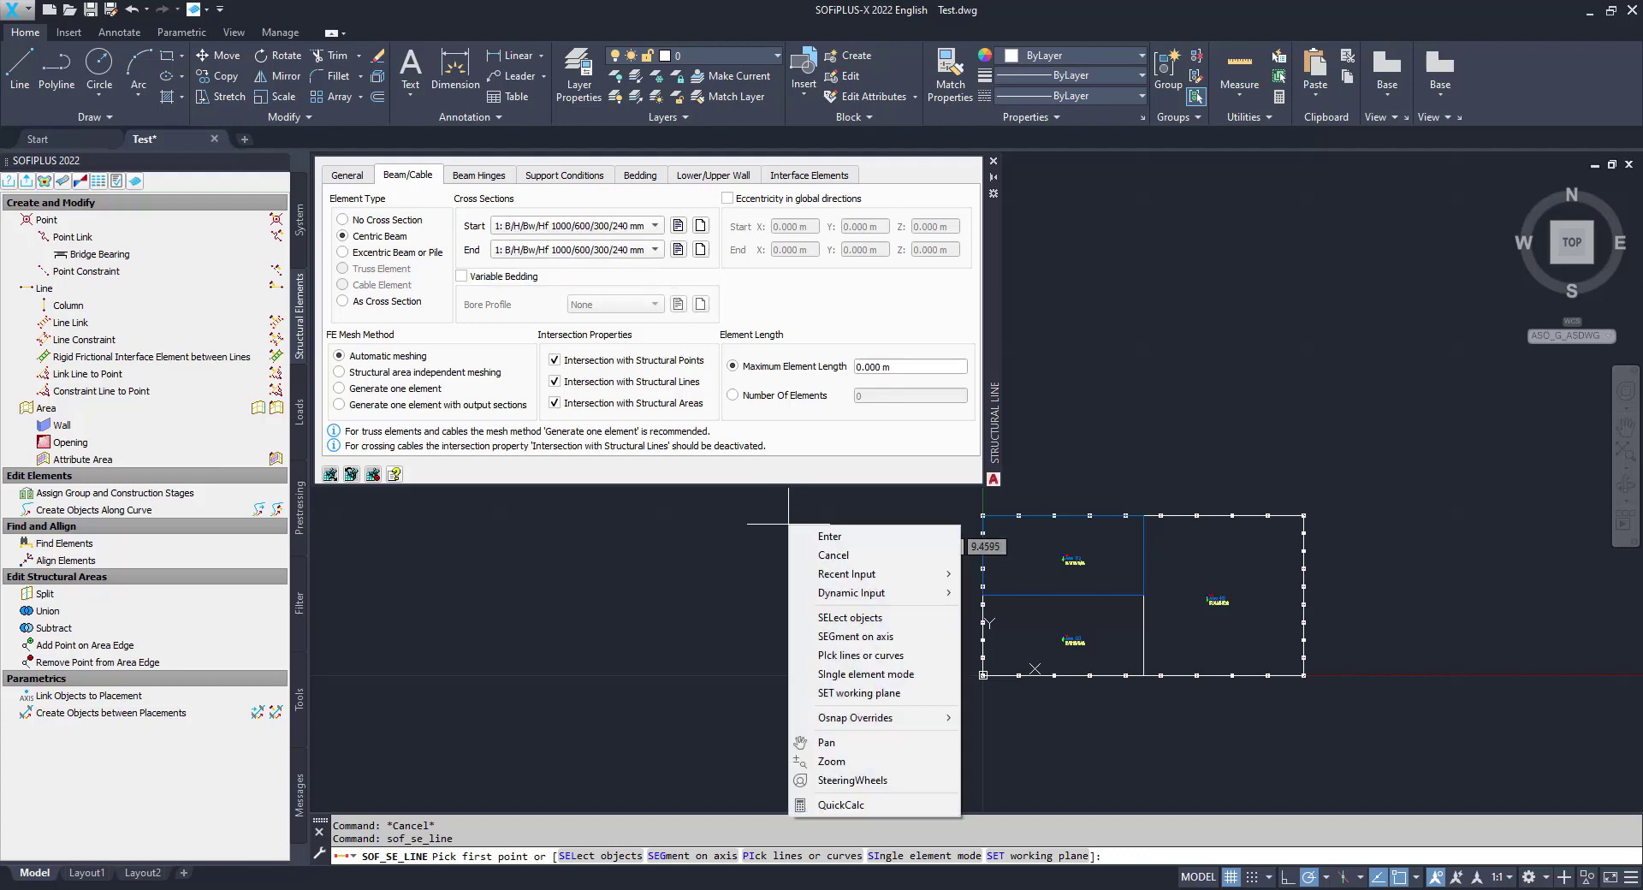
{"action": "left_click", "coordinate": [934, 655]}
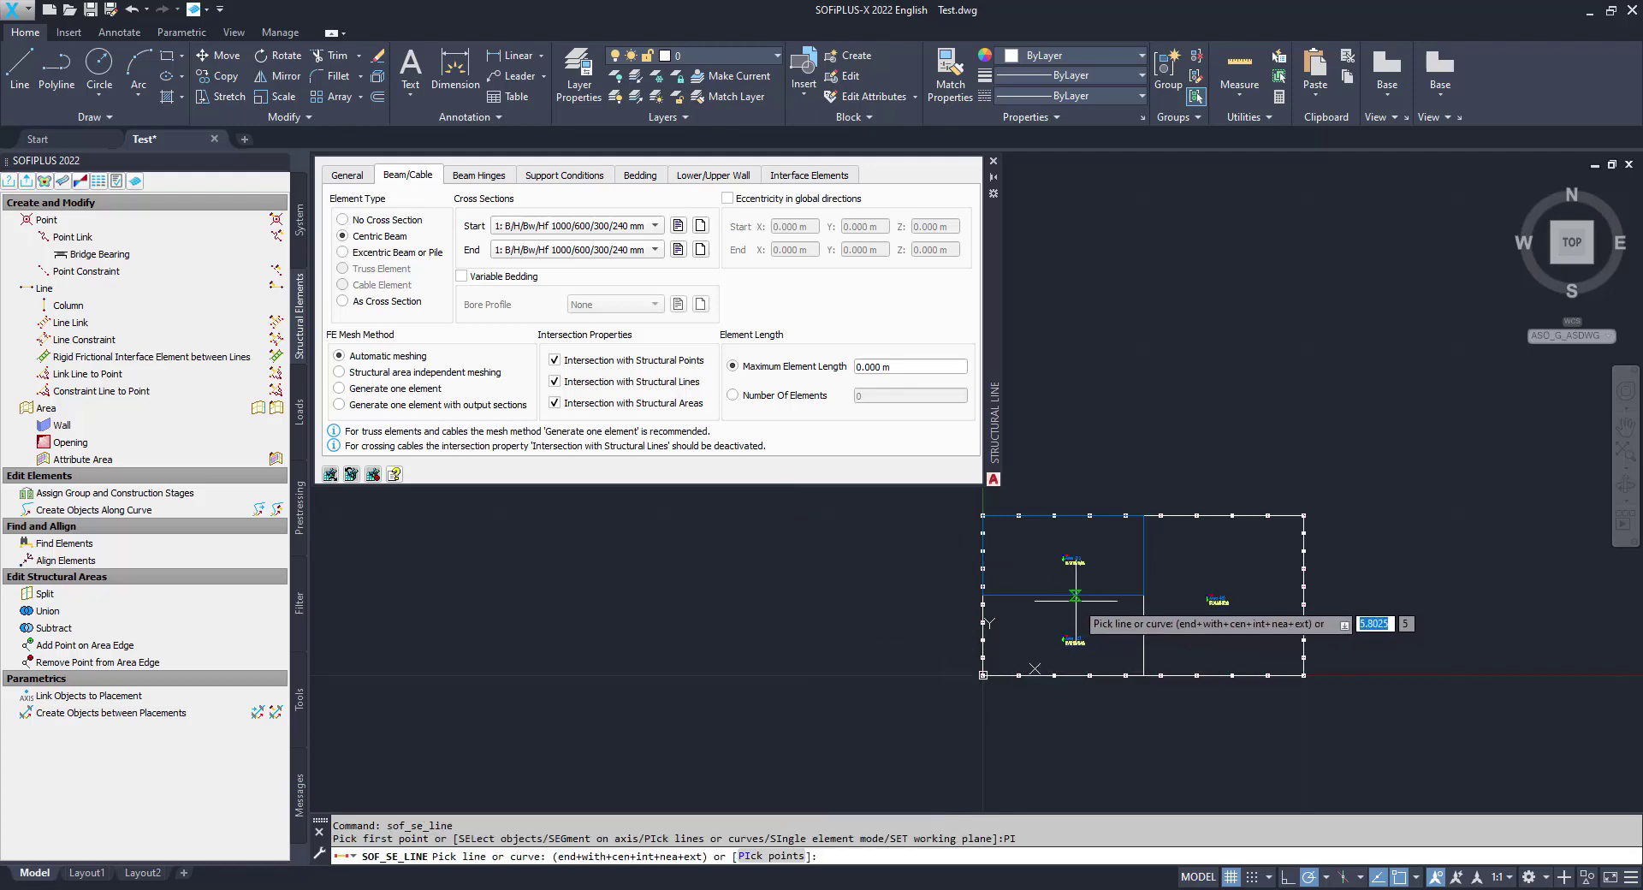
{"action": "left_click", "coordinate": [1150, 639]}
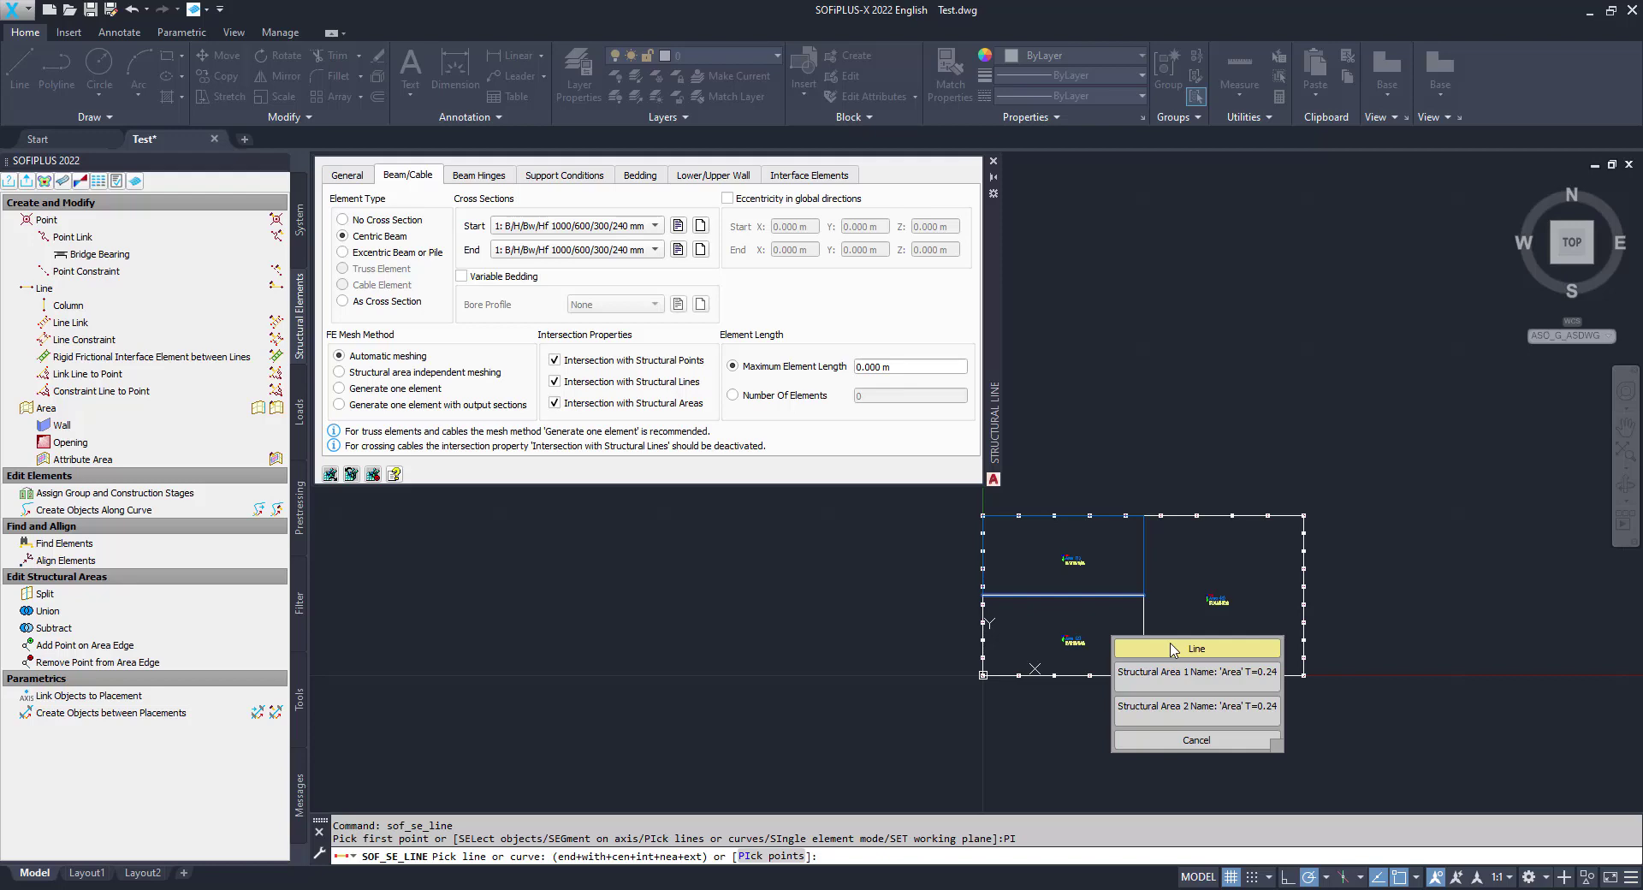
{"action": "left_click", "coordinate": [1172, 648]}
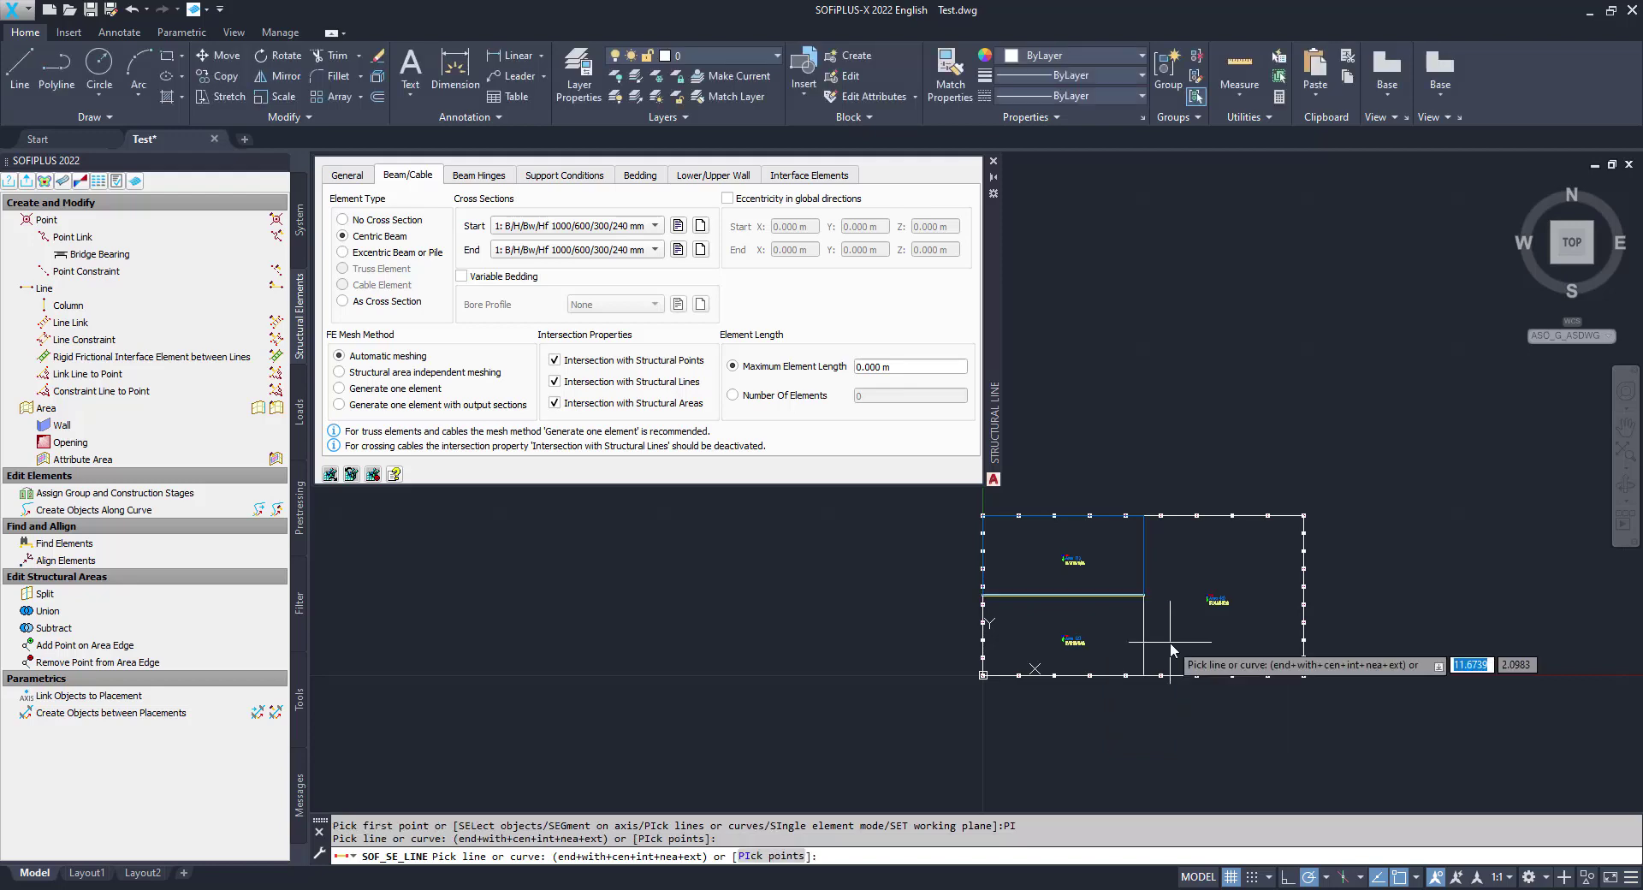
{"action": "key", "text": "Escape"}
{"action": "scroll", "coordinate": [1164, 652], "scroll_direction": "up", "scroll_amount": 5}
{"action": "middle_click_drag", "start_coordinate": [1164, 652], "coordinate": [1540, 257], "text": "shift"}
{"action": "left_click", "coordinate": [1572, 225]}
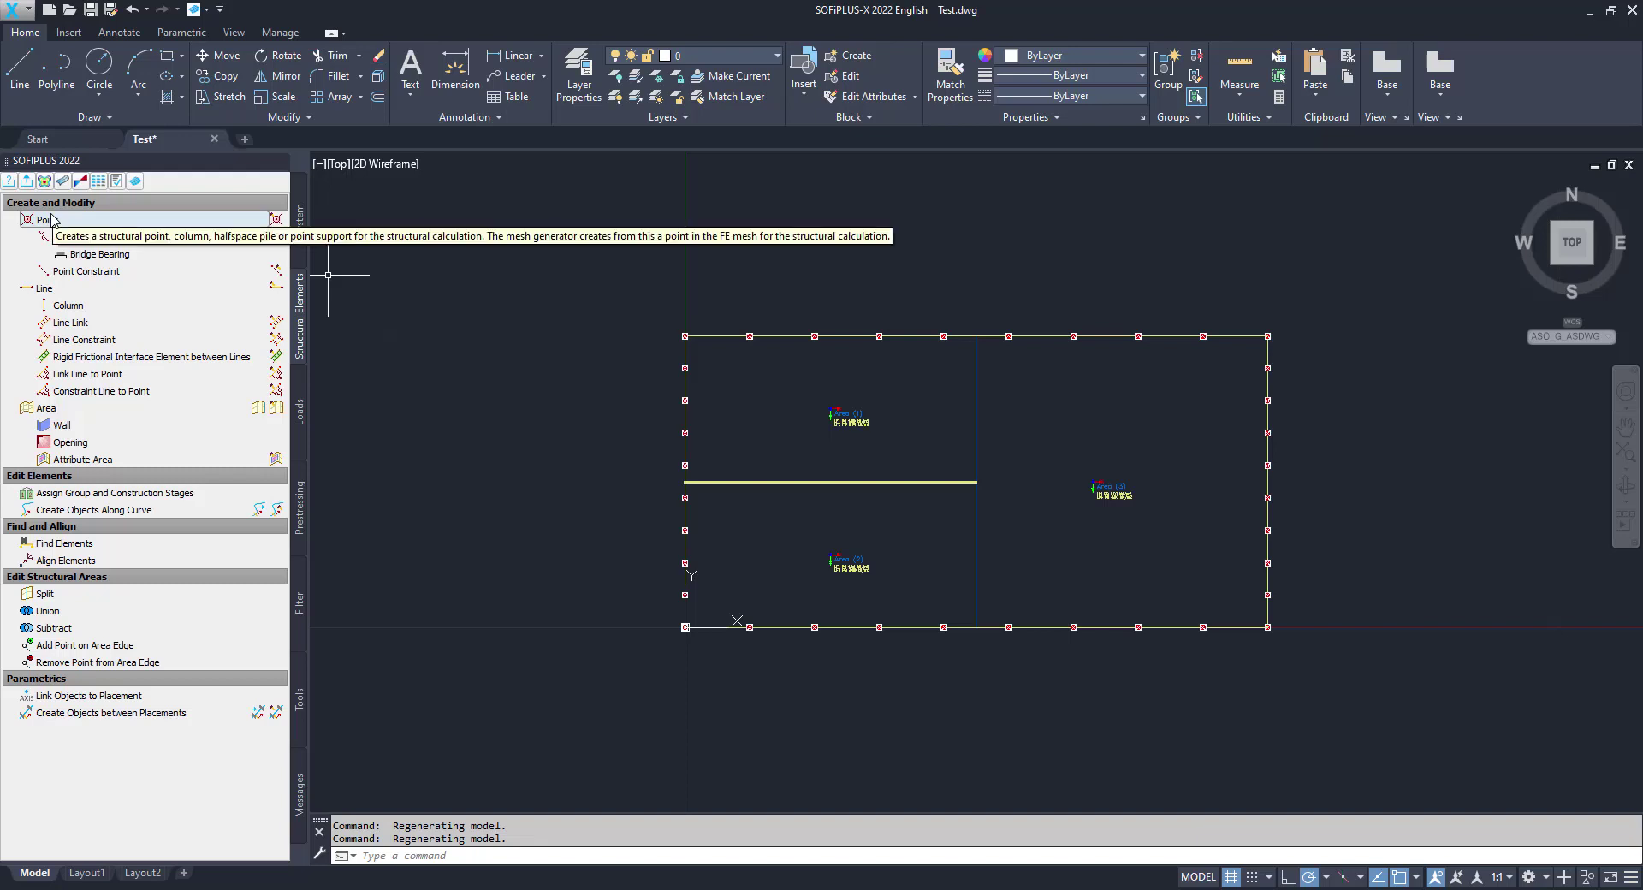
Set up a structural point with a vertical circular lower column, 0.3 m diameter, 3 m long.
{"action": "left_click", "coordinate": [51, 220]}
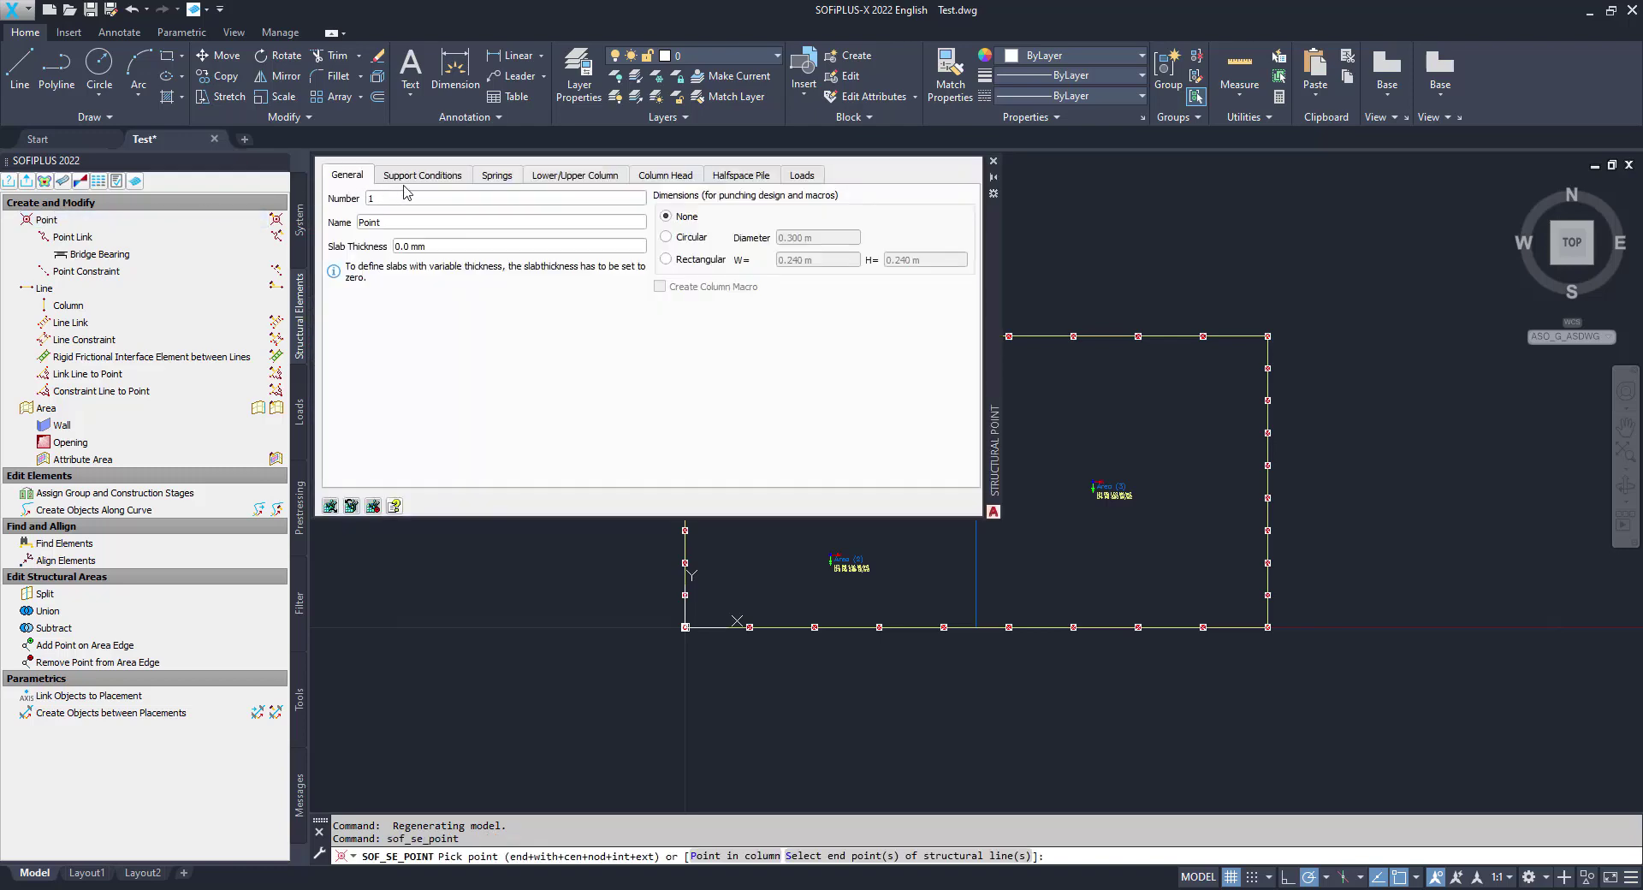
{"action": "left_click", "coordinate": [590, 176]}
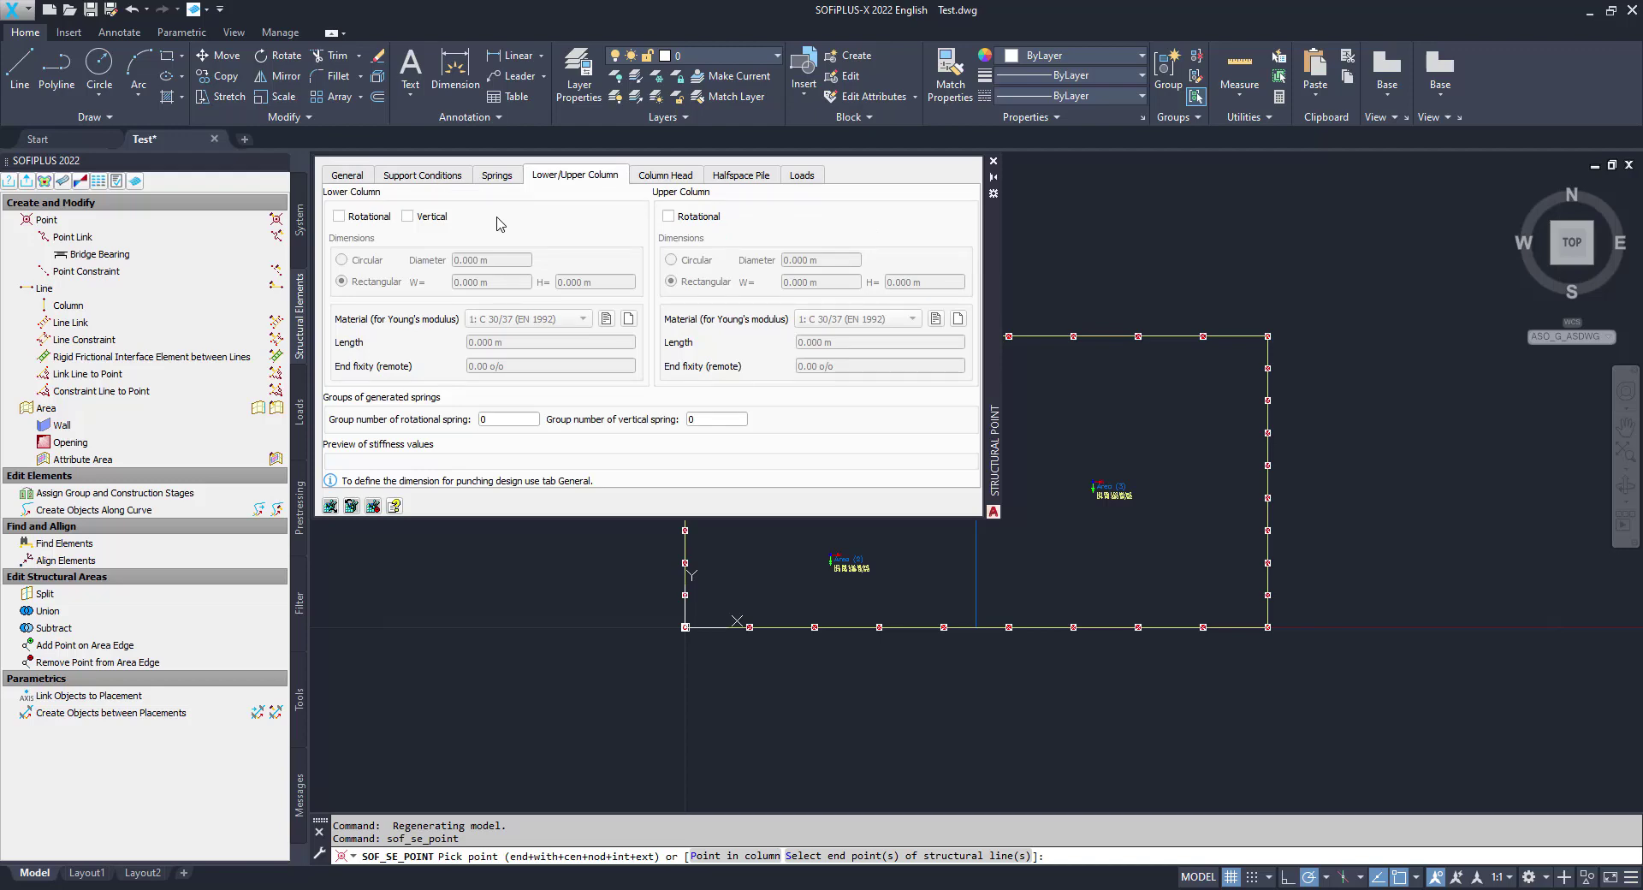
{"action": "left_click", "coordinate": [443, 220]}
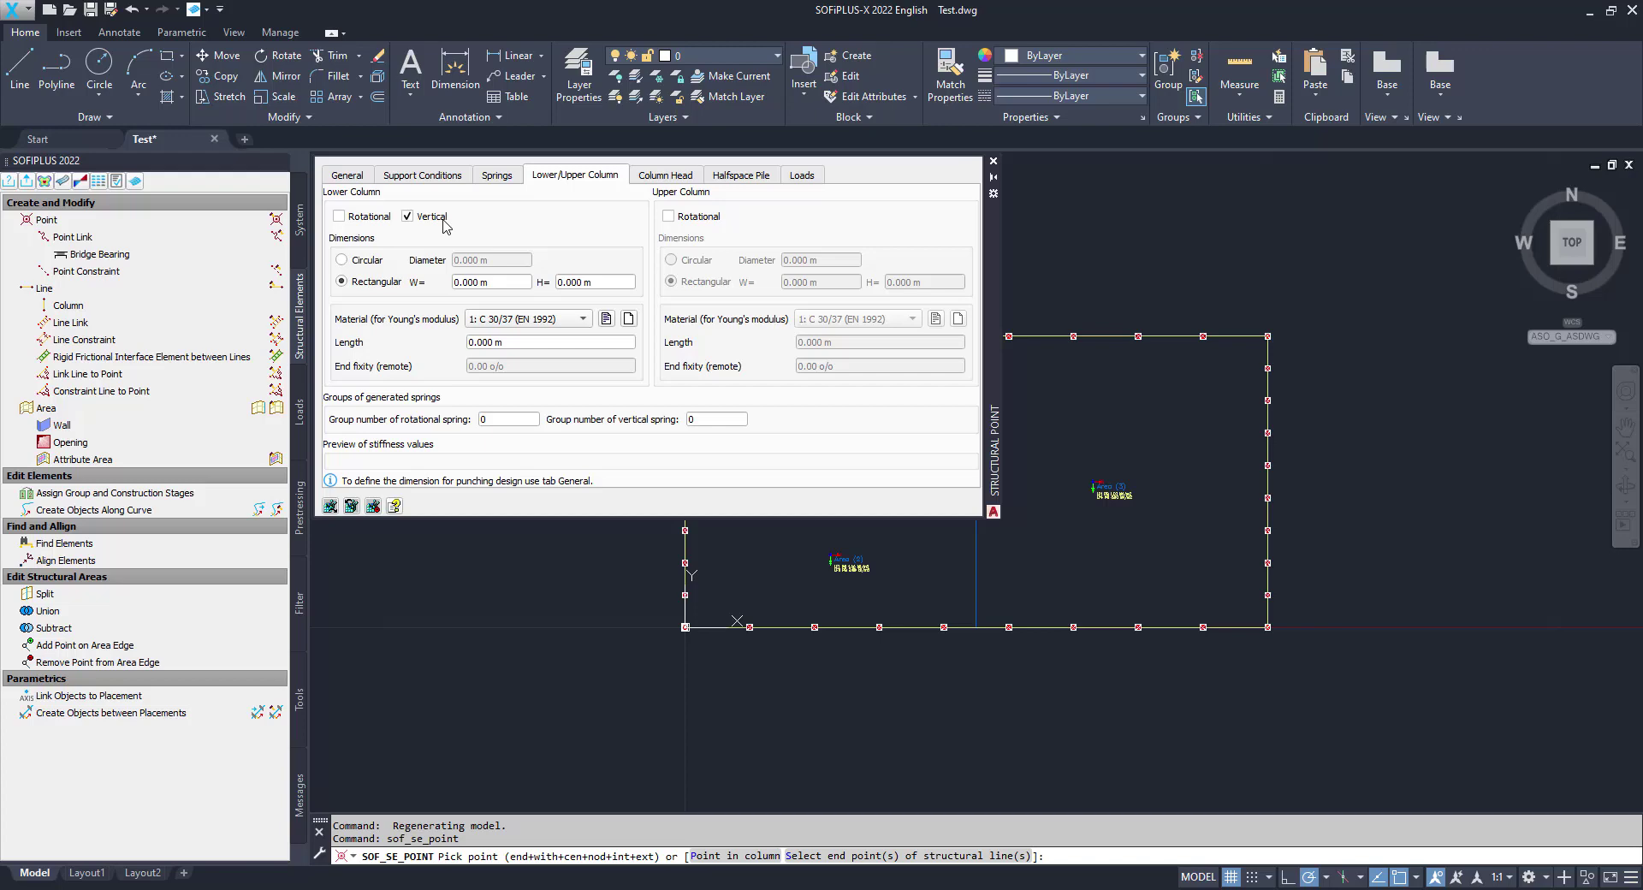
{"action": "left_click", "coordinate": [376, 260]}
{"action": "left_click_drag", "start_coordinate": [495, 260], "coordinate": [448, 263]}
{"action": "type", "text": "0.3"}
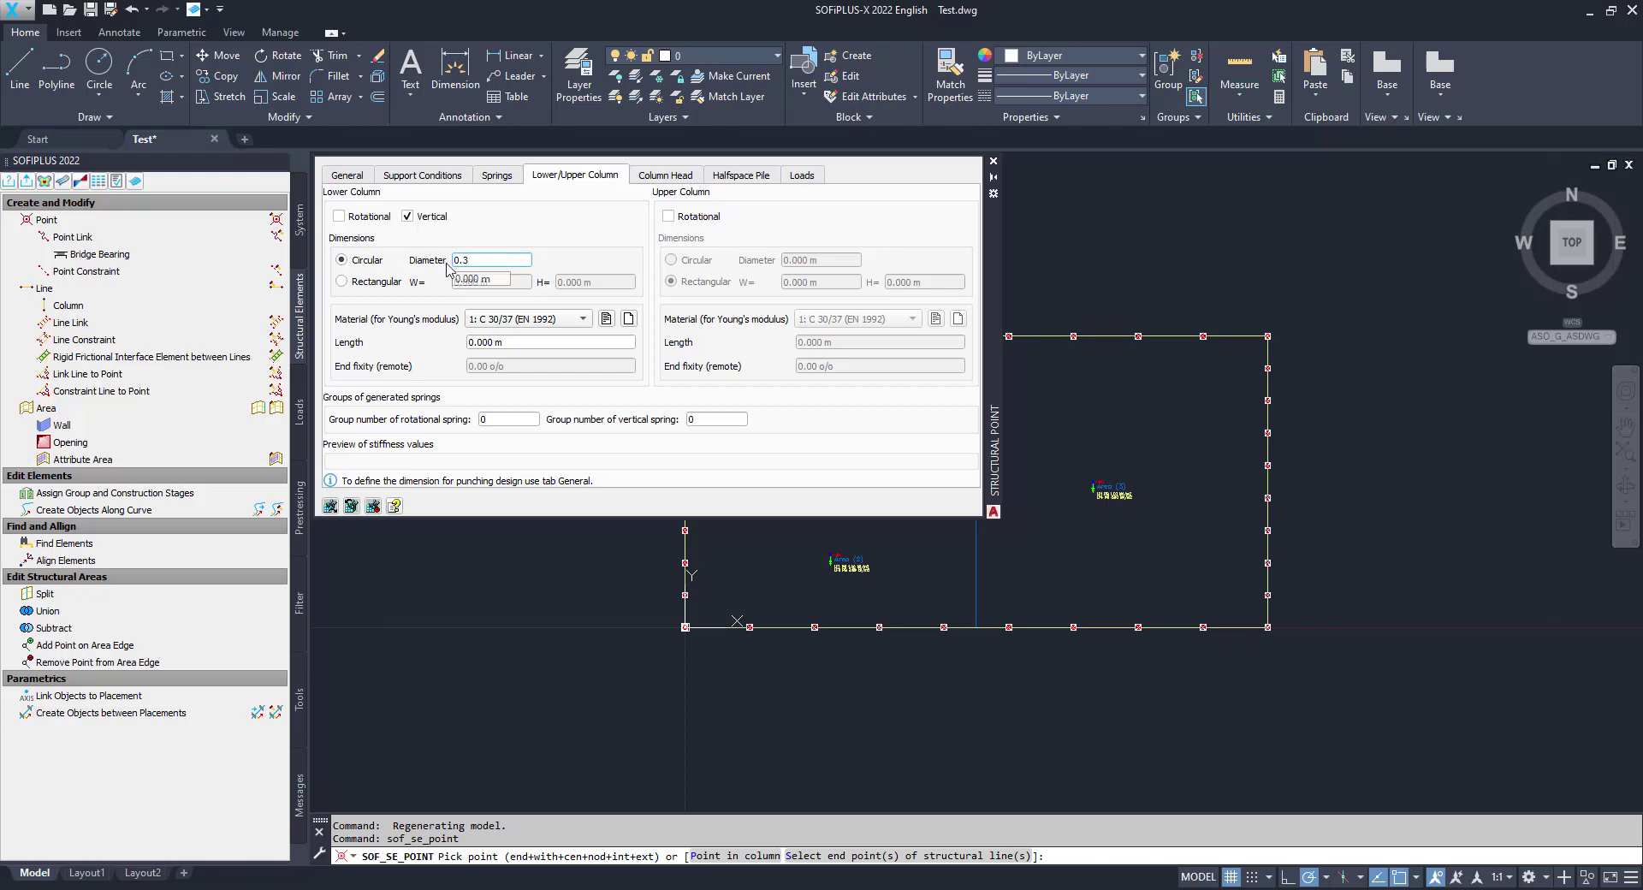
{"action": "key", "text": "Return"}
{"action": "left_click_drag", "start_coordinate": [524, 342], "coordinate": [466, 346]}
{"action": "type", "text": "3"}
{"action": "key", "text": "Return"}
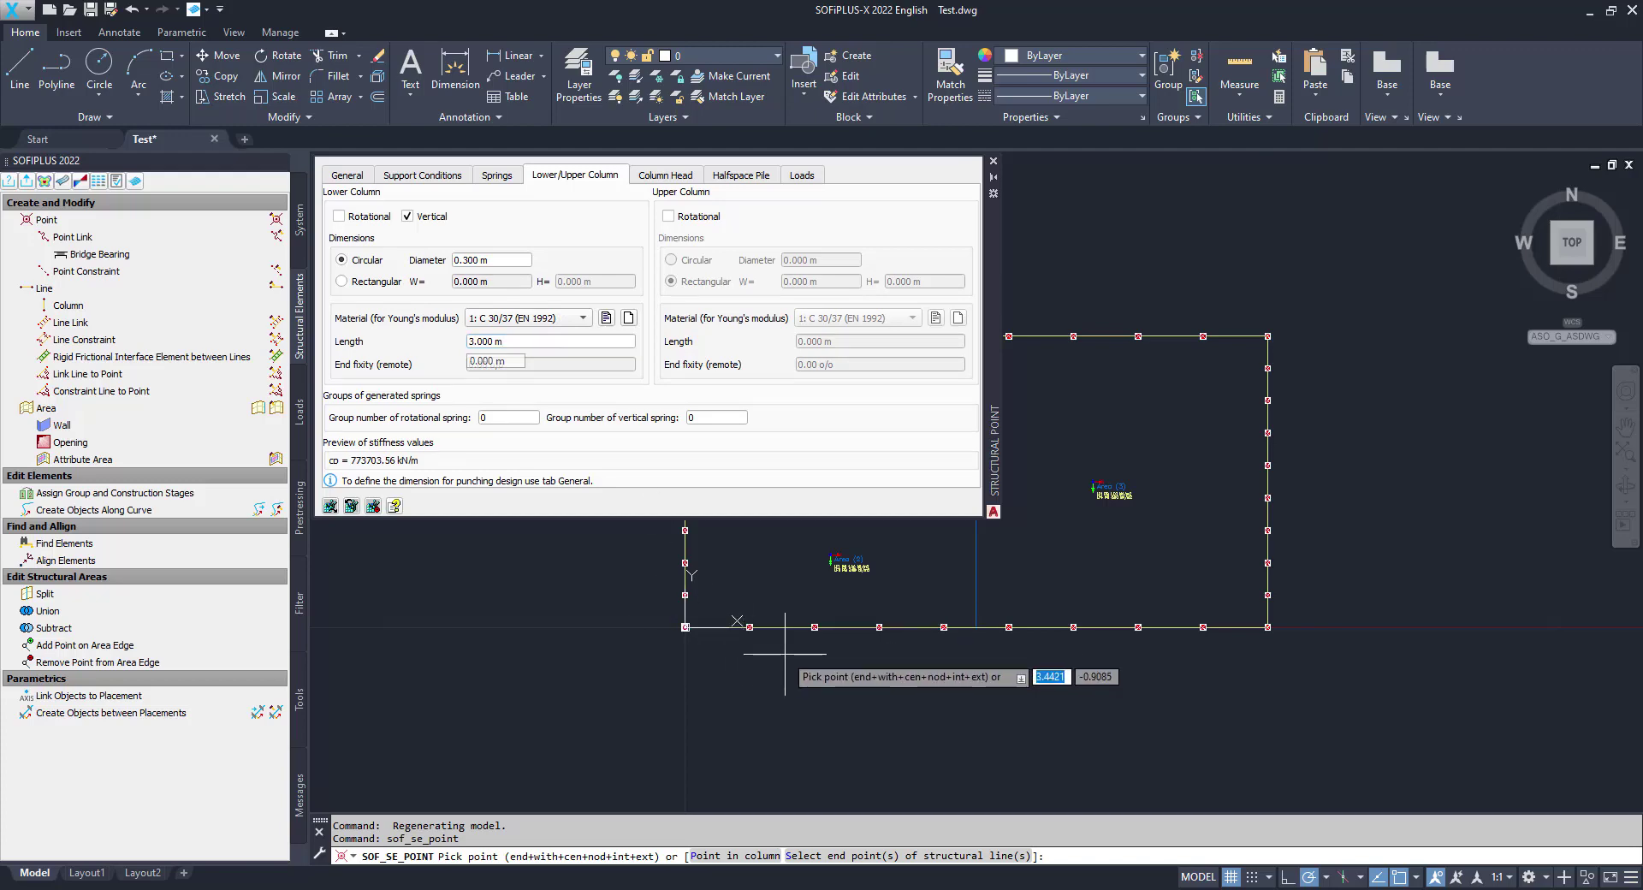
Place the three columns at 15,2.5, 15,5 and 15,7.5, then cancel the point command.
{"action": "type", "text": "15"}
{"action": "key", "text": "Tab"}
{"action": "type", "text": "2.5"}
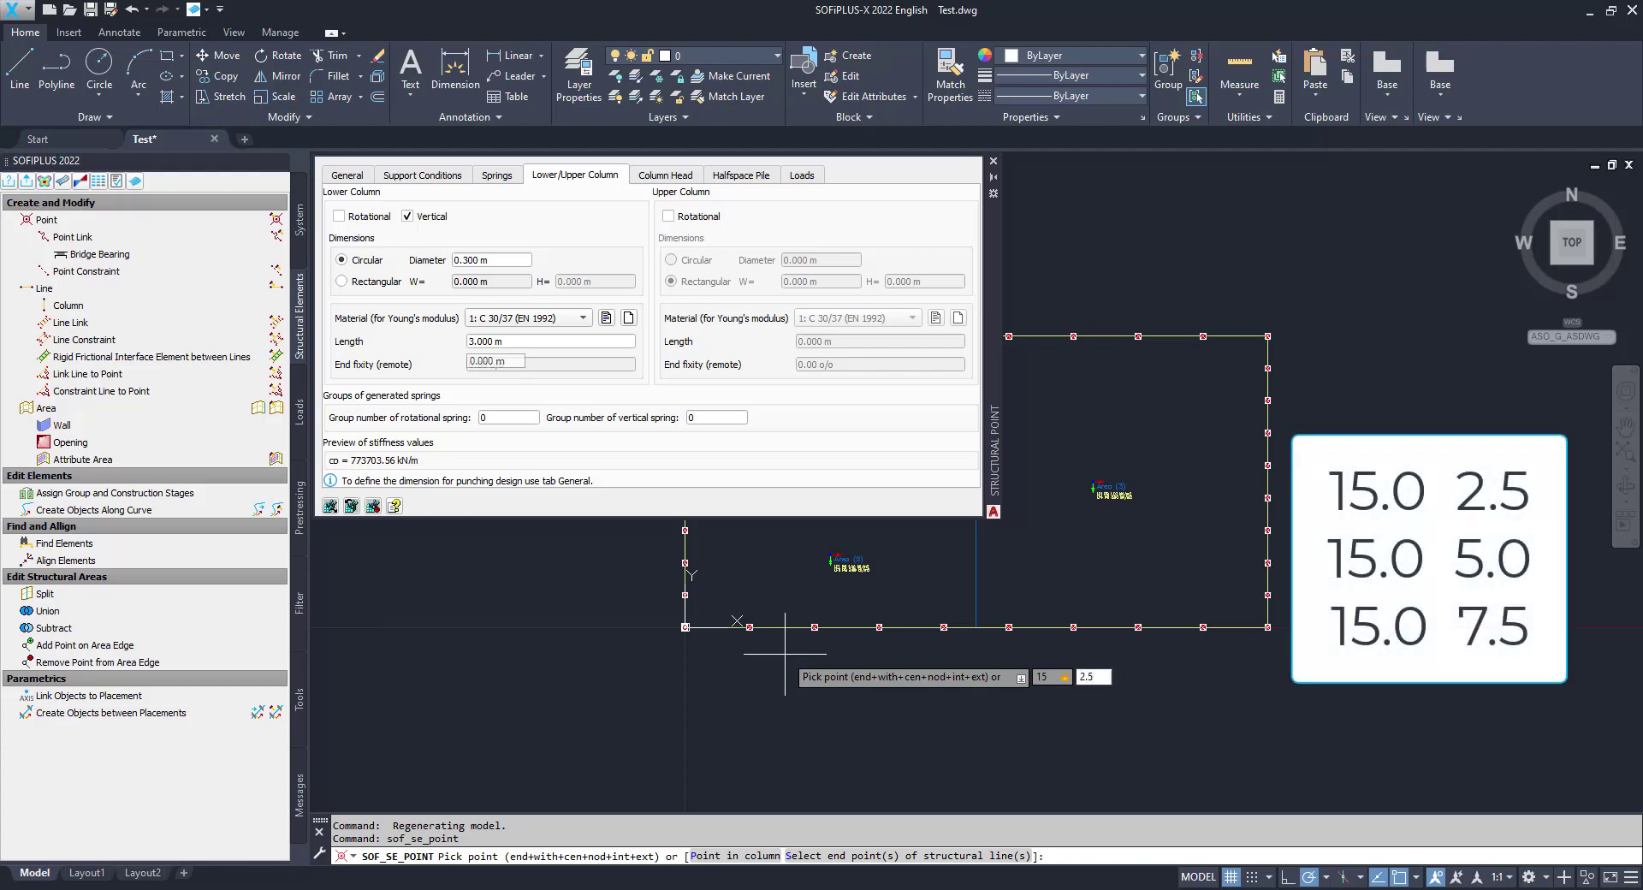
{"action": "key", "text": "Return"}
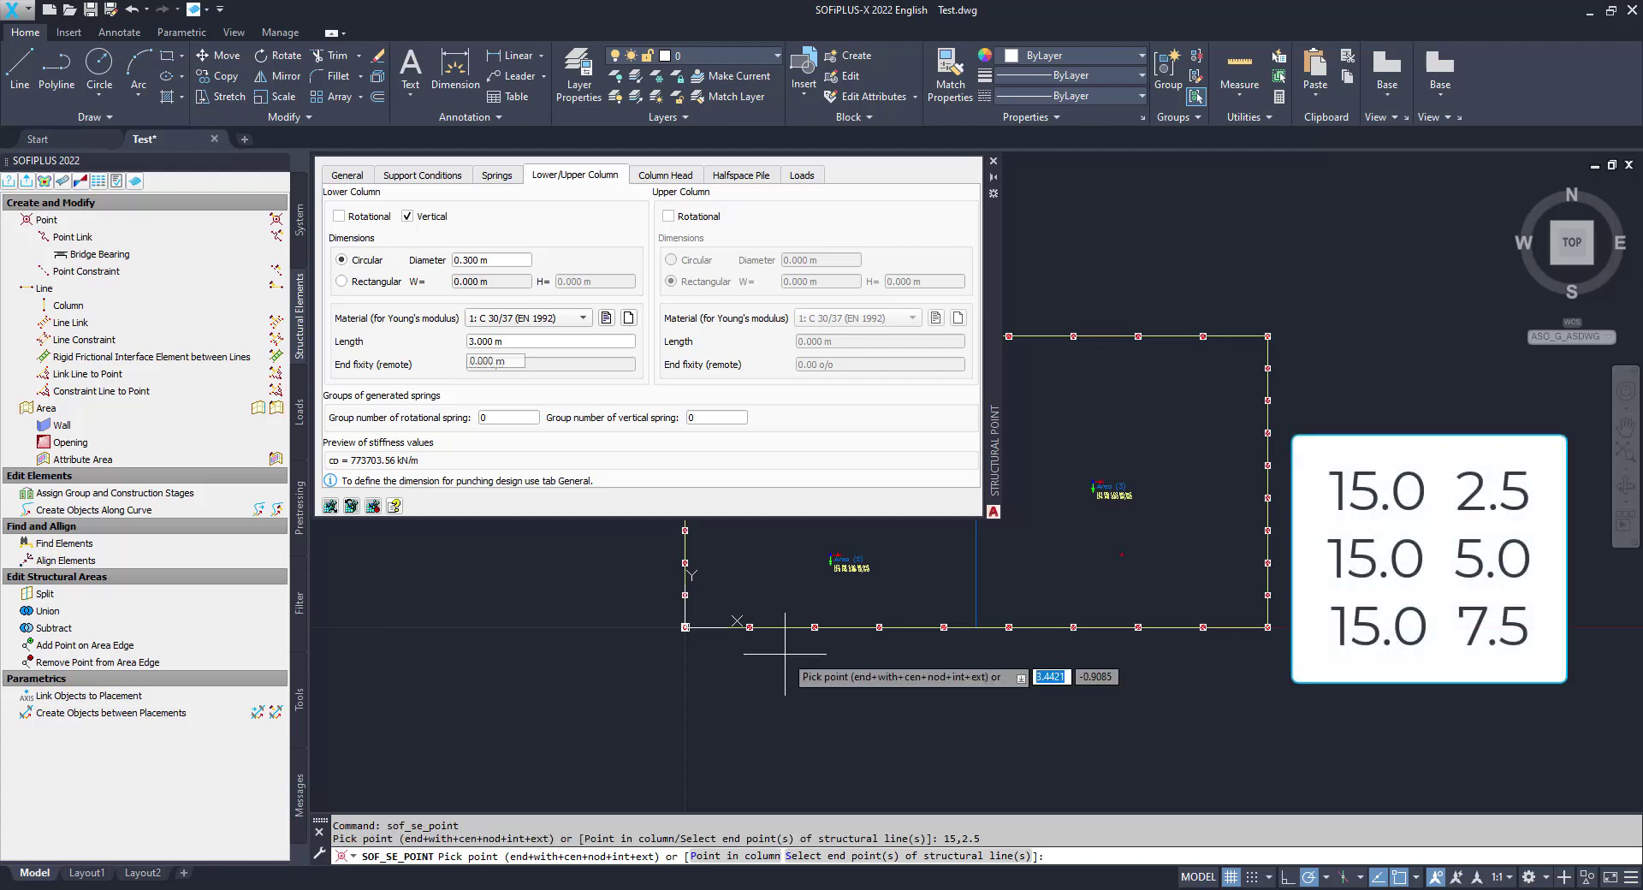
{"action": "type", "text": "15"}
{"action": "key", "text": "Tab"}
{"action": "type", "text": "5"}
{"action": "key", "text": "Return"}
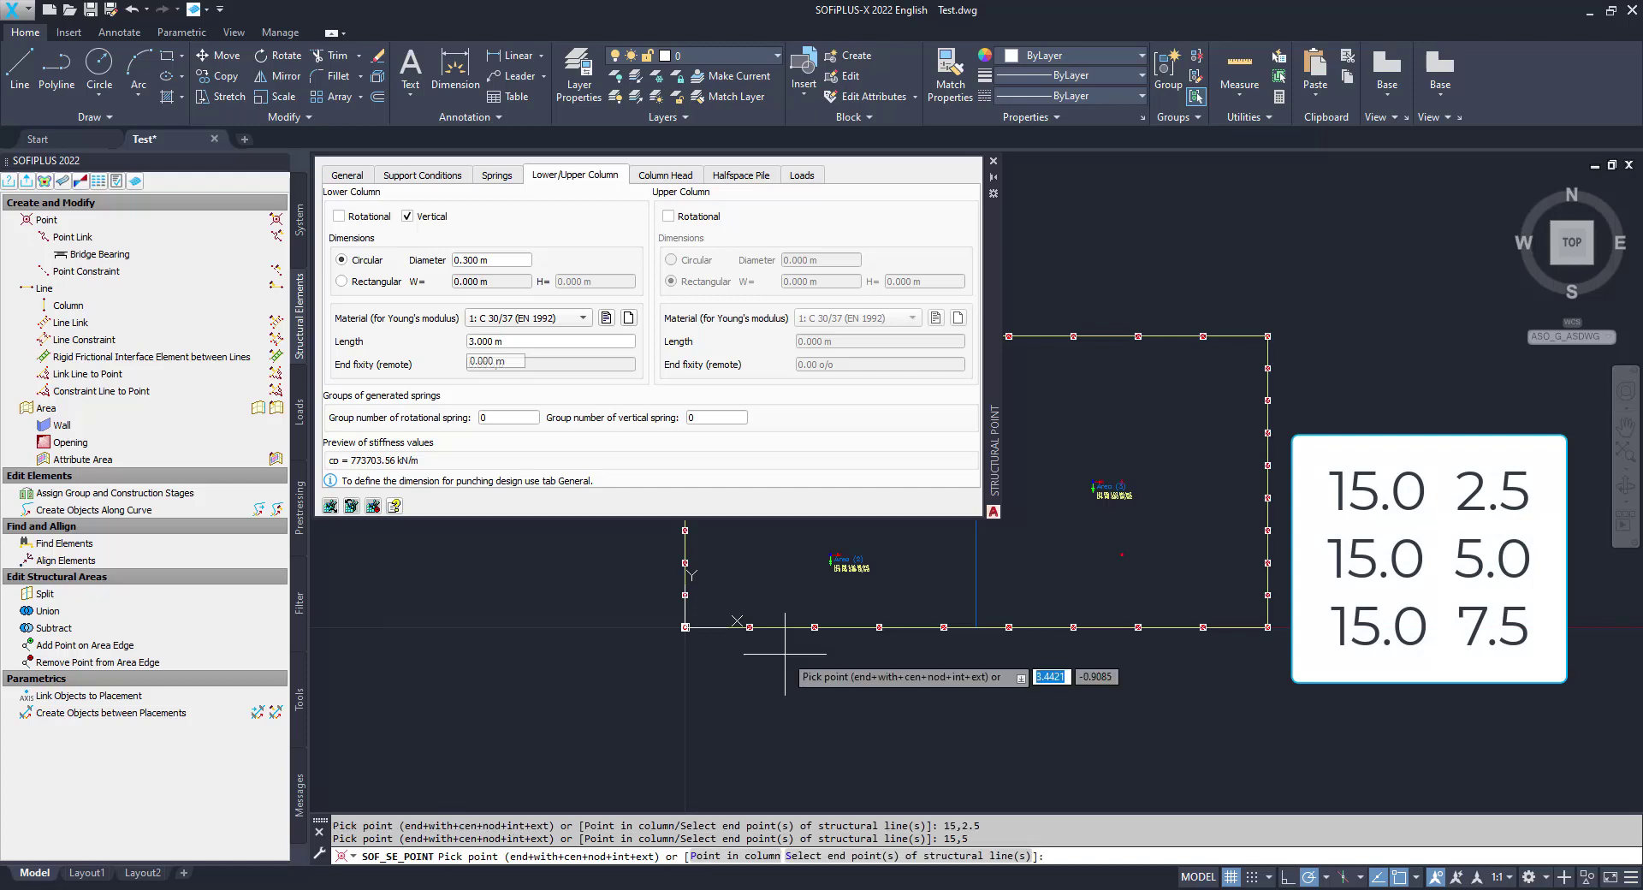
{"action": "type", "text": "15"}
{"action": "key", "text": "Tab"}
{"action": "type", "text": "7.5"}
{"action": "key", "text": "Return"}
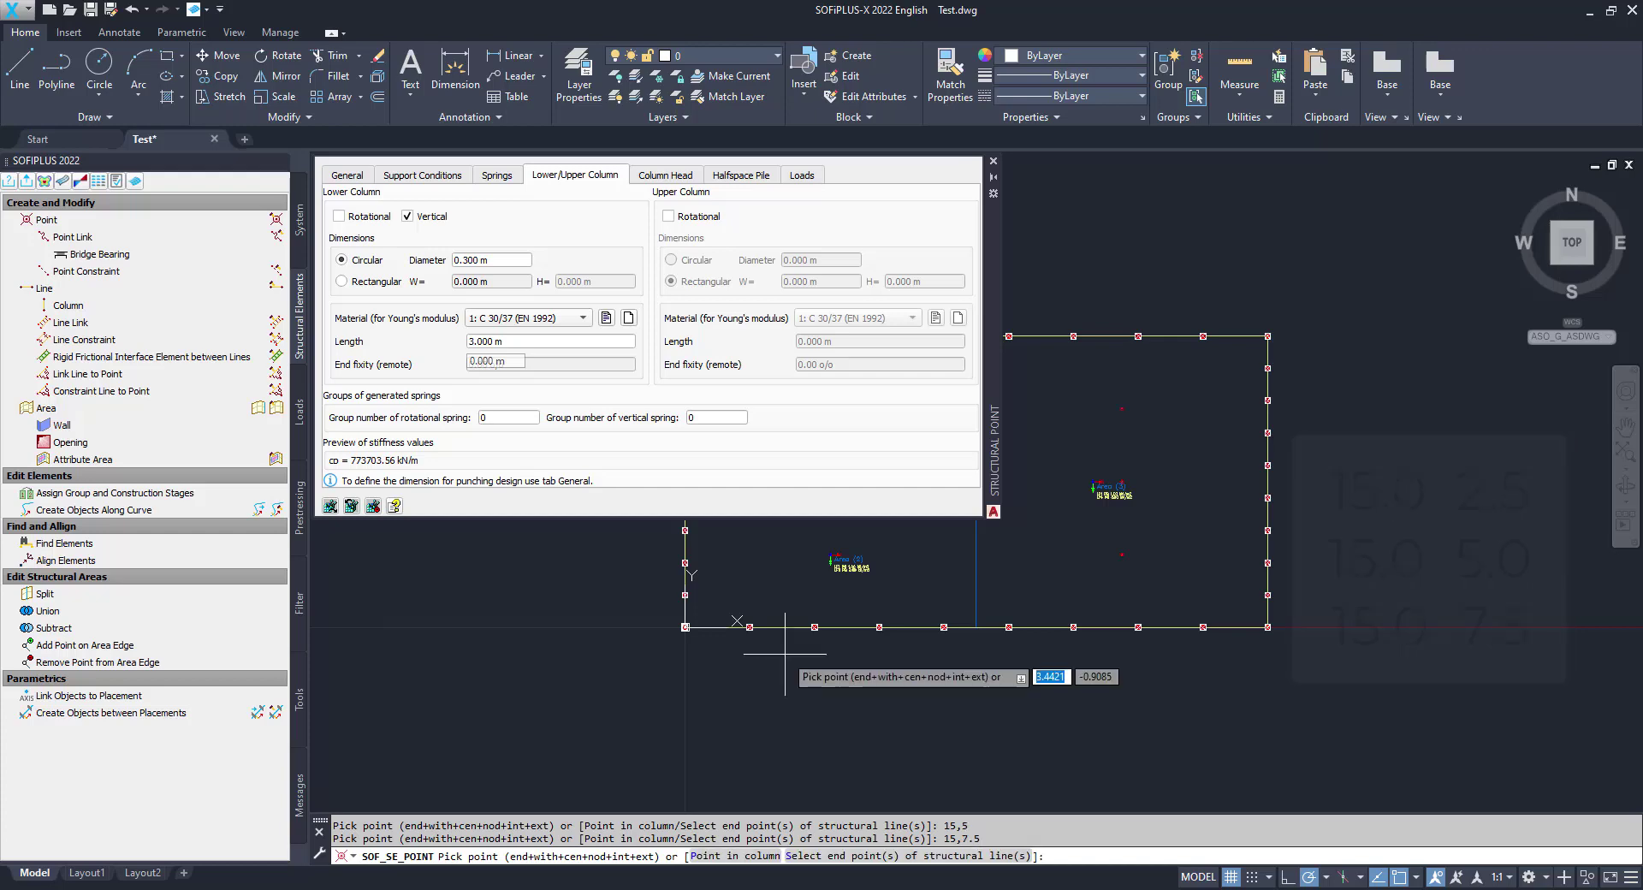
{"action": "right_click", "coordinate": [785, 654]}
{"action": "left_click", "coordinate": [835, 680]}
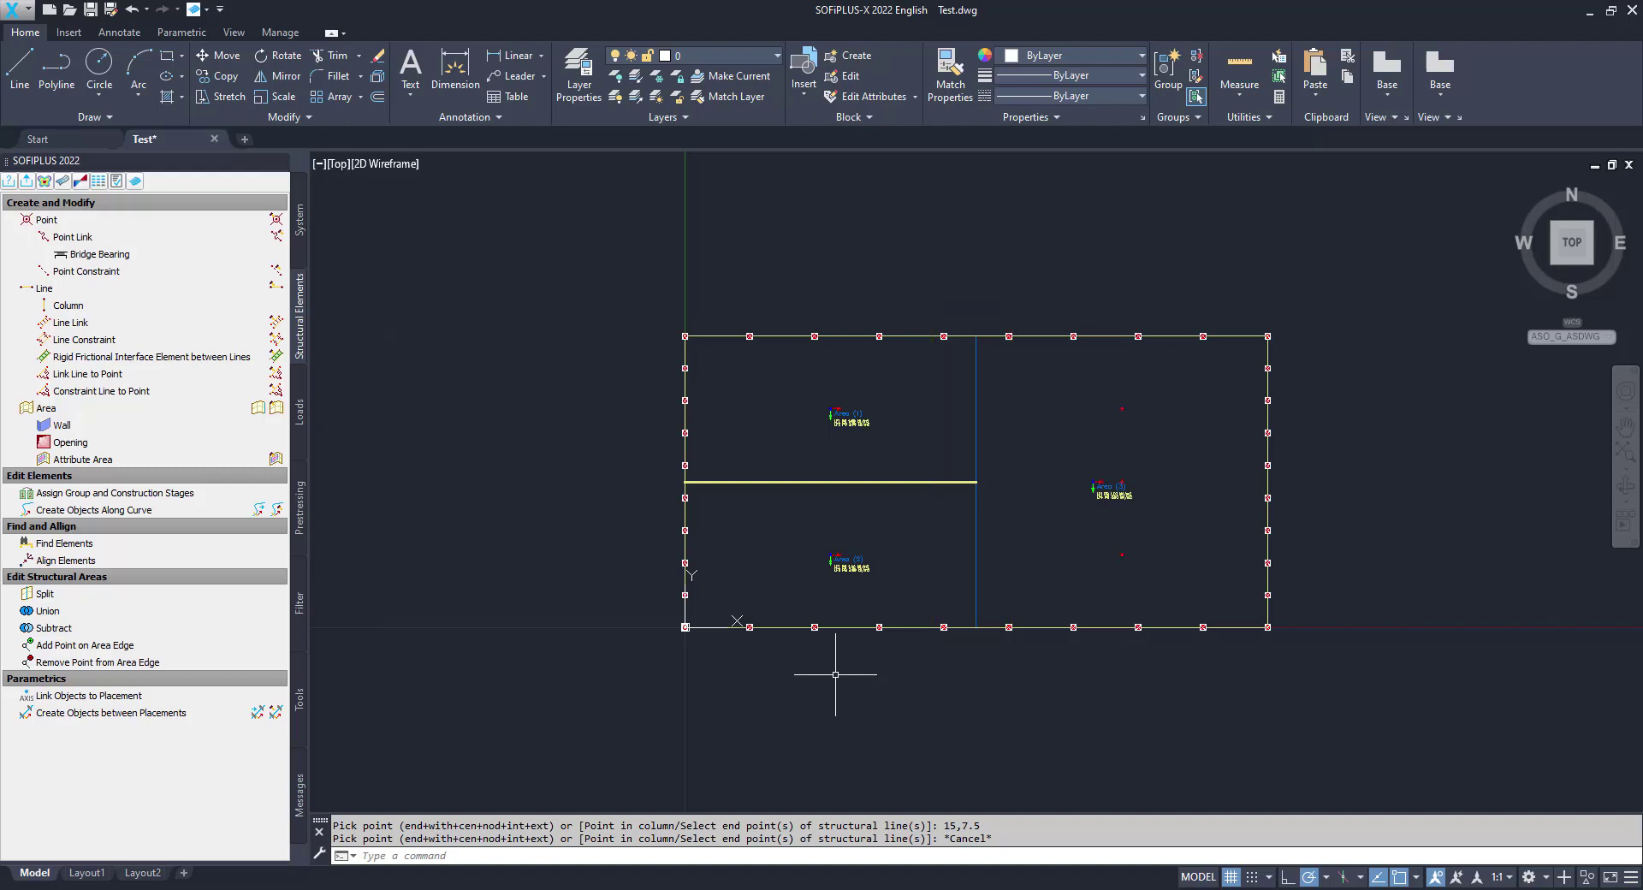
Mesh and export the entire system, save Test.dwg, and switch to Structural Desktop.
{"action": "key", "text": "Escape"}
{"action": "scroll", "coordinate": [1344, 385], "scroll_direction": "up", "scroll_amount": 2}
{"action": "scroll", "coordinate": [1019, 403], "scroll_direction": "up", "scroll_amount": 6}
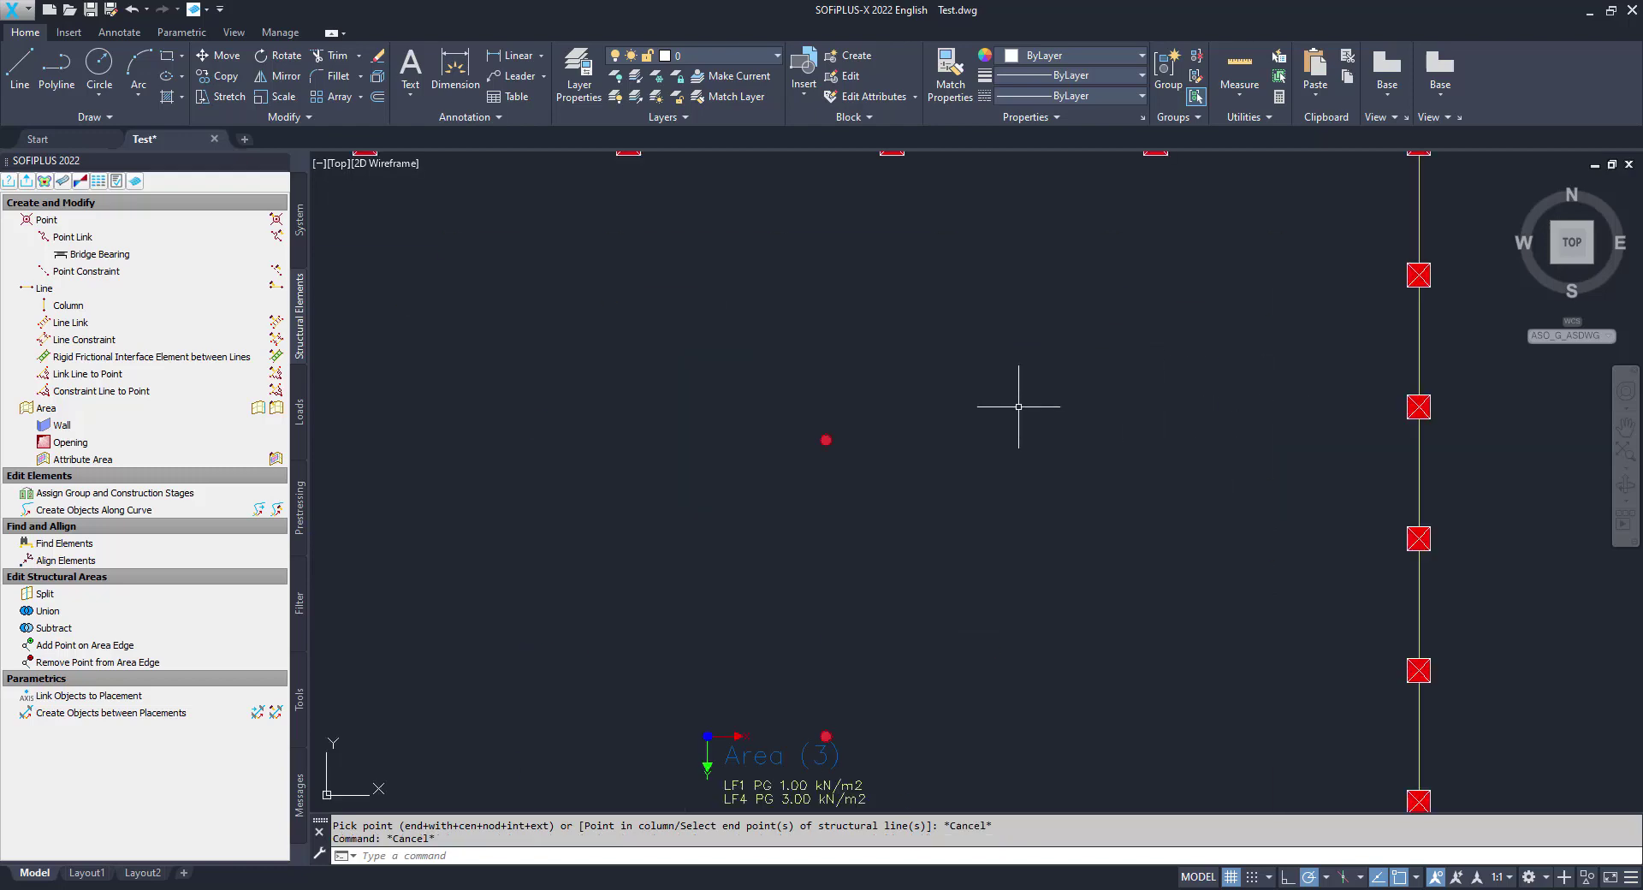
{"action": "scroll", "coordinate": [835, 414], "scroll_direction": "down", "scroll_amount": 8}
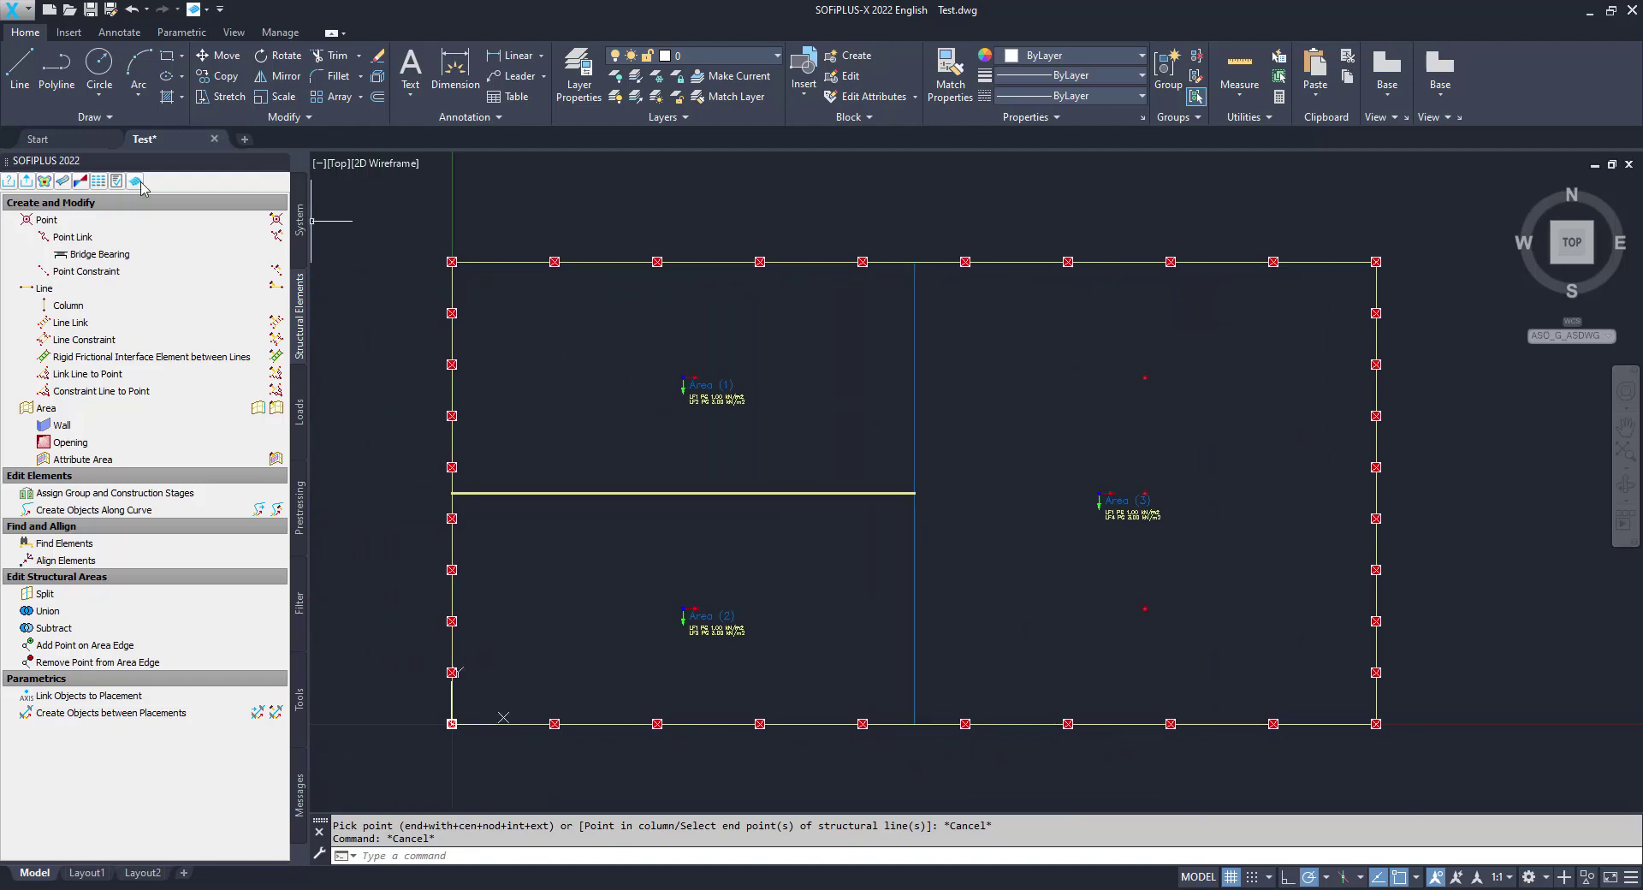
{"action": "left_click", "coordinate": [27, 180]}
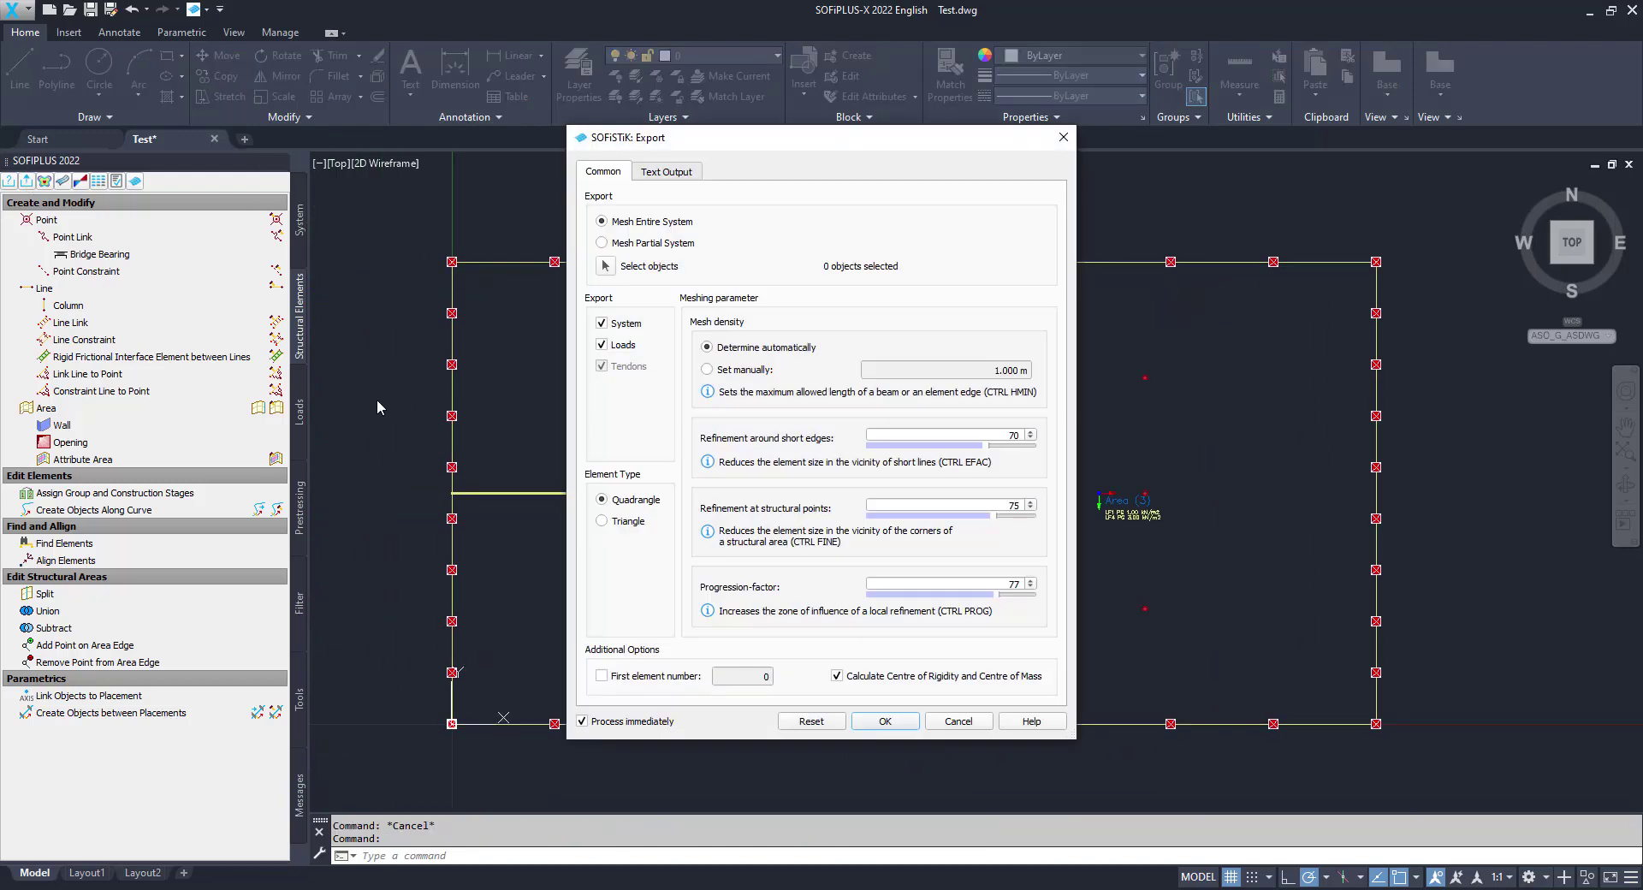
{"action": "left_click", "coordinate": [884, 722]}
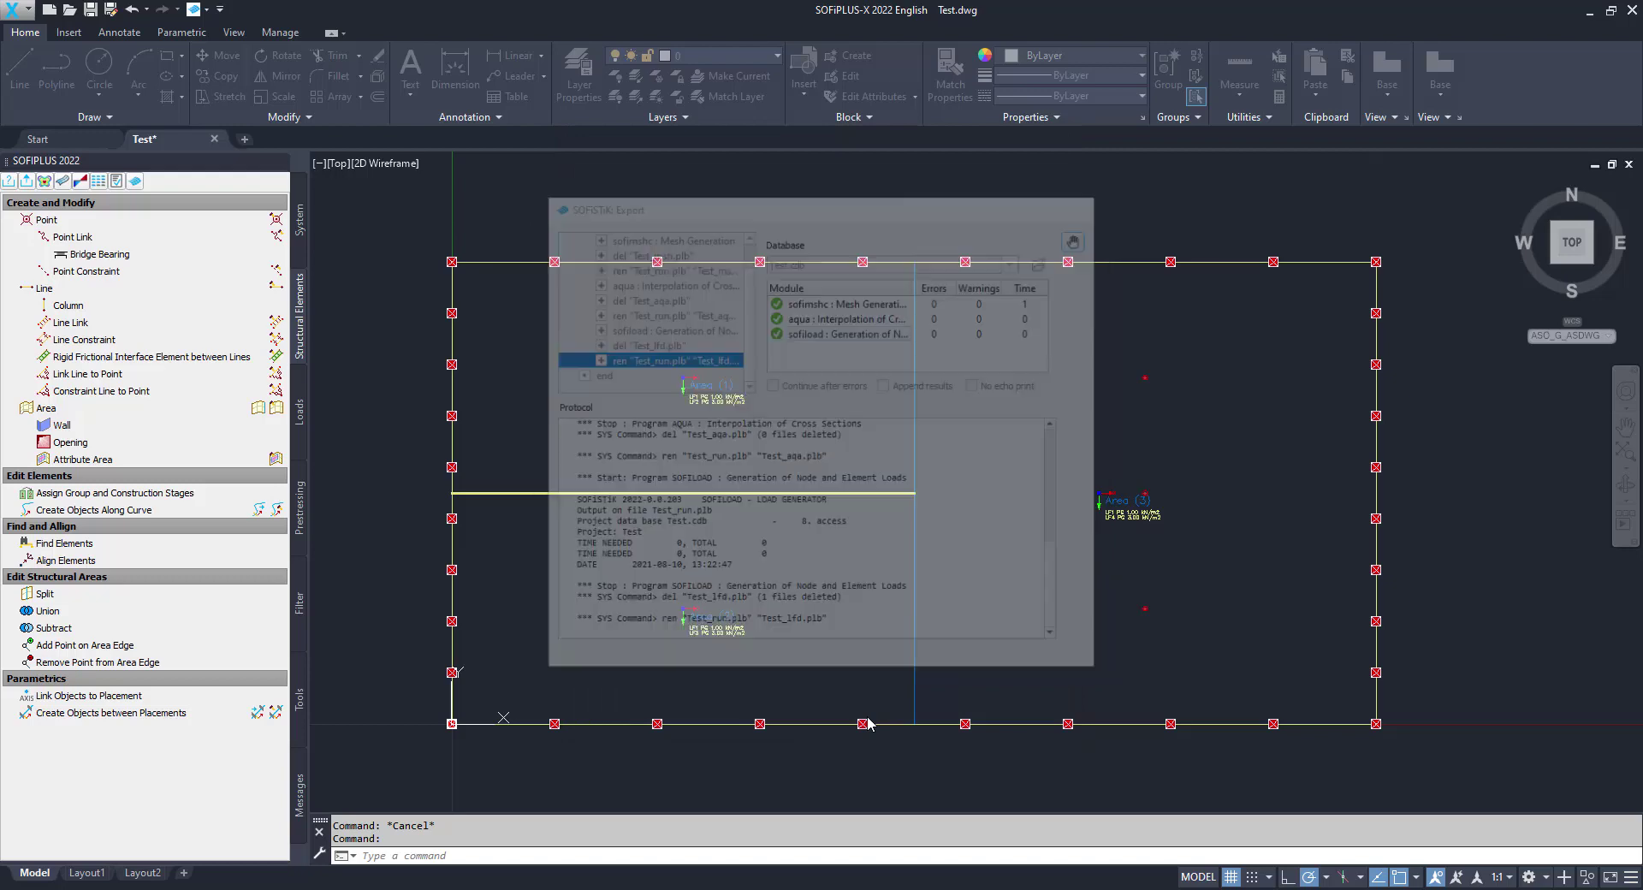
{"action": "left_click", "coordinate": [90, 12]}
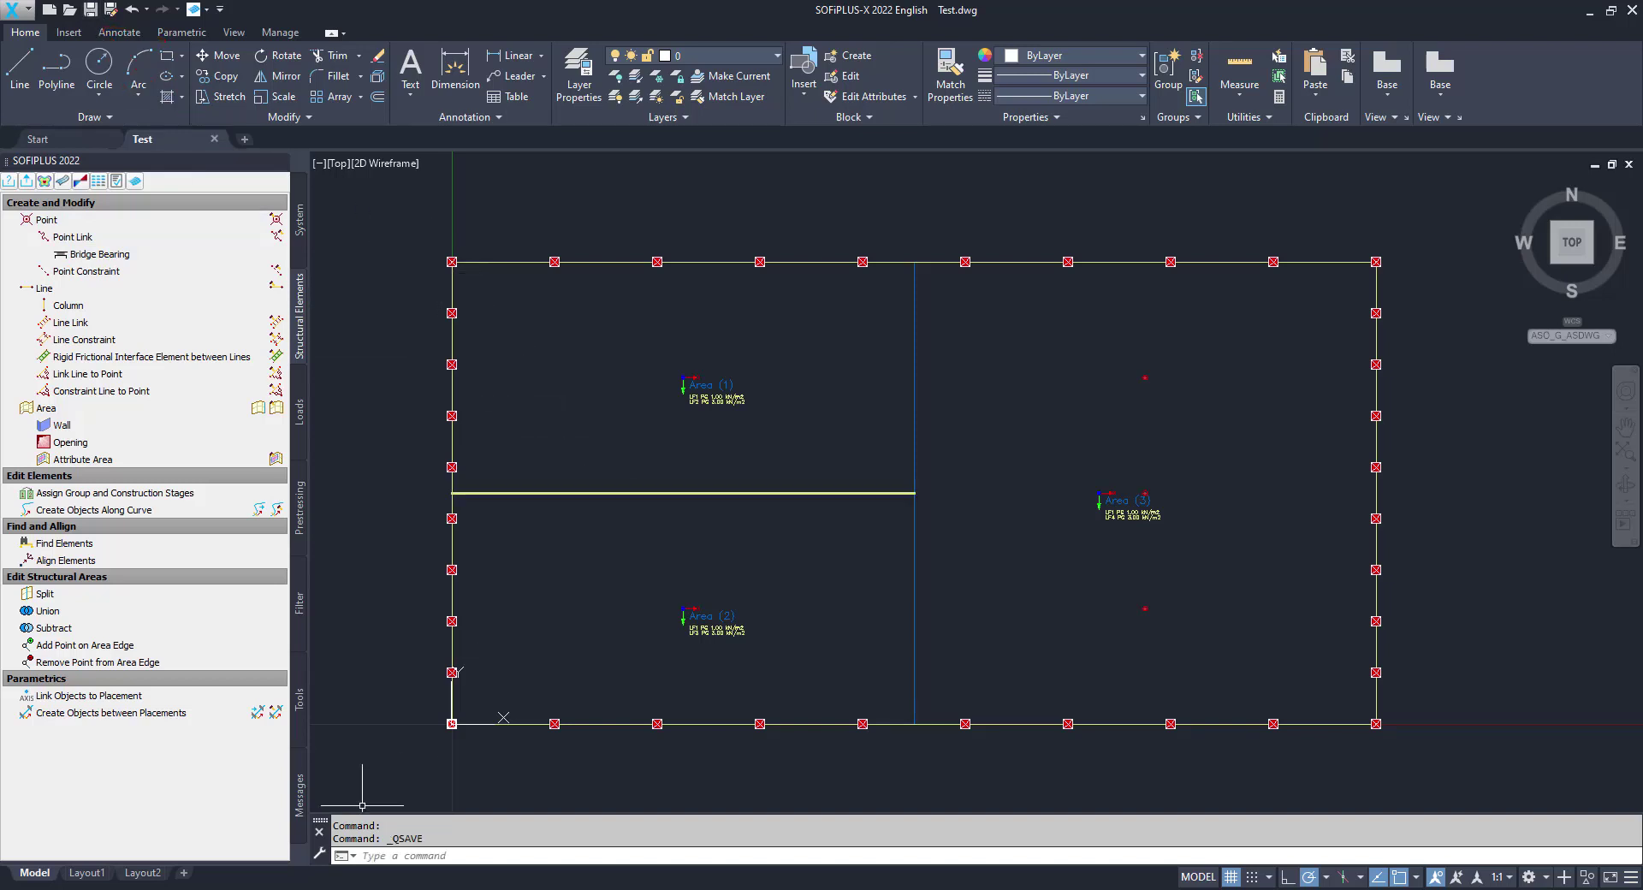
{"action": "key", "text": "alt+Tab"}
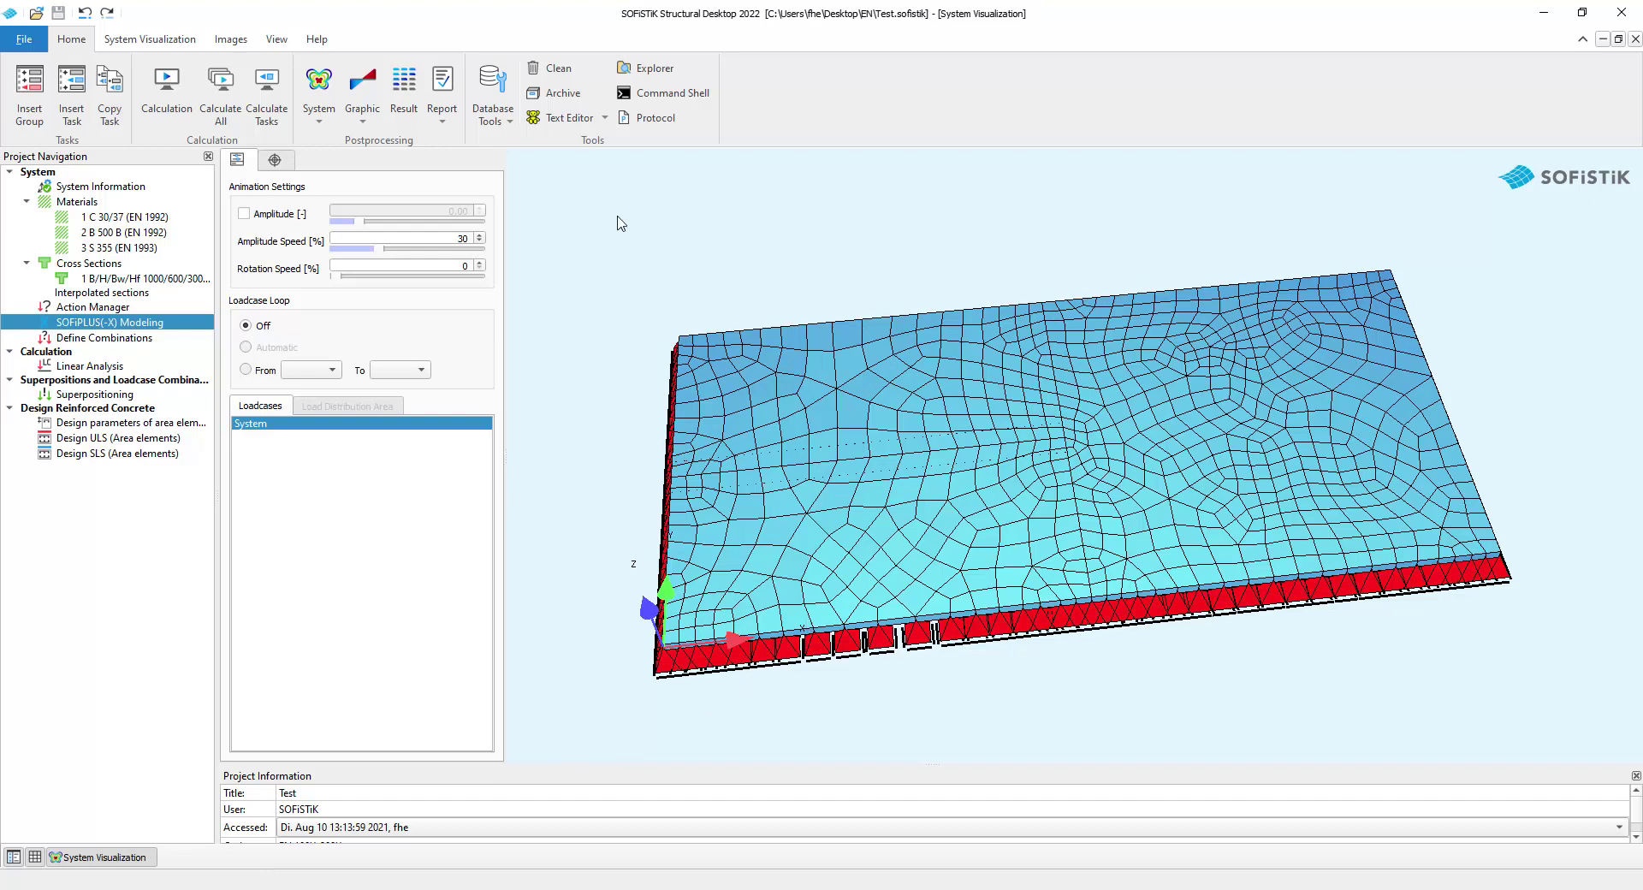
In System Visualization, shrink the support symbols and tilt the slab to show the beam and supports beneath.
{"action": "left_click", "coordinate": [150, 45]}
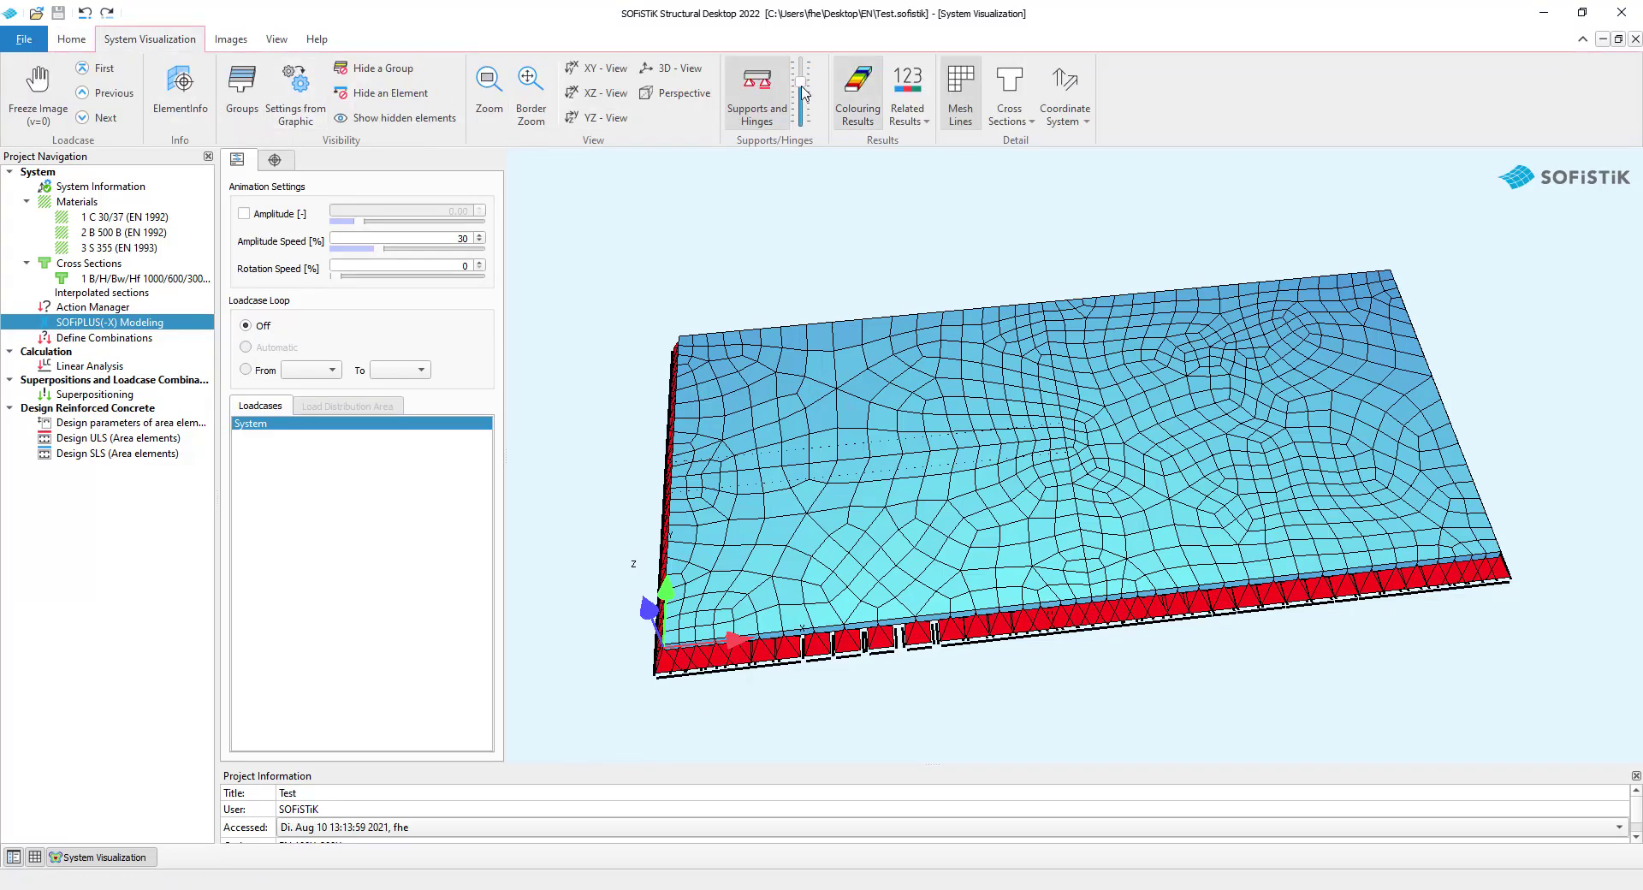
{"action": "left_click_drag", "start_coordinate": [803, 90], "coordinate": [803, 99]}
{"action": "left_click_drag", "start_coordinate": [883, 609], "coordinate": [981, 509]}
{"action": "left_click_drag", "start_coordinate": [691, 584], "coordinate": [851, 487]}
{"action": "scroll", "coordinate": [862, 435], "scroll_direction": "up", "scroll_amount": 3}
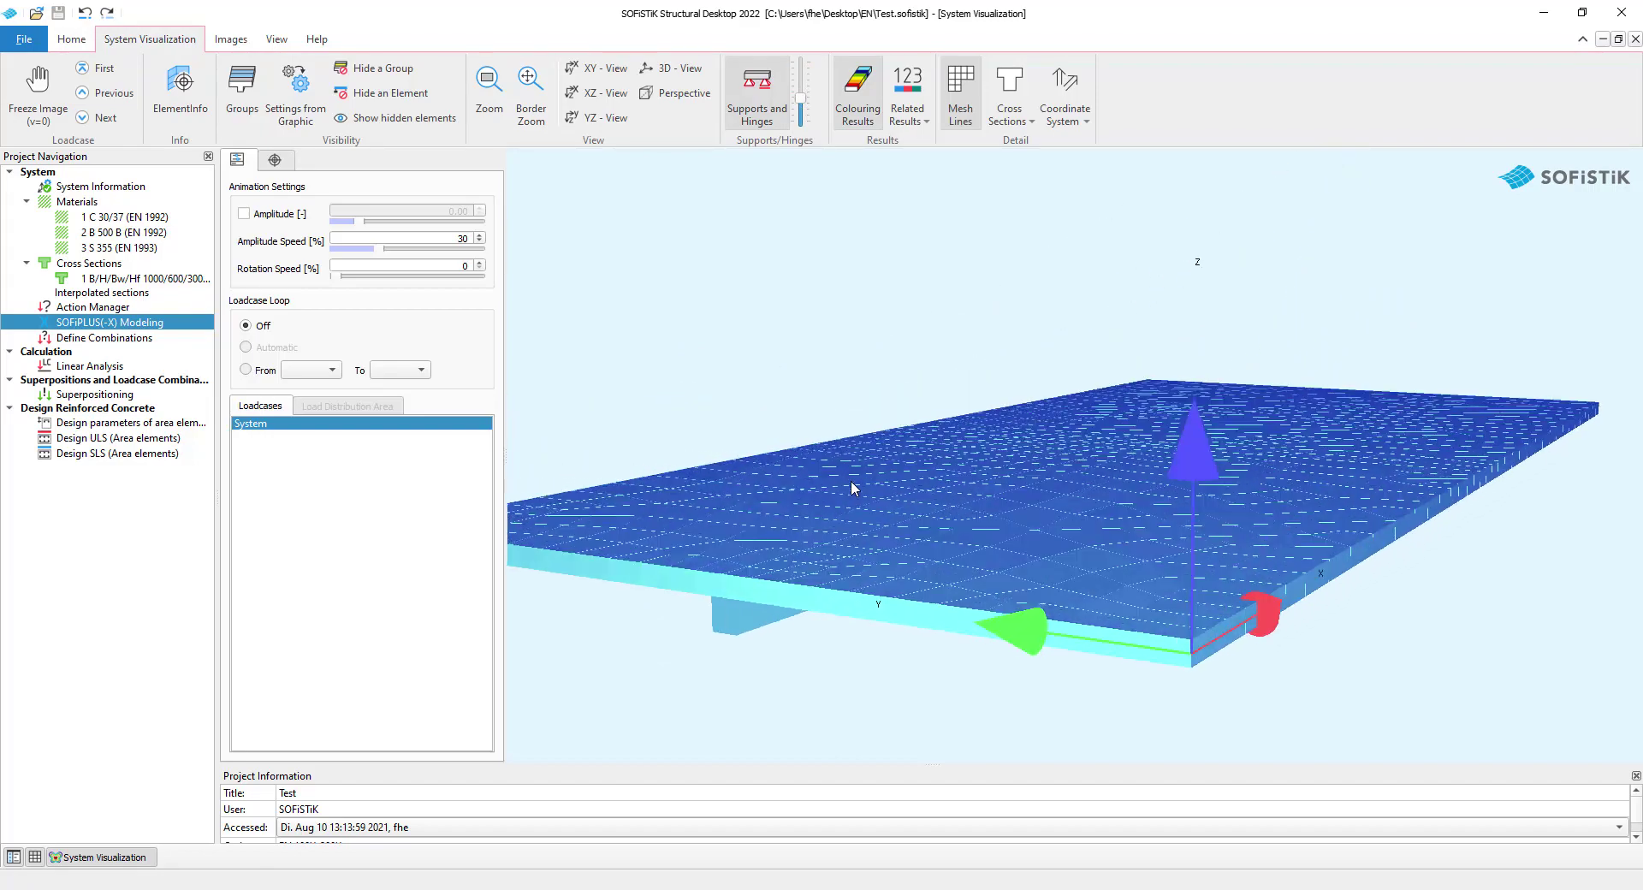
{"action": "scroll", "coordinate": [851, 488], "scroll_direction": "down", "scroll_amount": 5}
{"action": "left_click_drag", "start_coordinate": [1243, 528], "coordinate": [1037, 451]}
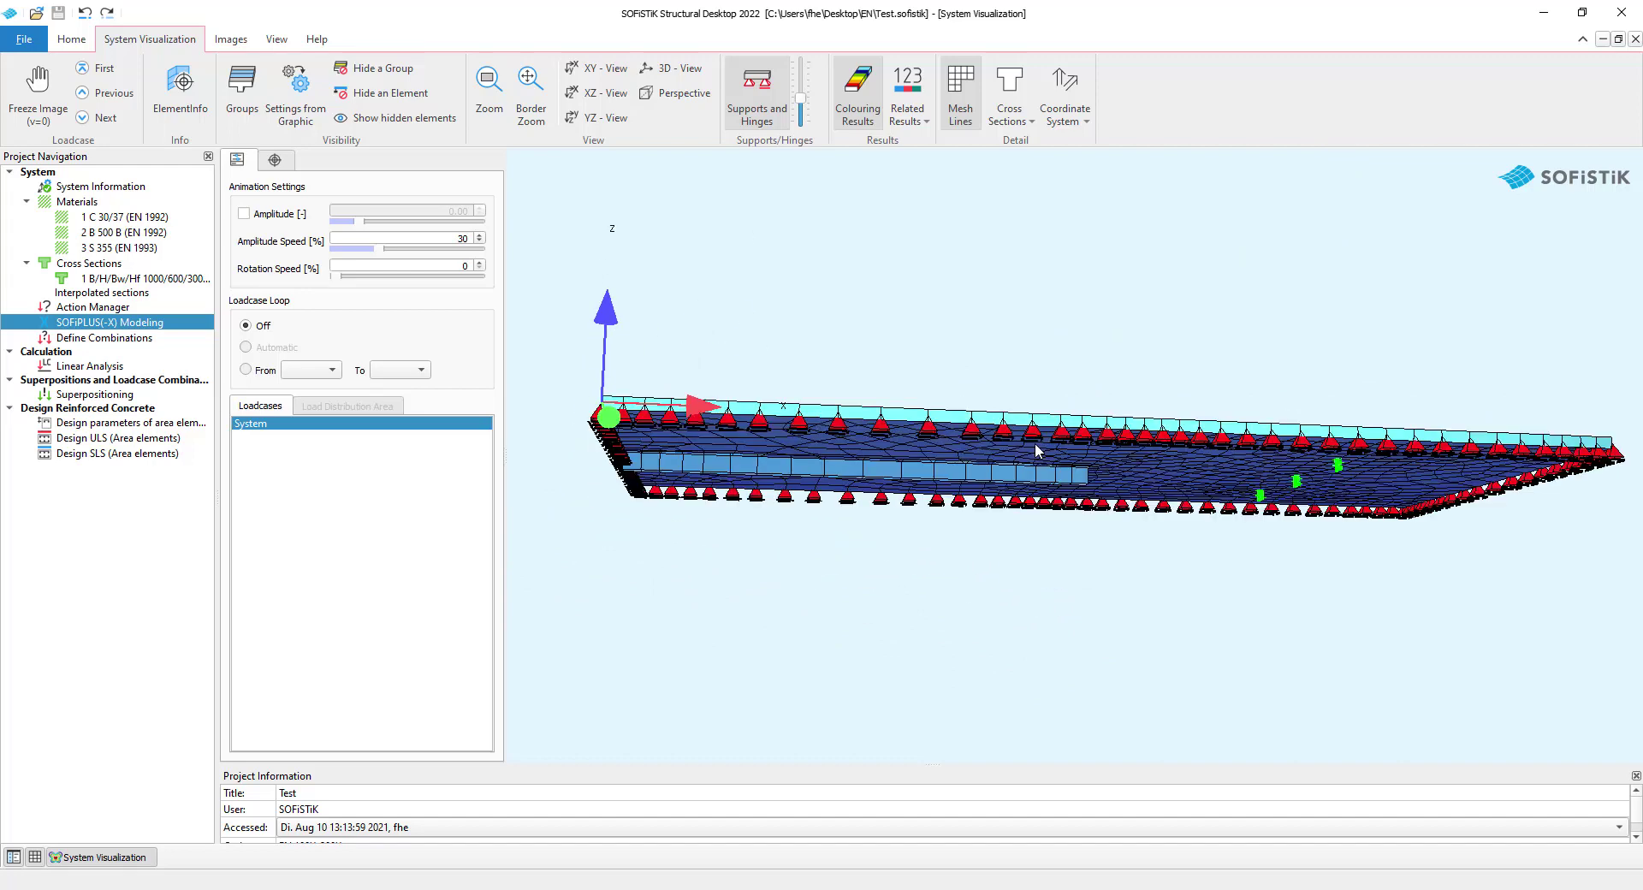